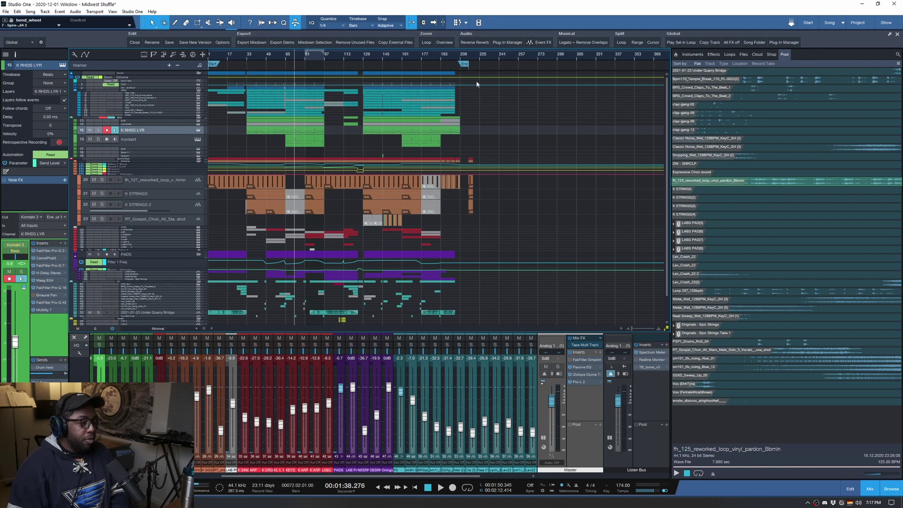
Step: Zoom out so the entire Midwest Shuffle arrangement fits in the arrange view
{"action": "left_click", "coordinate": [444, 43]}
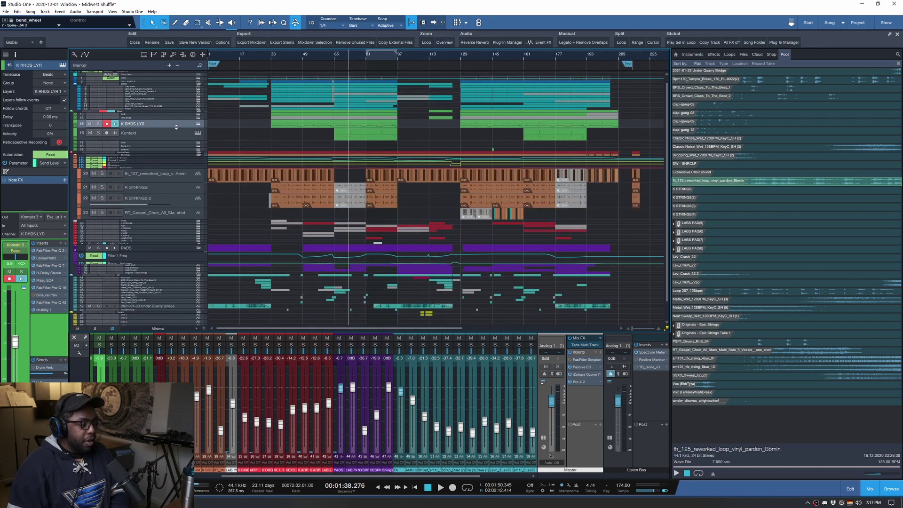
{"action": "mouse_move", "coordinate": [176, 127]}
{"action": "left_mouse_down"}
{"action": "mouse_move", "coordinate": [175, 137]}
{"action": "mouse_move", "coordinate": [174, 126]}
{"action": "left_mouse_up"}
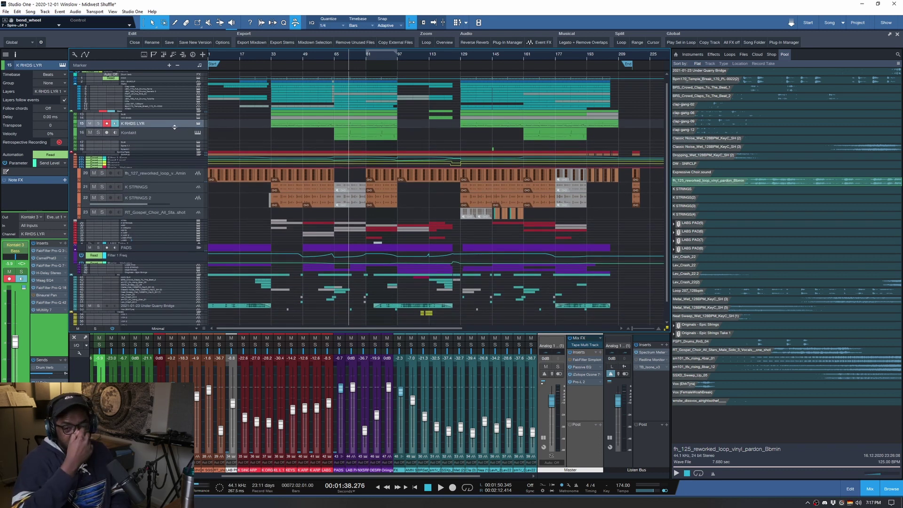
Step: Play the song from bar 25 and open the Listen Bus Spectrum Meter
{"action": "left_click", "coordinate": [258, 54]}
{"action": "scroll", "coordinate": [266, 55], "scroll_direction": "up", "scroll_amount": 5}
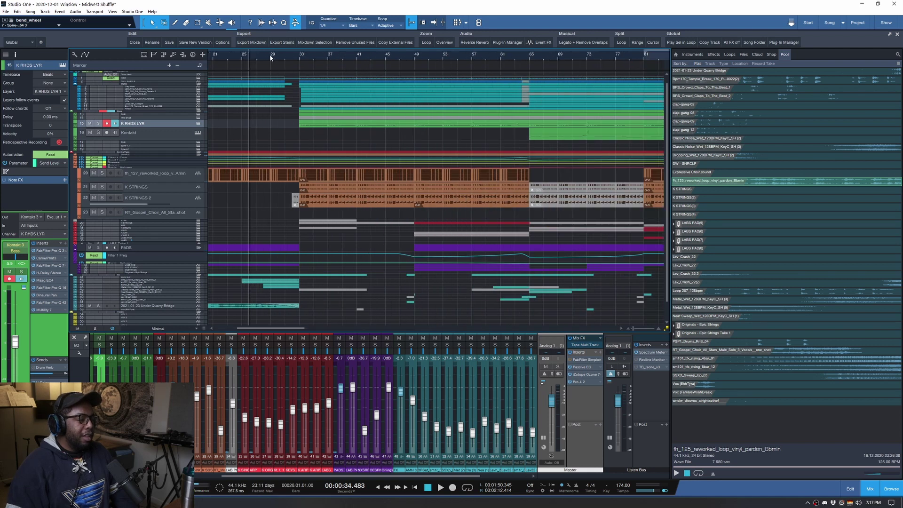
{"action": "left_click", "coordinate": [243, 55]}
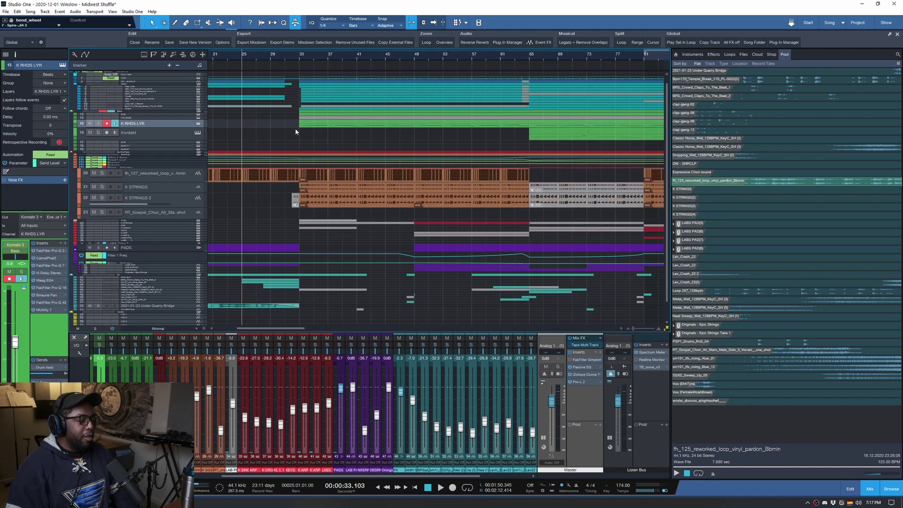
{"action": "key", "text": "space"}
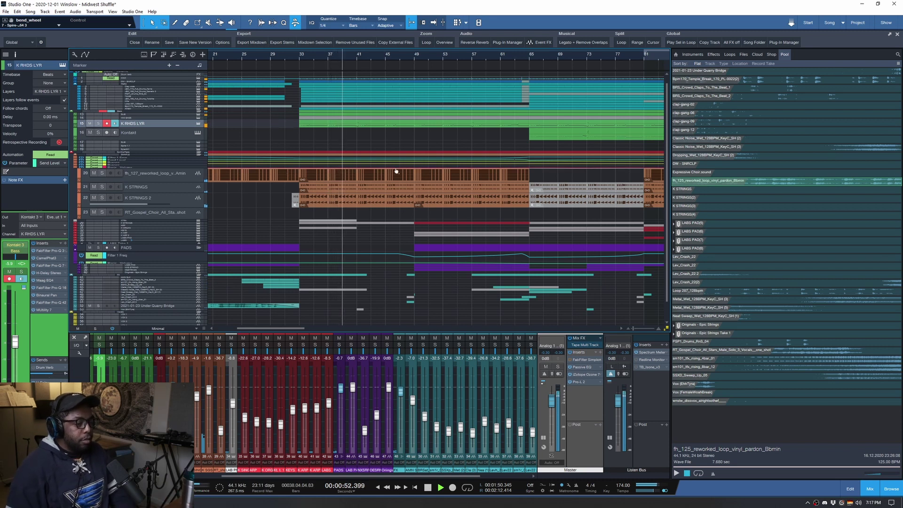
{"action": "left_click", "coordinate": [652, 352]}
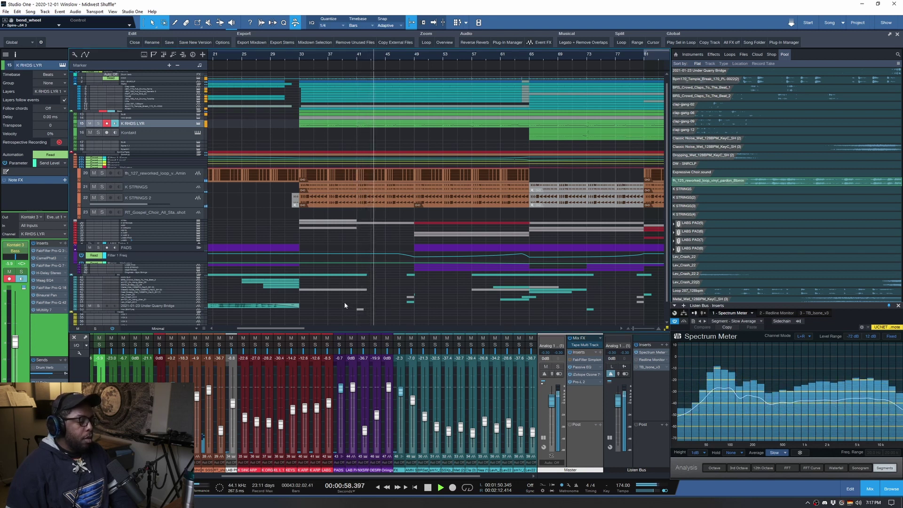
Step: Stop playback at bar 25, zoom out, and fit the whole song back into view
{"action": "key", "text": "space"}
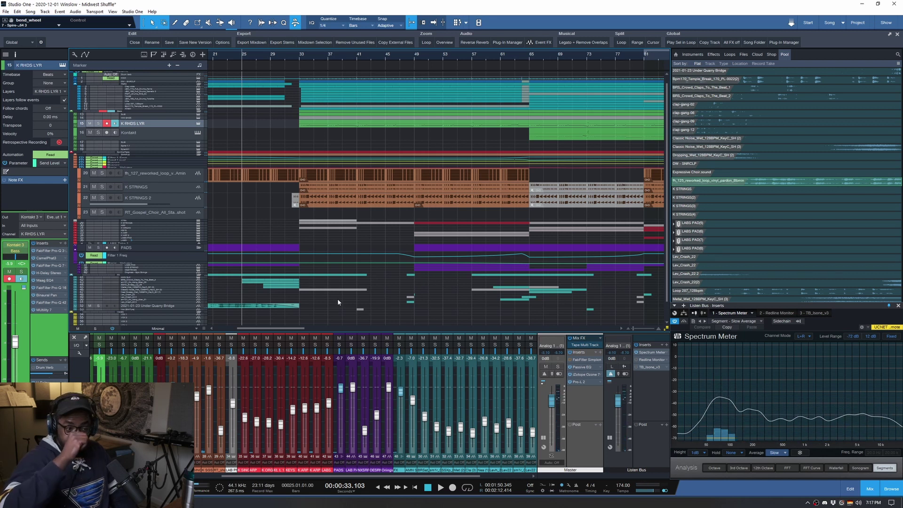
{"action": "scroll", "coordinate": [301, 275], "scroll_direction": "right", "scroll_amount": 2}
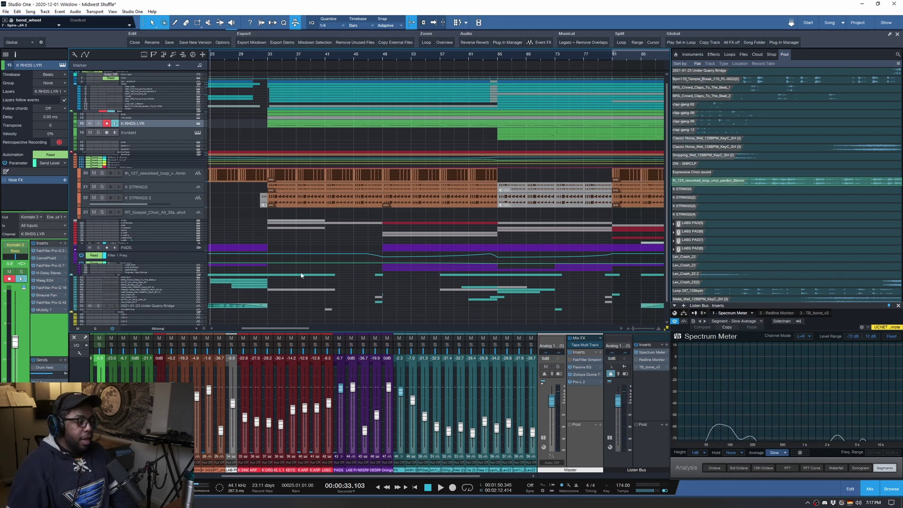
{"action": "scroll", "coordinate": [325, 53], "scroll_direction": "down", "scroll_amount": 2}
{"action": "scroll", "coordinate": [325, 53], "scroll_direction": "down", "scroll_amount": 2}
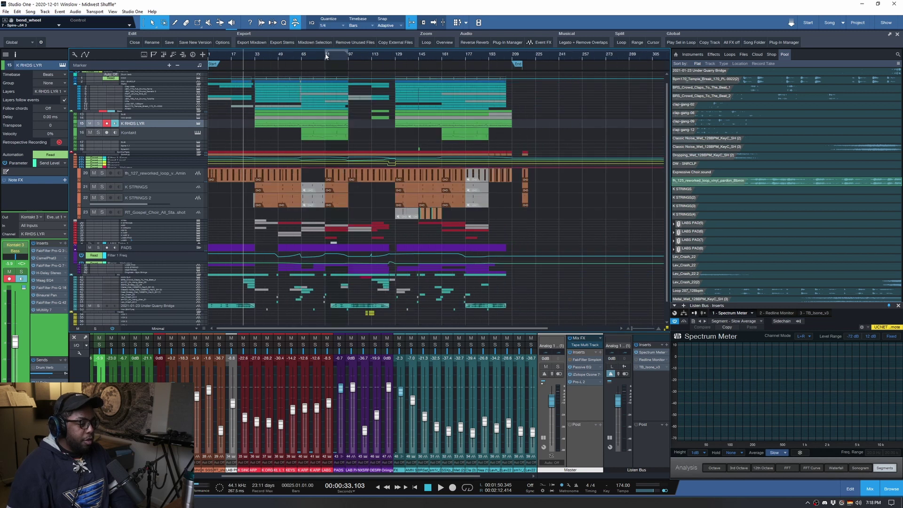
{"action": "left_click", "coordinate": [448, 44]}
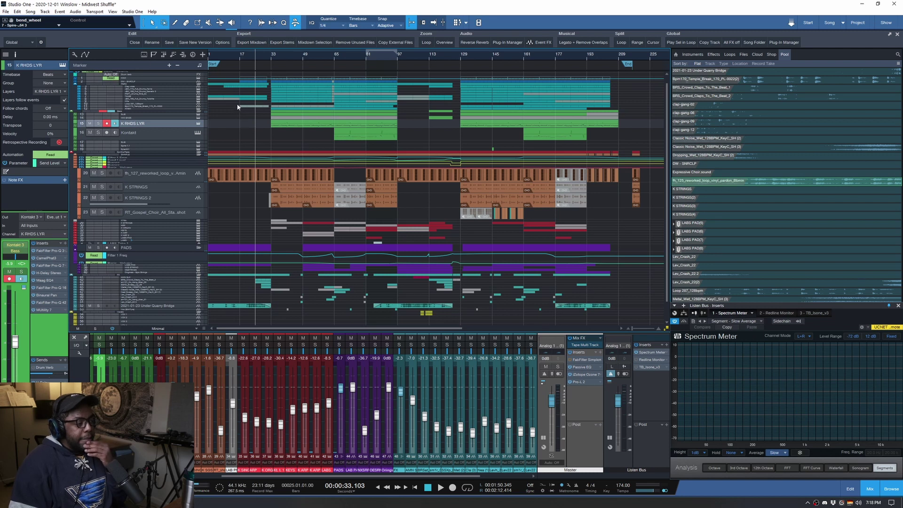
{"action": "scroll", "coordinate": [232, 130], "scroll_direction": "up", "scroll_amount": 1}
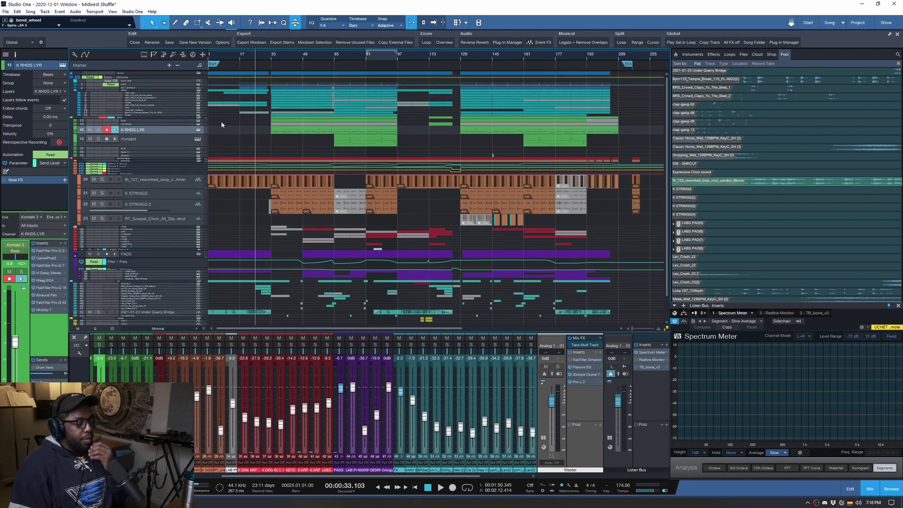
Step: Solo the Drums folder, zoom to bars 25–85, then add Bass and audition both from bar 33
{"action": "scroll", "coordinate": [242, 129], "scroll_direction": "down", "scroll_amount": 2}
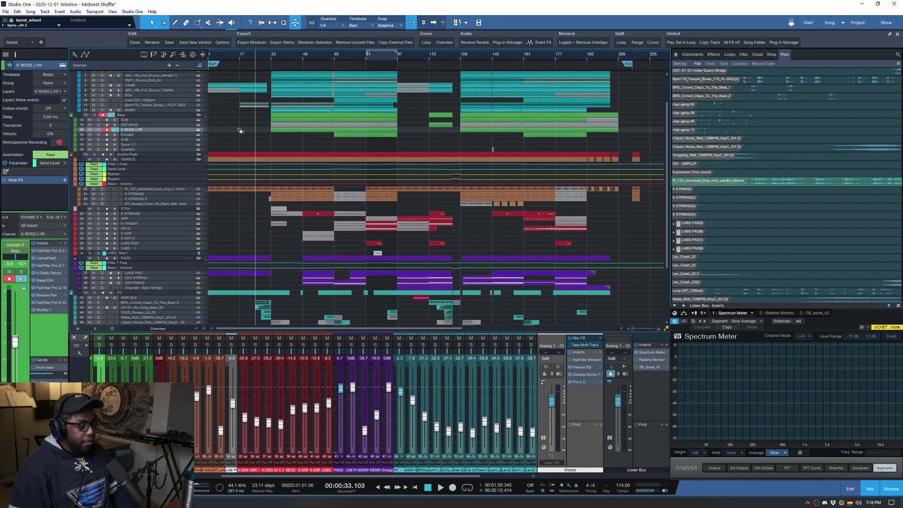
{"action": "scroll", "coordinate": [233, 134], "scroll_direction": "up", "scroll_amount": 4}
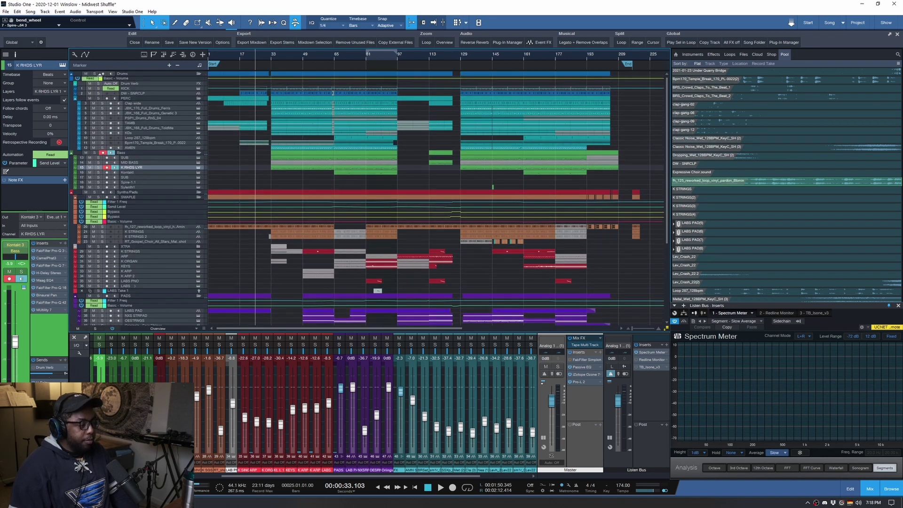
{"action": "left_click", "coordinate": [94, 75]}
{"action": "left_click_drag", "start_coordinate": [271, 62], "coordinate": [264, 125]}
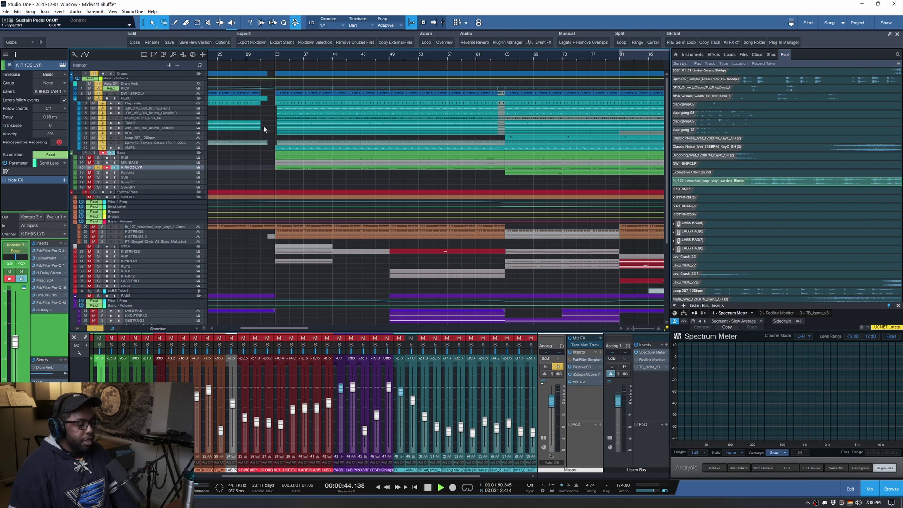
{"action": "key", "text": "space"}
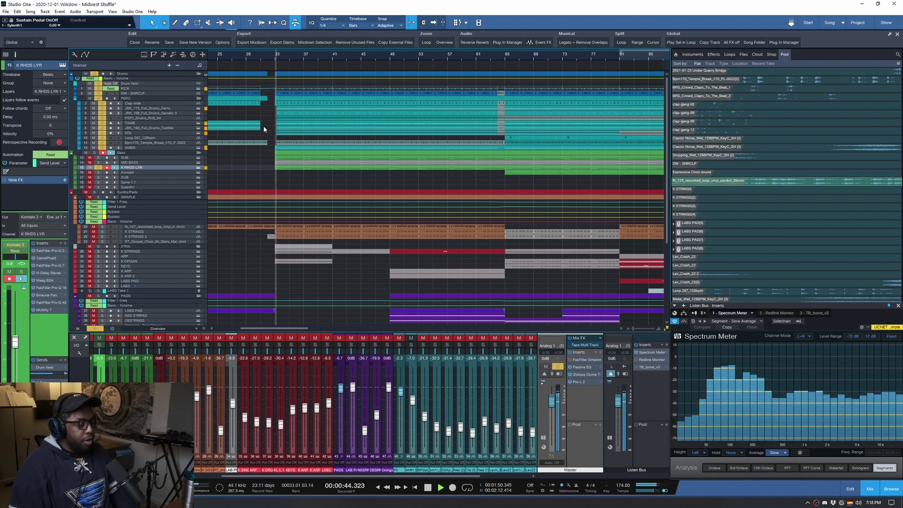
{"action": "left_click", "coordinate": [97, 152]}
{"action": "key", "text": "space"}
{"action": "key", "text": "space"}
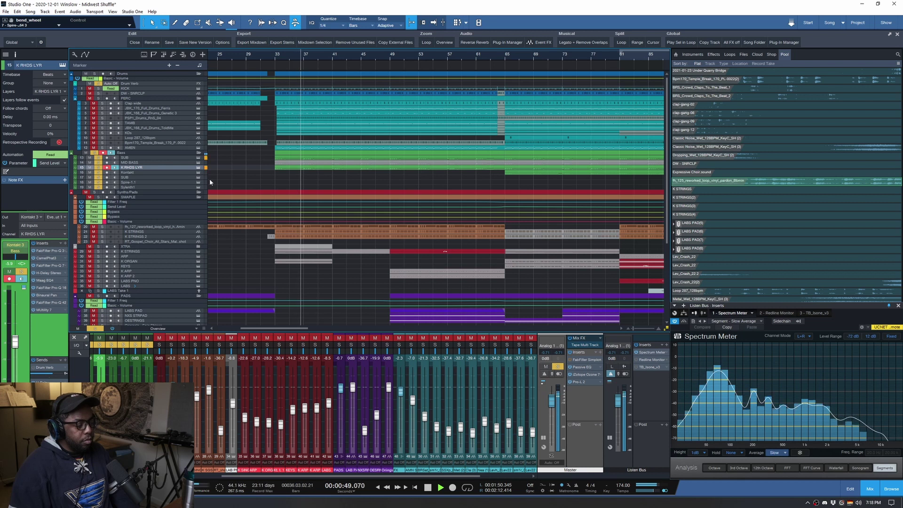
{"action": "key", "text": "space"}
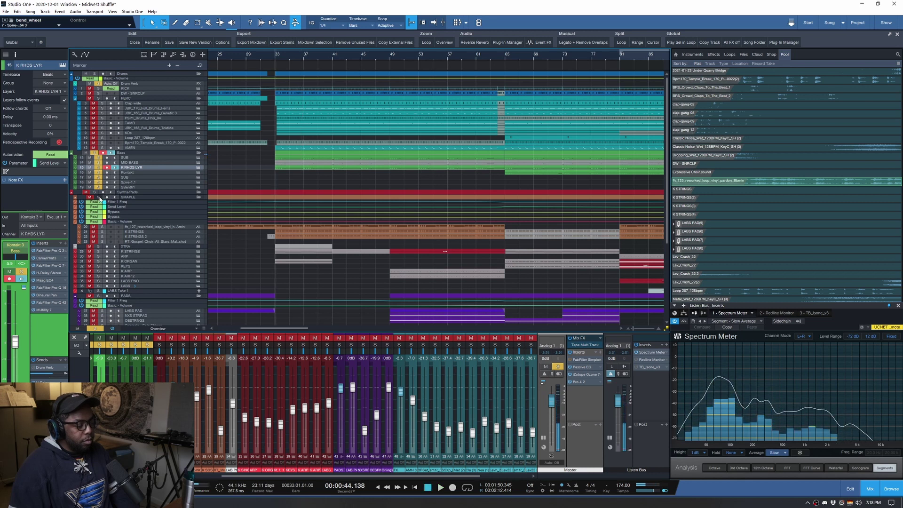
Step: Solo only the SMAPLE sample tracks 20–22 and play them from bar 33
{"action": "left_click", "coordinate": [100, 197]}
{"action": "left_click", "coordinate": [99, 197]}
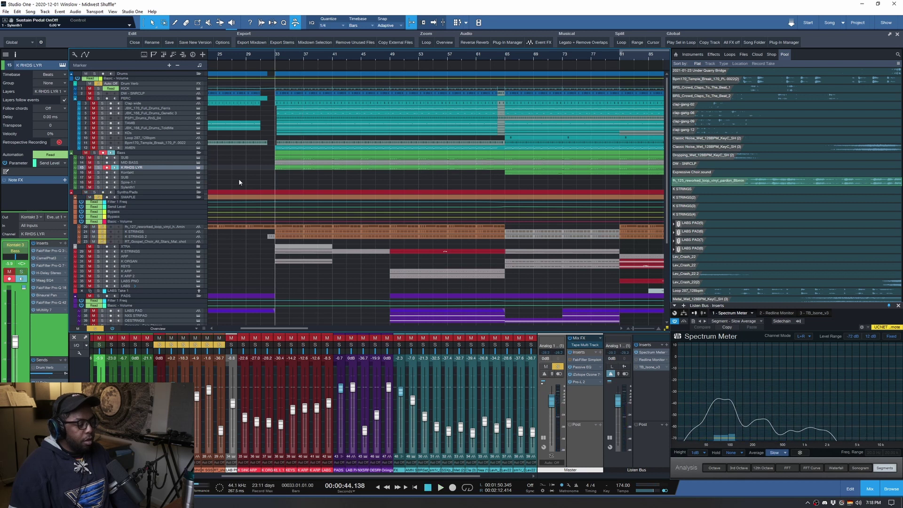
{"action": "key", "text": "space"}
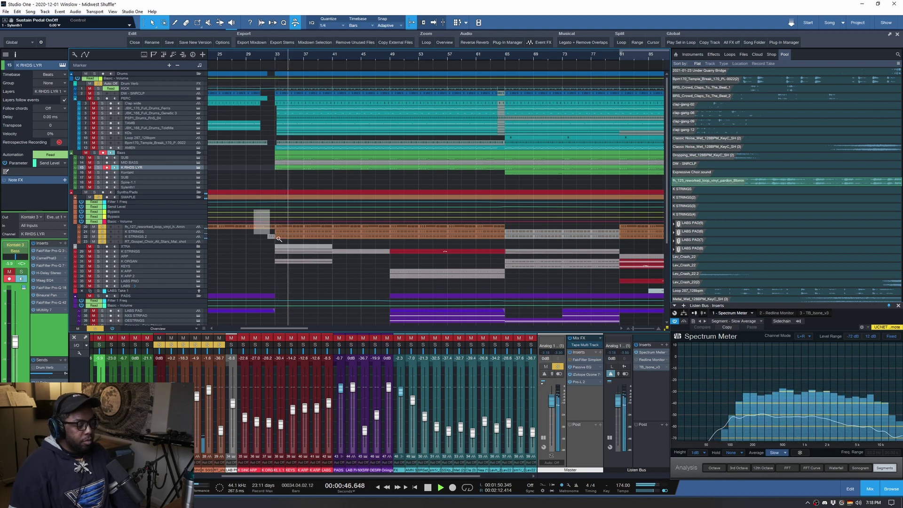
{"action": "key", "text": "z"}
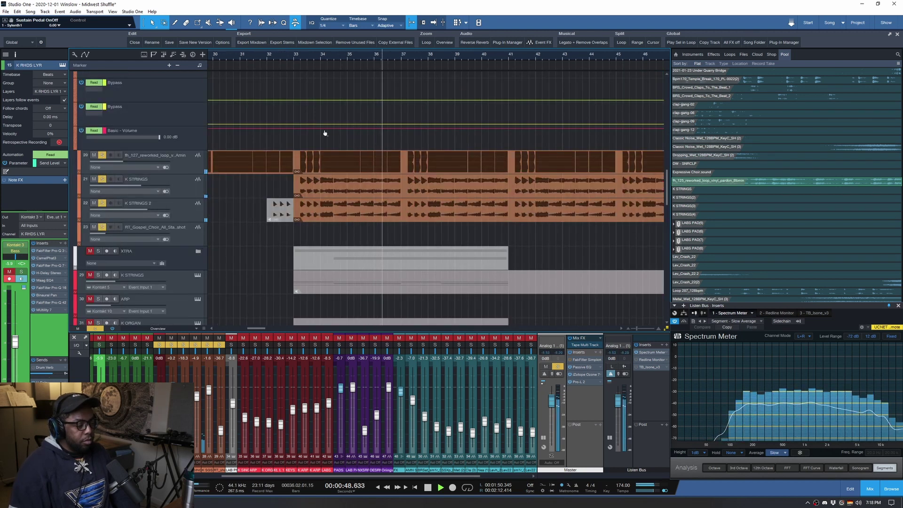
Step: Solo track 20 on its own and audition it from bar 33
{"action": "key", "text": "z"}
{"action": "key", "text": "space"}
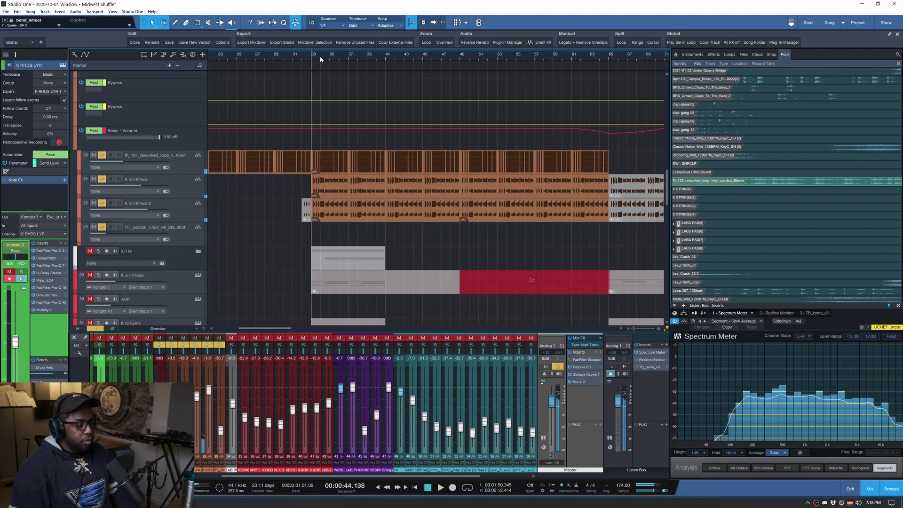
{"action": "left_click", "coordinate": [102, 155], "text": "ctrl"}
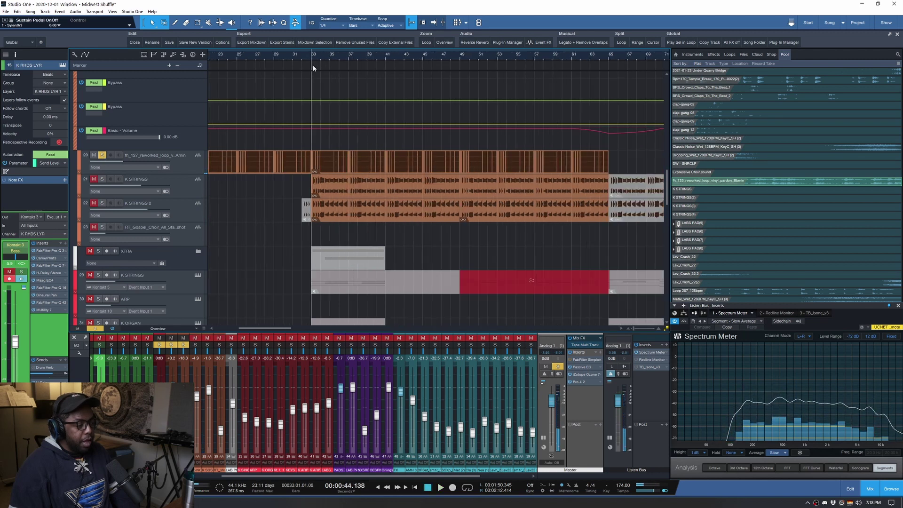
{"action": "key", "text": "z"}
{"action": "key", "text": "space"}
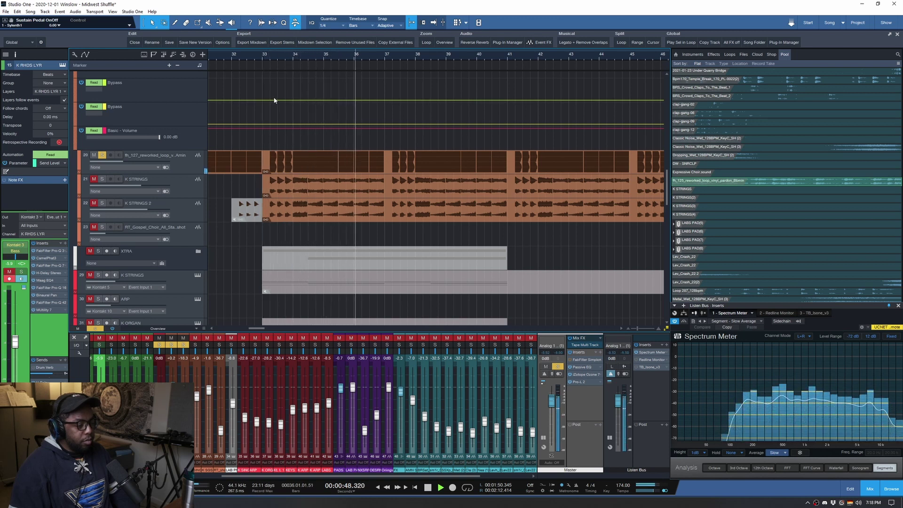
{"action": "key", "text": "space"}
Step: Select and deselect track 20's loop event, then replay it from bar 33 twice
{"action": "left_click", "coordinate": [293, 169]}
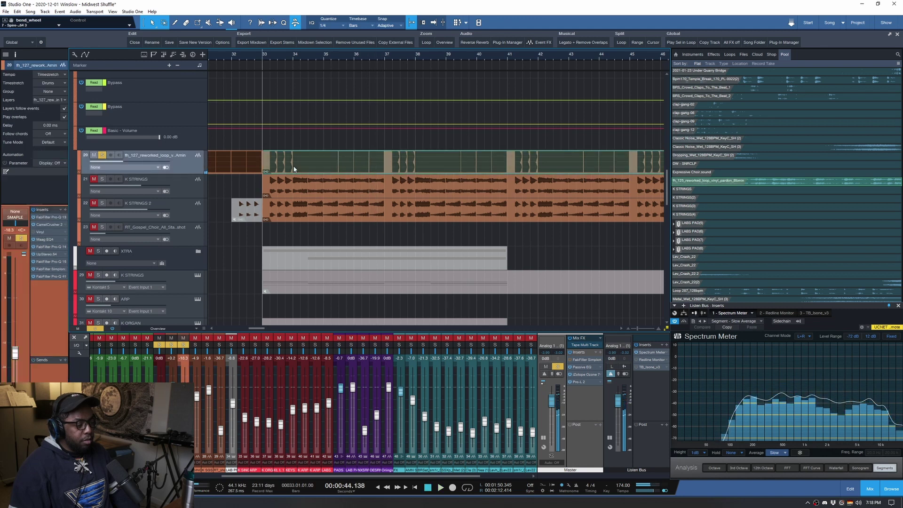
{"action": "left_click", "coordinate": [331, 145]}
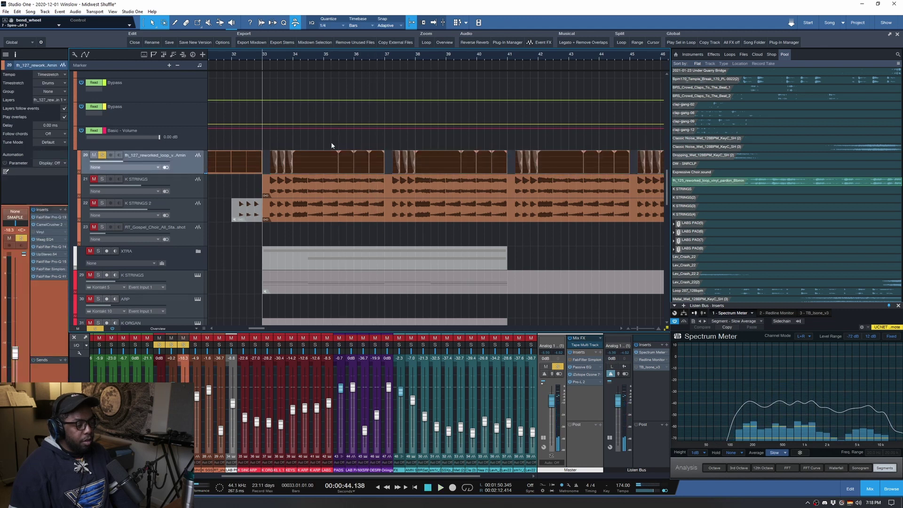
{"action": "left_click", "coordinate": [717, 182]}
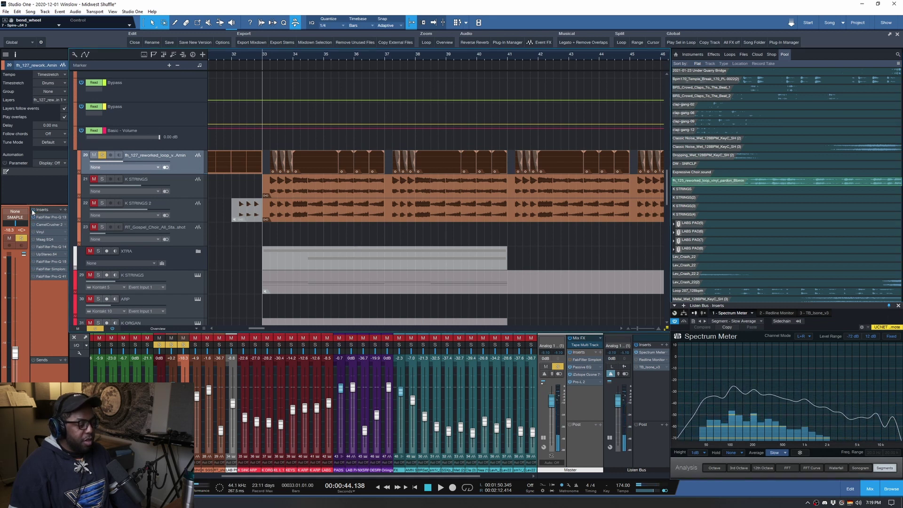
{"action": "key", "text": "space"}
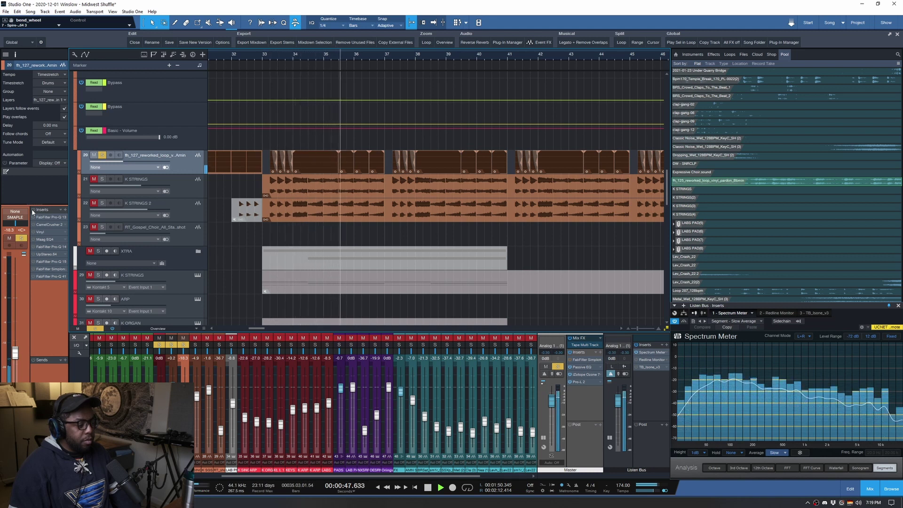
{"action": "key", "text": "space"}
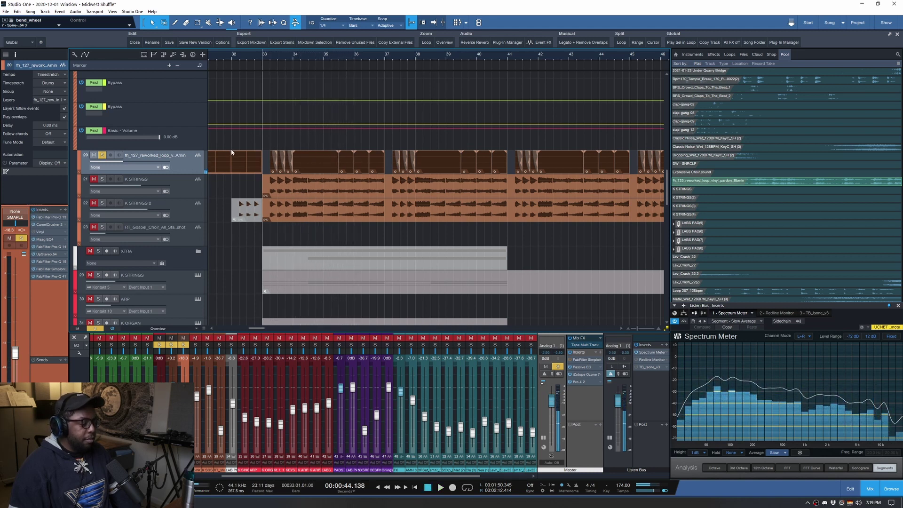
{"action": "key", "text": "space"}
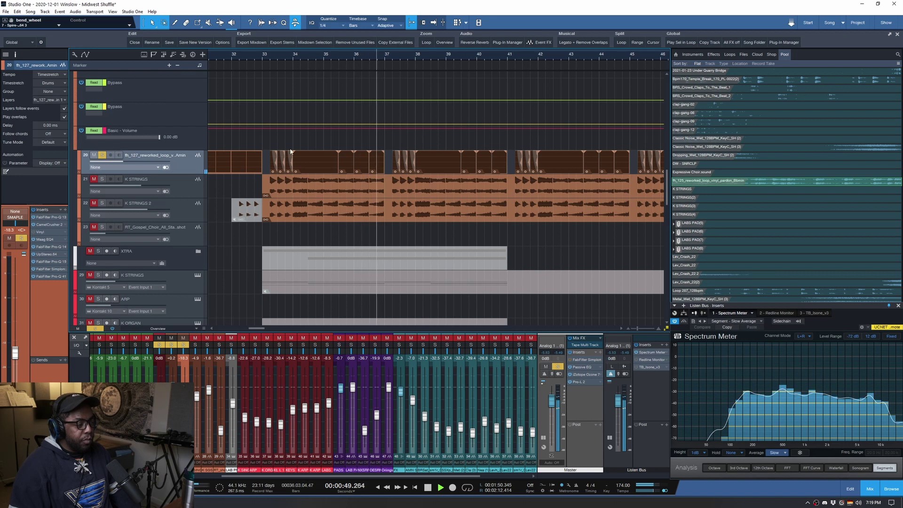
{"action": "key", "text": "space"}
Step: Unsolo track 20, shrink all track heights with Shift+W, and scroll up toward the Drums folder
{"action": "scroll", "coordinate": [259, 136], "scroll_direction": "down", "scroll_amount": 3}
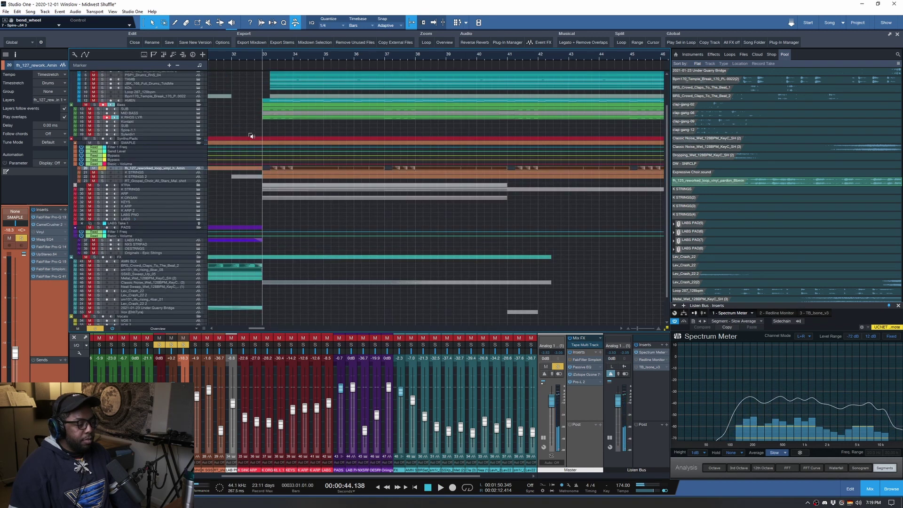
{"action": "scroll", "coordinate": [269, 58], "scroll_direction": "down", "scroll_amount": 3}
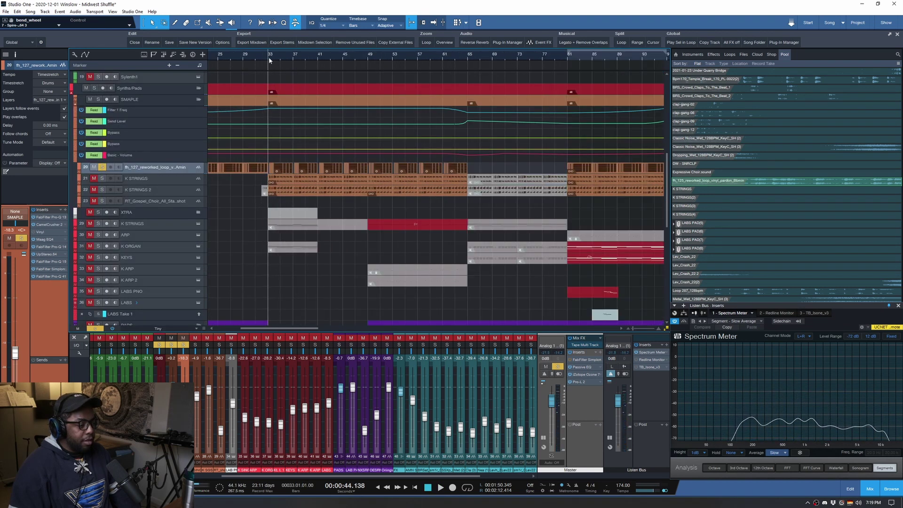
{"action": "scroll", "coordinate": [263, 56], "scroll_direction": "up", "scroll_amount": 1}
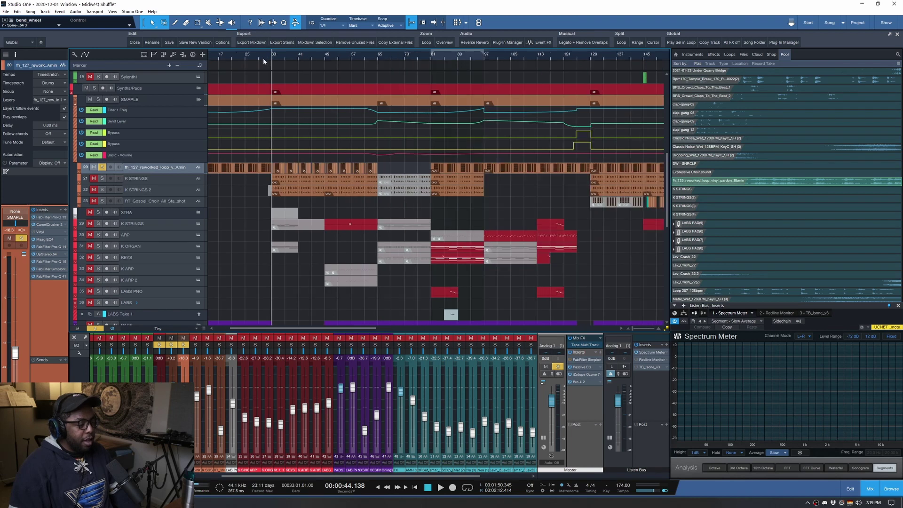
{"action": "scroll", "coordinate": [250, 187], "scroll_direction": "up", "scroll_amount": 3}
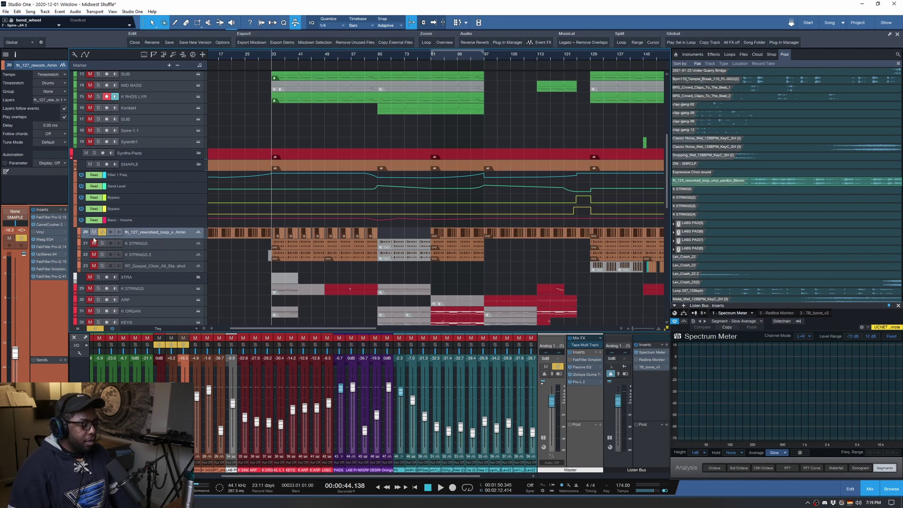
{"action": "left_click", "coordinate": [102, 233]}
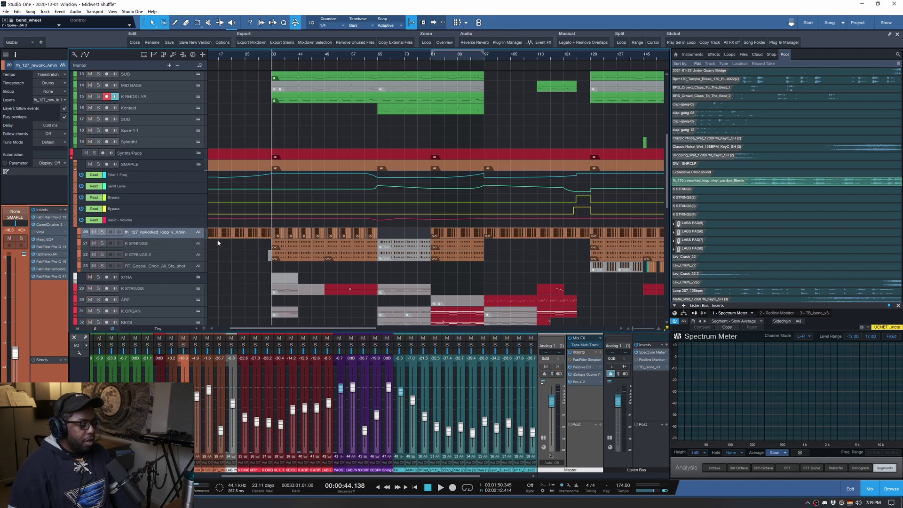
{"action": "key", "text": "shift+w"}
{"action": "scroll", "coordinate": [230, 263], "scroll_direction": "up", "scroll_amount": 5}
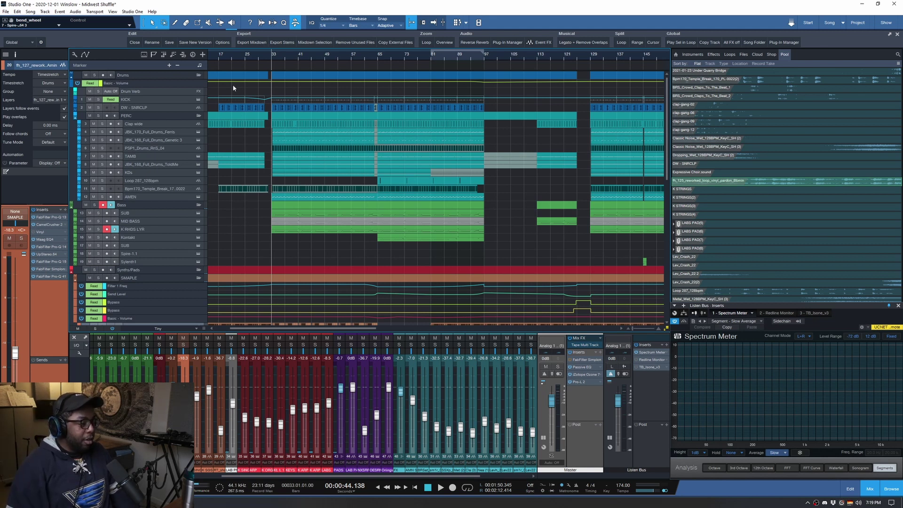
Step: Solo the Drums folder, then solo only the KICK track
{"action": "scroll", "coordinate": [278, 55], "scroll_direction": "up", "scroll_amount": 5}
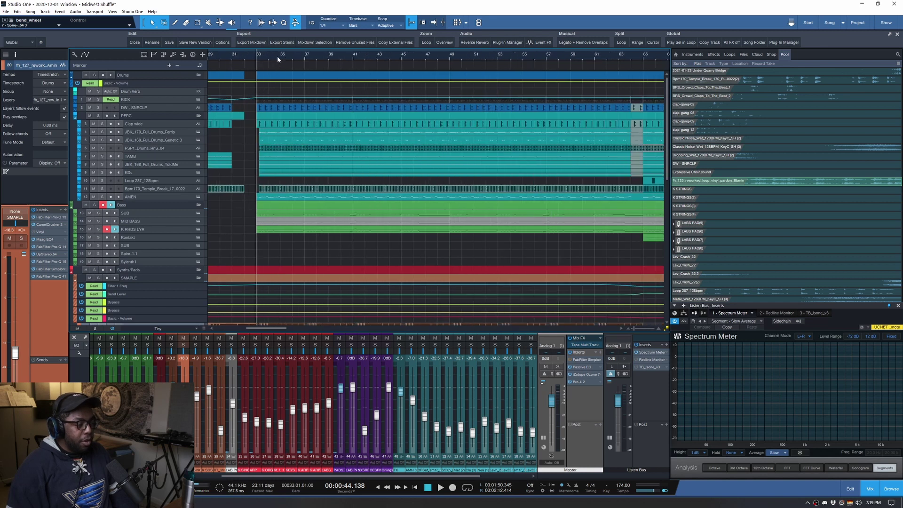
{"action": "scroll", "coordinate": [277, 55], "scroll_direction": "up", "scroll_amount": 2}
{"action": "left_click", "coordinate": [93, 75]}
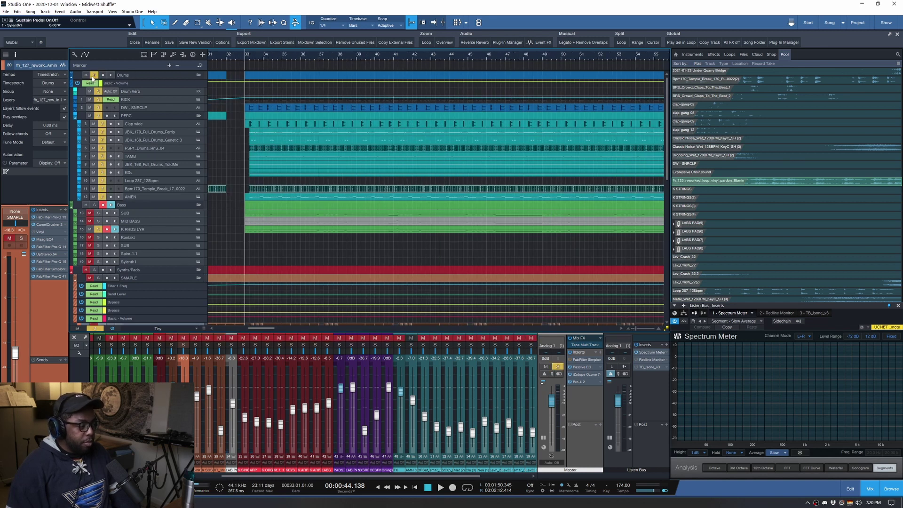
{"action": "scroll", "coordinate": [244, 55], "scroll_direction": "up", "scroll_amount": 3}
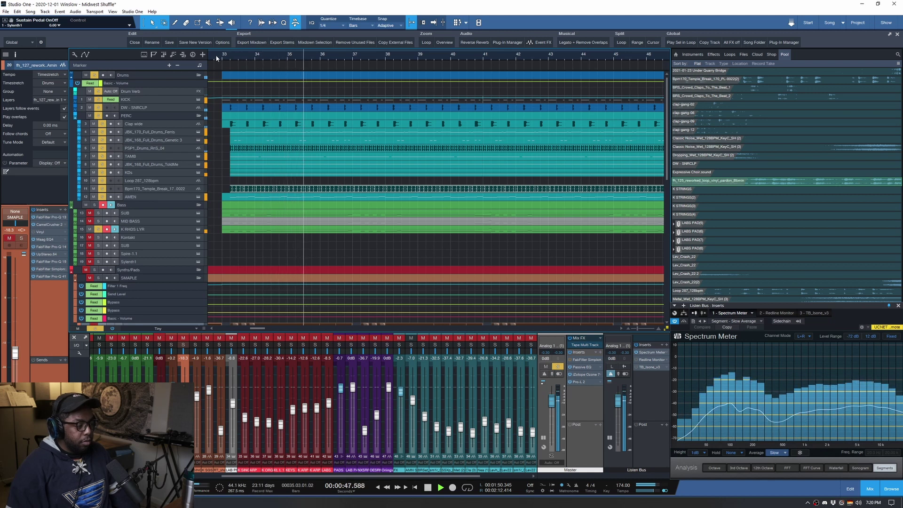
{"action": "scroll", "coordinate": [216, 55], "scroll_direction": "down", "scroll_amount": 3}
{"action": "scroll", "coordinate": [218, 55], "scroll_direction": "up", "scroll_amount": 2}
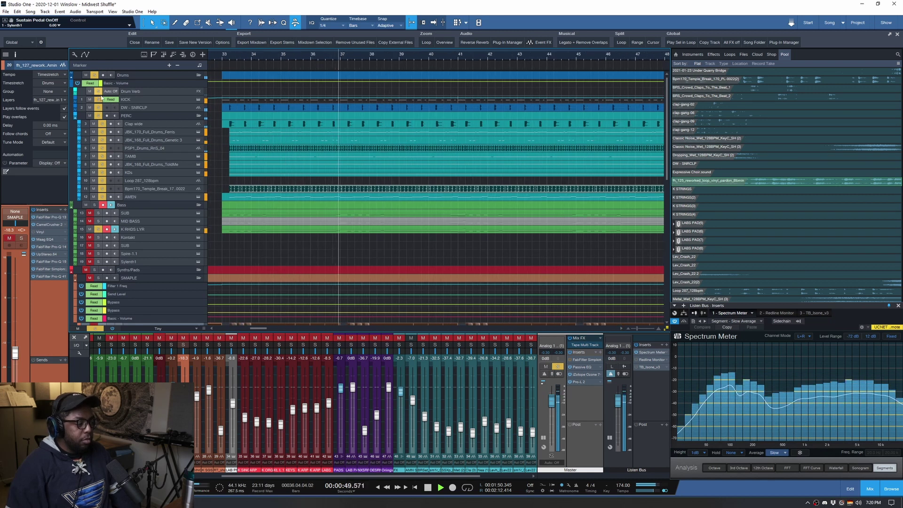
{"action": "left_click", "coordinate": [98, 100]}
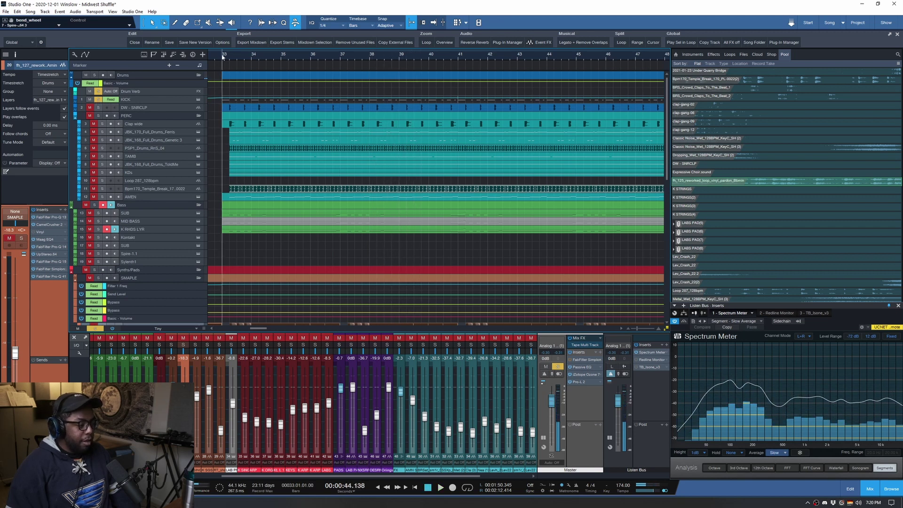
Step: Enlarge the KICK and DW - SNRCLP rows and stop playback at bar 33
{"action": "scroll", "coordinate": [218, 57], "scroll_direction": "up", "scroll_amount": 3}
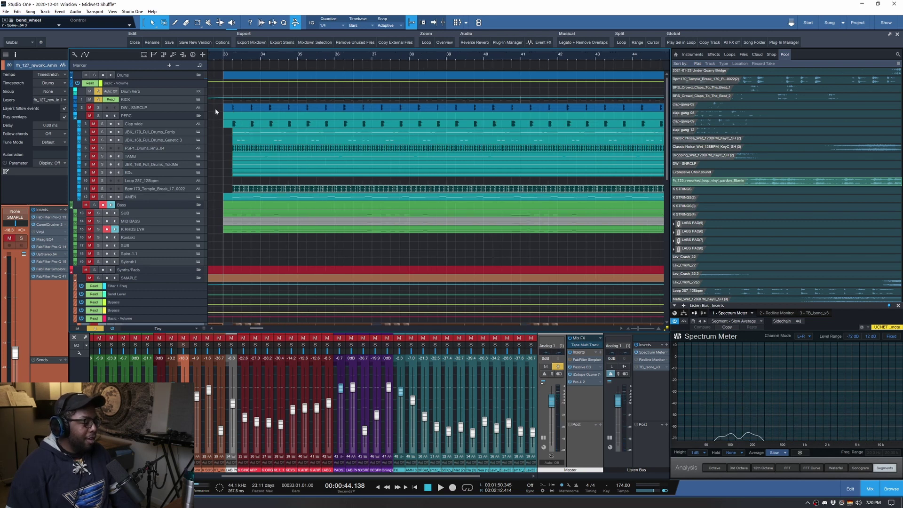
{"action": "left_click_drag", "start_coordinate": [171, 103], "coordinate": [168, 109]}
{"action": "left_click", "coordinate": [172, 105]}
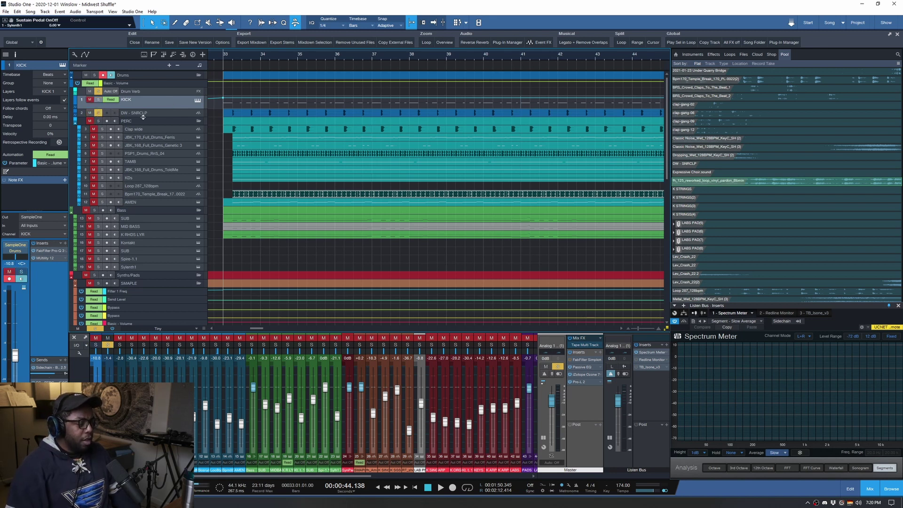
{"action": "left_click_drag", "start_coordinate": [143, 117], "coordinate": [142, 124]}
{"action": "scroll", "coordinate": [223, 56], "scroll_direction": "up", "scroll_amount": 1}
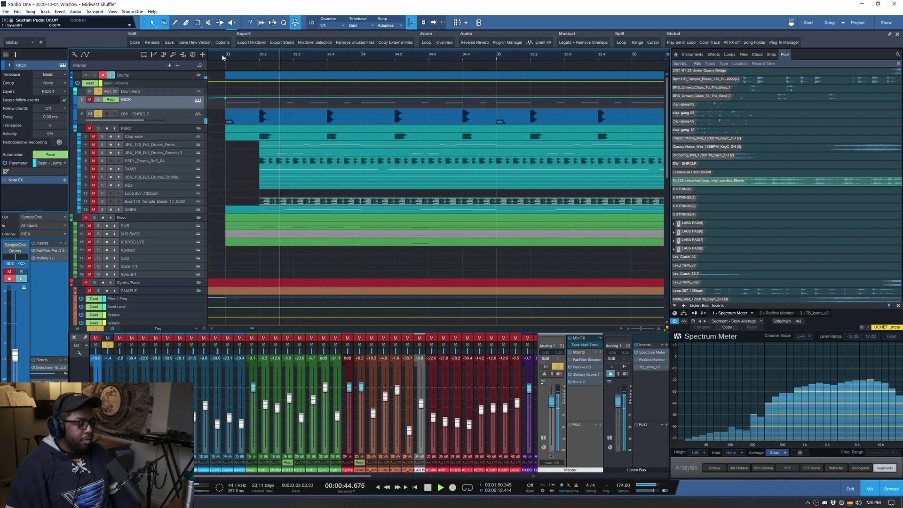
{"action": "scroll", "coordinate": [223, 57], "scroll_direction": "down", "scroll_amount": 2}
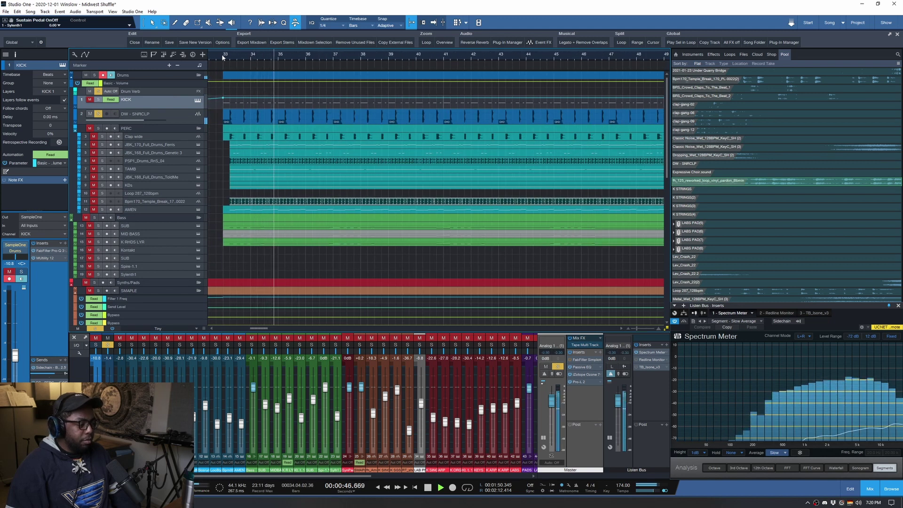
{"action": "key", "text": "space"}
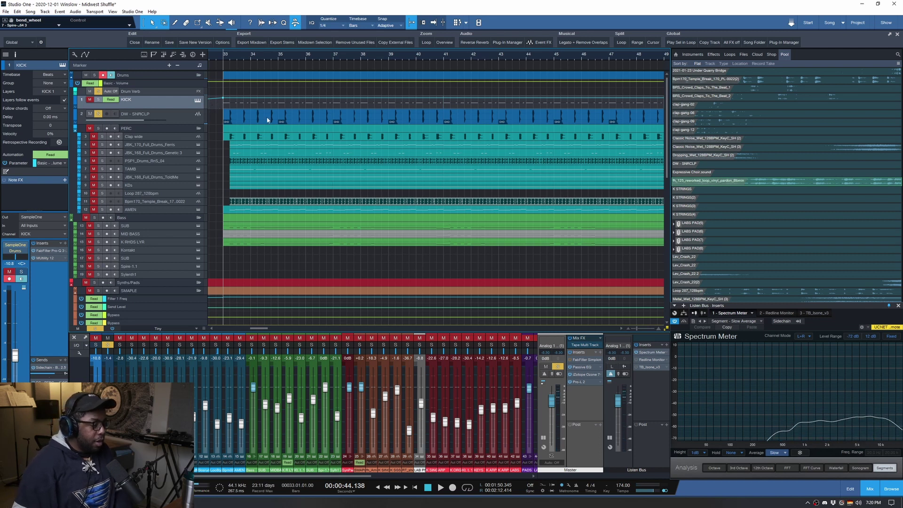
Step: Open and dismiss the DW - SNRCLP event's context menus
{"action": "right_click", "coordinate": [252, 120]}
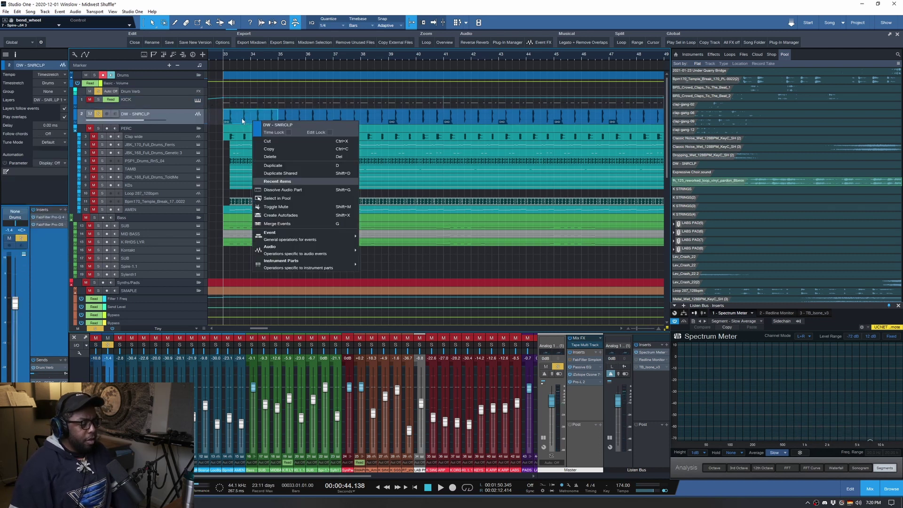
{"action": "left_click", "coordinate": [240, 120]}
{"action": "right_click", "coordinate": [237, 121]}
{"action": "left_click", "coordinate": [227, 121]}
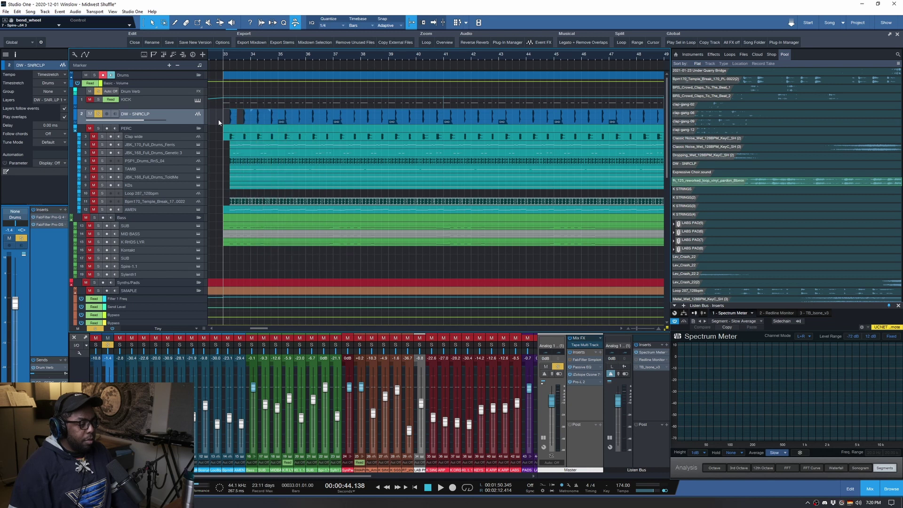
Step: Solo and enlarge the Clap wide track, auditioning it from bar 33
{"action": "left_click", "coordinate": [102, 137]}
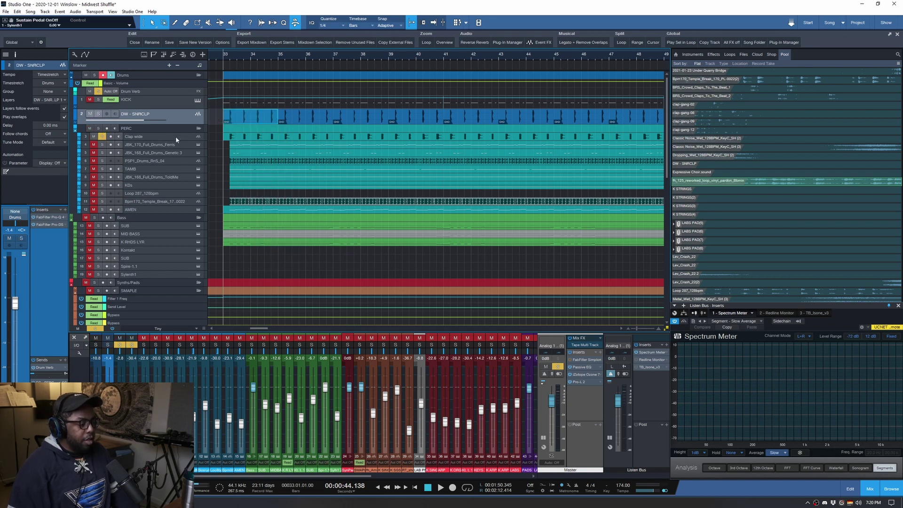
{"action": "left_click_drag", "start_coordinate": [166, 141], "coordinate": [166, 151]}
{"action": "scroll", "coordinate": [224, 59], "scroll_direction": "up", "scroll_amount": 4}
{"action": "key", "text": "space"}
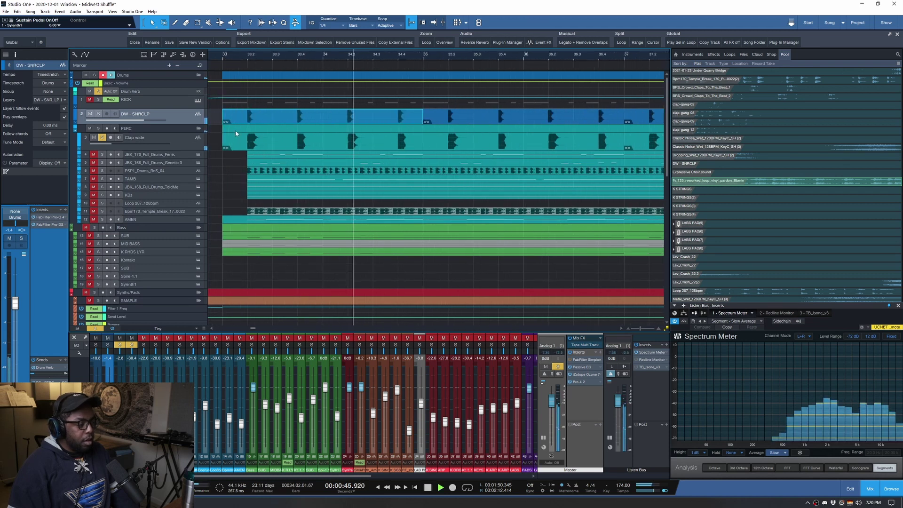
{"action": "key", "text": "space"}
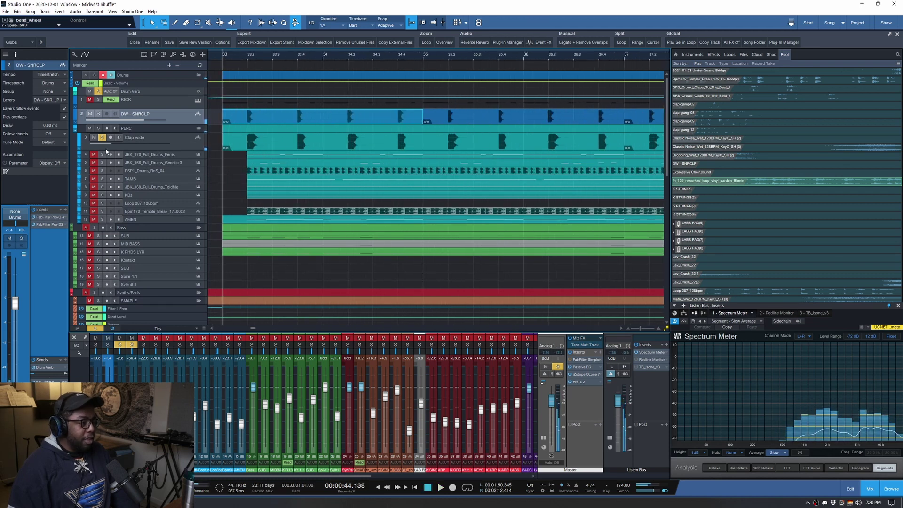
Step: Enlarge the JBK_170_Full_Drums_Ferris row and audition it from bar 33
{"action": "left_click_drag", "start_coordinate": [147, 159], "coordinate": [133, 169]}
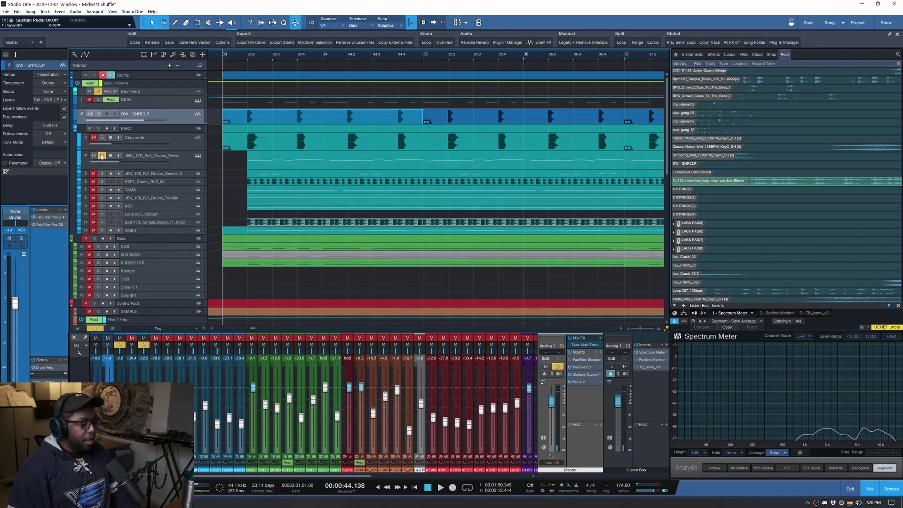
{"action": "key", "text": "space"}
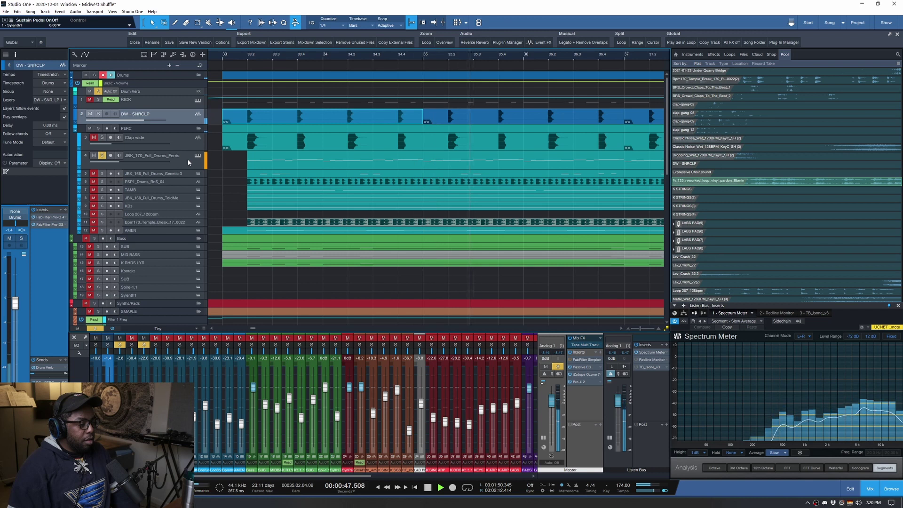
{"action": "key", "text": "space"}
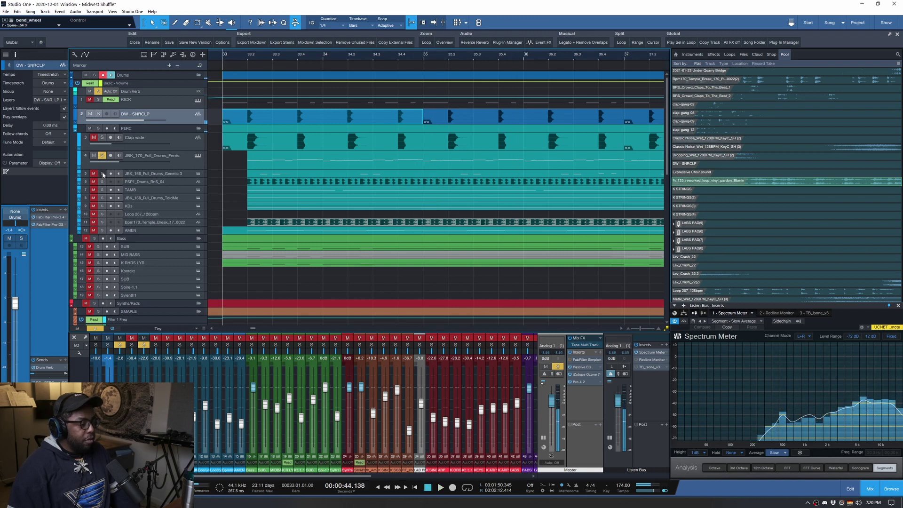
Step: Solo and select JBK_168_Full_Drums_Genetic 3, auditioning it from bar 33
{"action": "left_click", "coordinate": [102, 174]}
{"action": "left_click", "coordinate": [157, 176]}
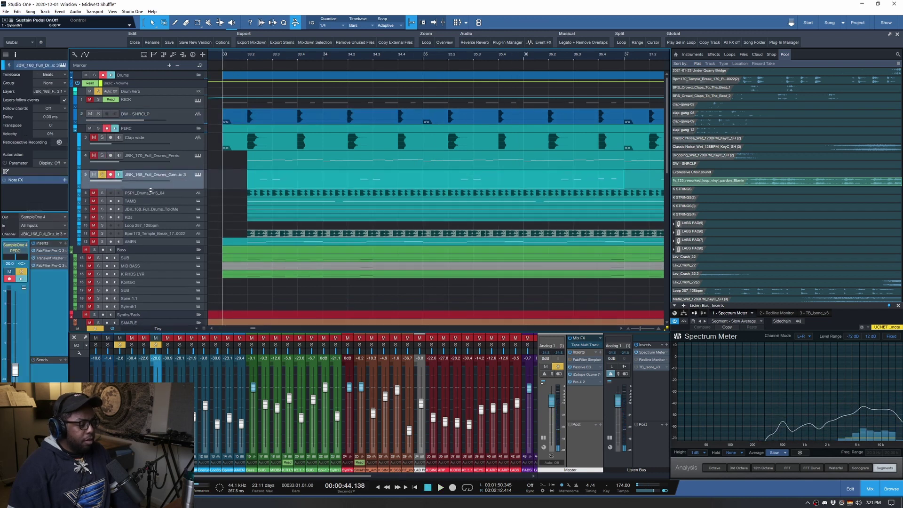
{"action": "key", "text": "space"}
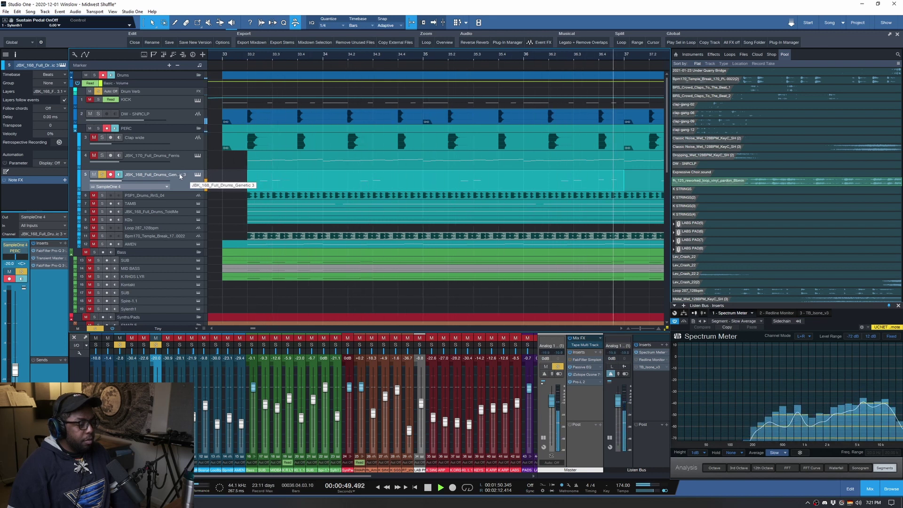
{"action": "key", "text": "space"}
{"action": "left_click", "coordinate": [103, 195]}
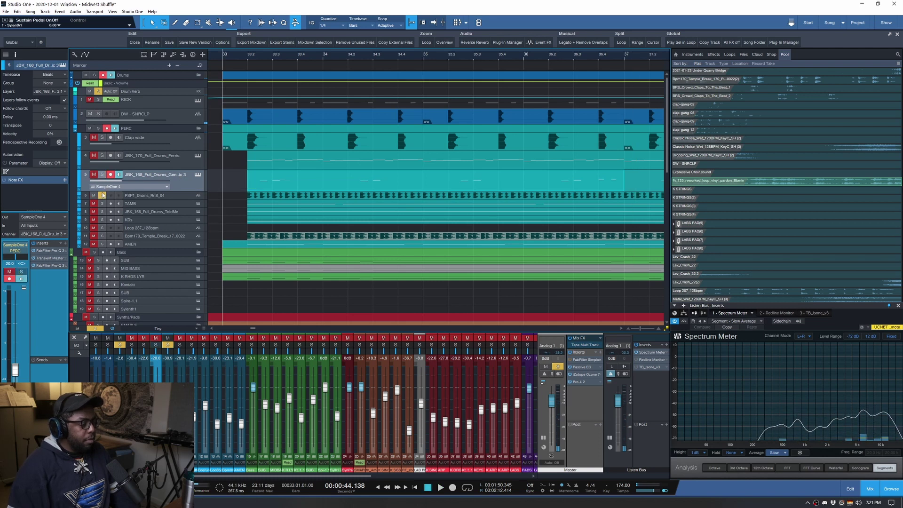
Step: Enlarge and play PSP1_Drums_RnS_04, then solo and enlarge the TAMB track
{"action": "left_click_drag", "start_coordinate": [135, 200], "coordinate": [131, 216]}
{"action": "left_click", "coordinate": [130, 206]}
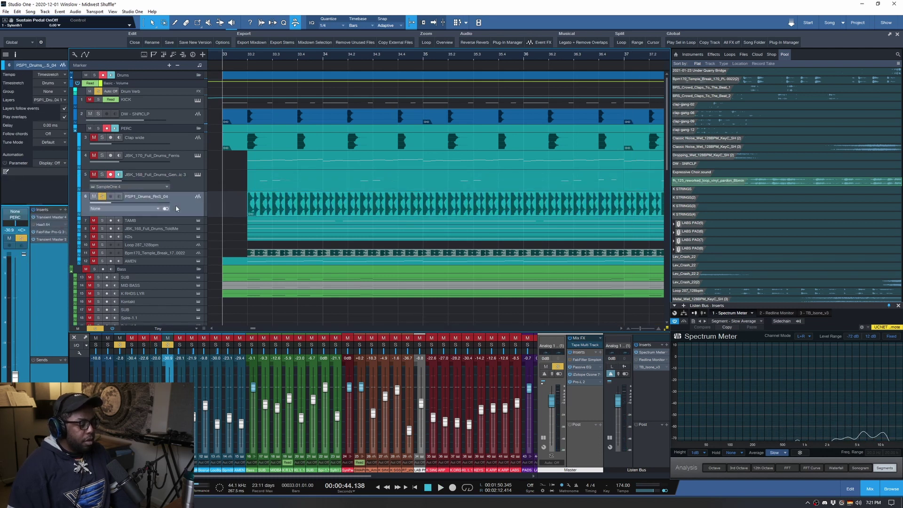
{"action": "scroll", "coordinate": [255, 59], "scroll_direction": "down", "scroll_amount": 2}
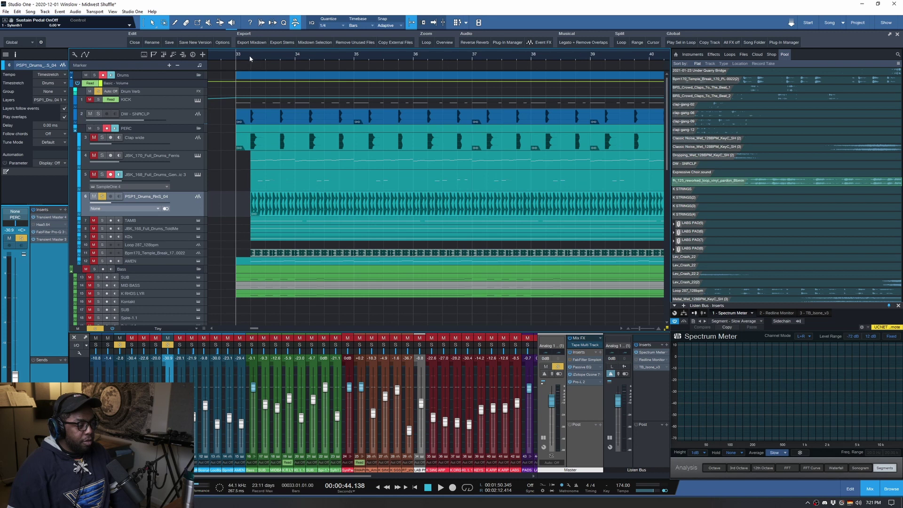
{"action": "key", "text": "space"}
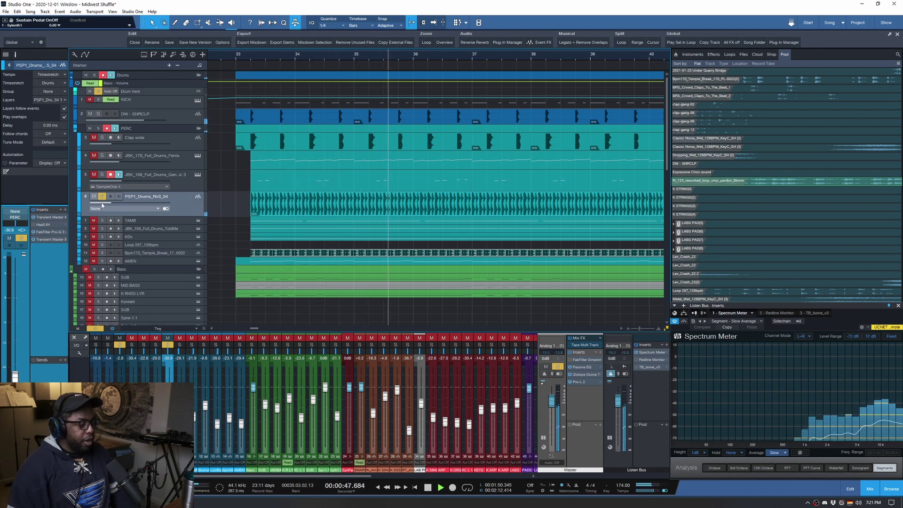
{"action": "left_click", "coordinate": [102, 220], "text": "ctrl"}
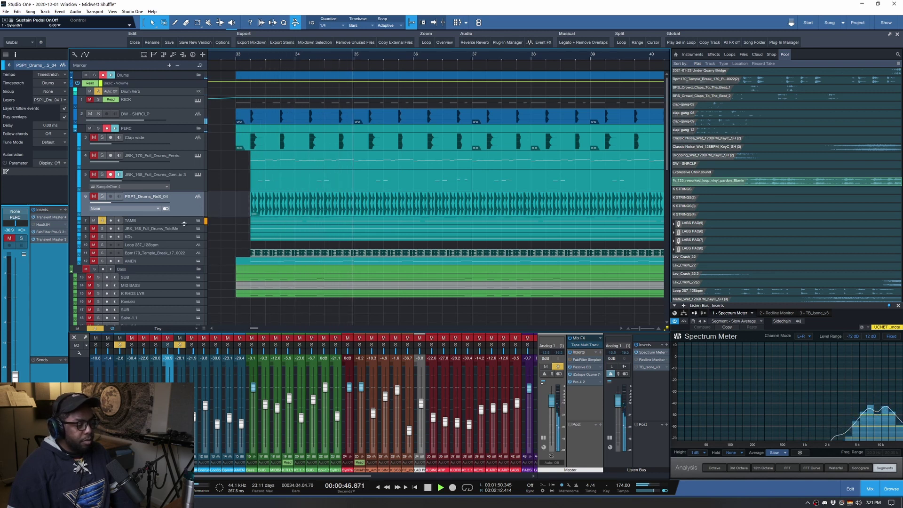
{"action": "left_click_drag", "start_coordinate": [187, 225], "coordinate": [178, 240]}
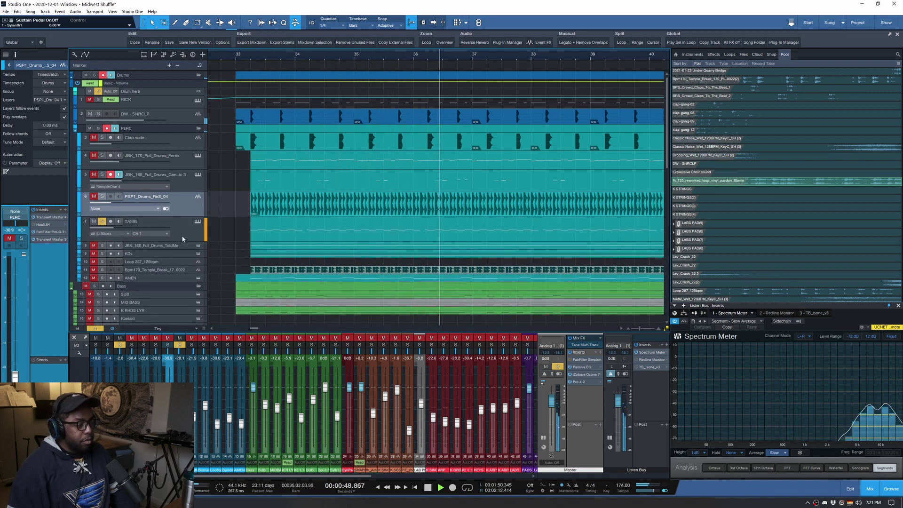
Step: Solo and enlarge JBK_168_Full_Drums_ToldMe, check its SampleOne XT instrument, and stop at bar 33
{"action": "left_click", "coordinate": [102, 245]}
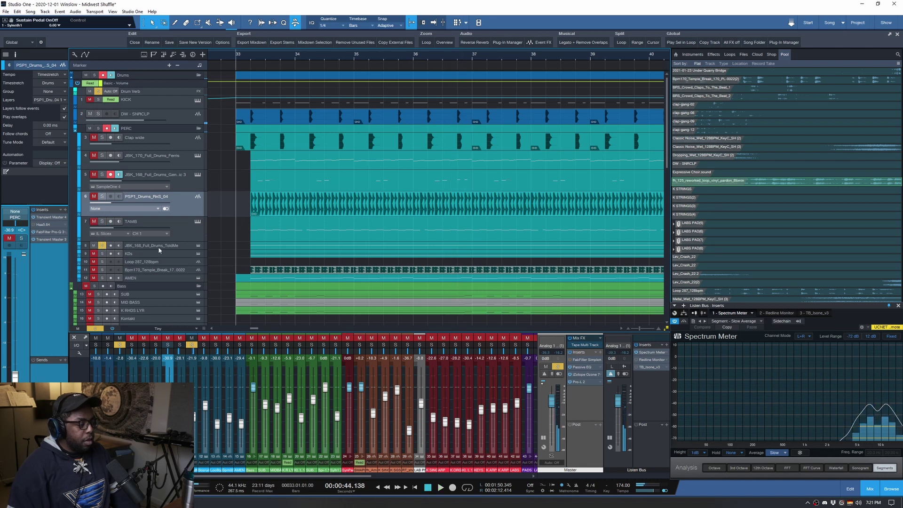
{"action": "left_click_drag", "start_coordinate": [155, 249], "coordinate": [155, 264]}
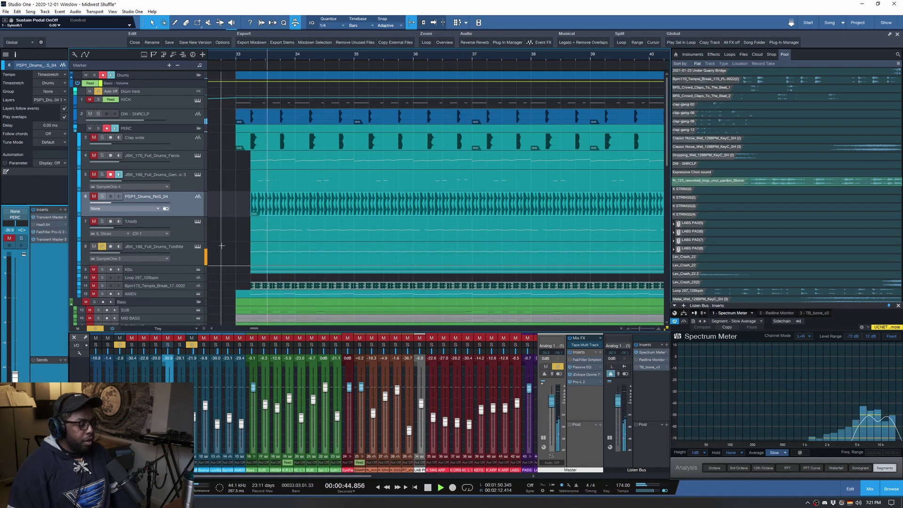
{"action": "left_click", "coordinate": [198, 247]}
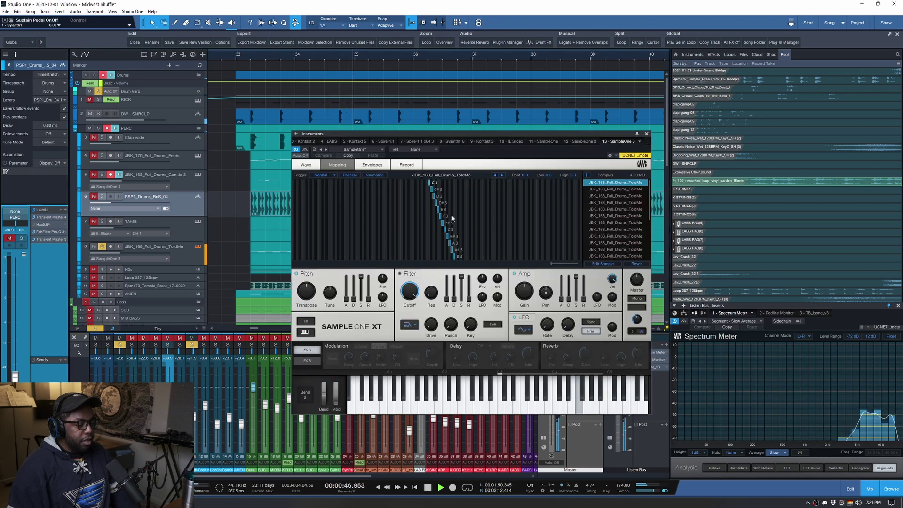
{"action": "left_click", "coordinate": [198, 247]}
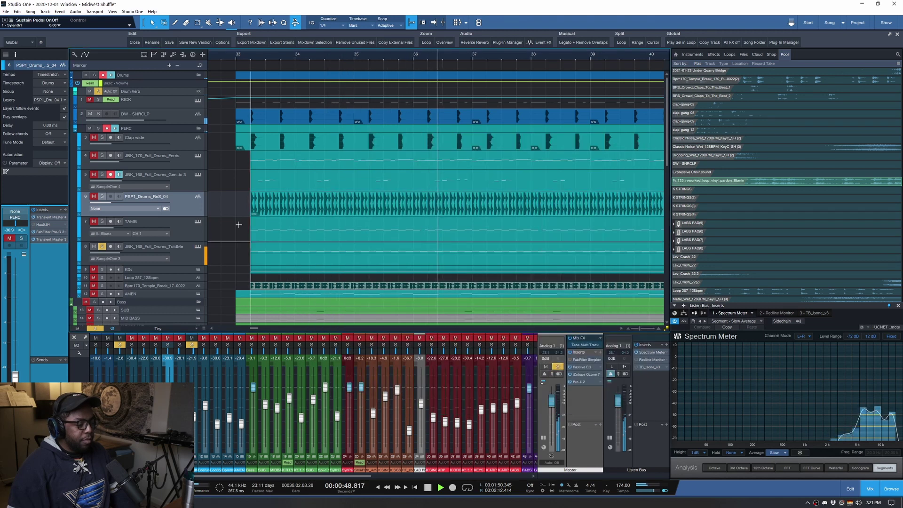
{"action": "scroll", "coordinate": [156, 253], "scroll_direction": "down", "scroll_amount": 1}
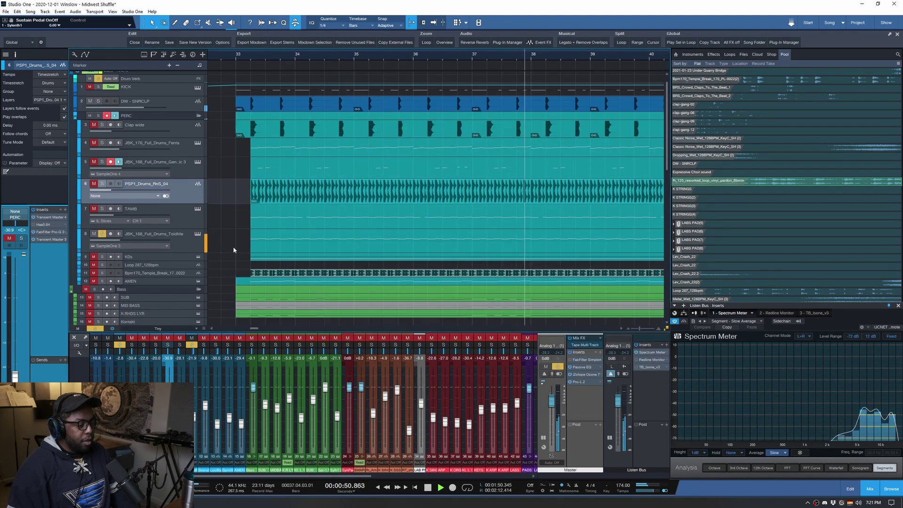
{"action": "key", "text": "space"}
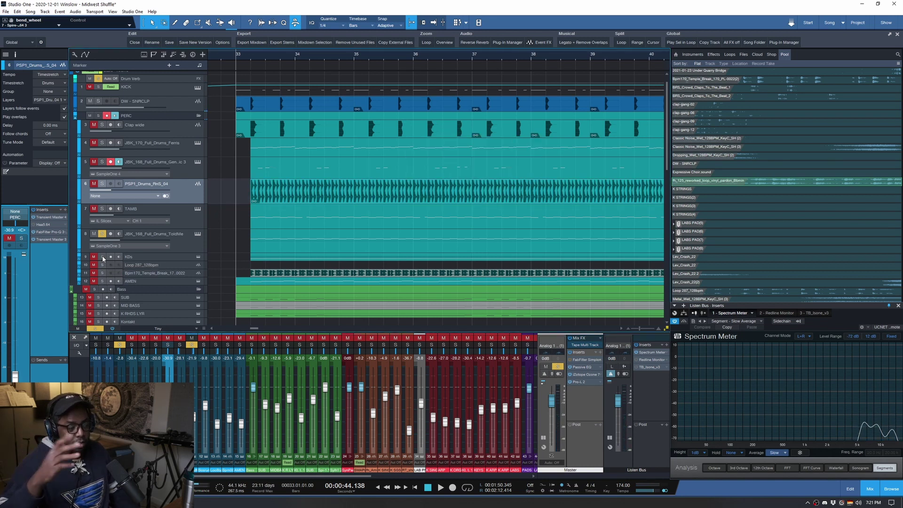
Step: Solo and enlarge KDs to show its Kontakt 5.2.2 instrument and All Inputs, auditioning it
{"action": "left_click", "coordinate": [102, 256]}
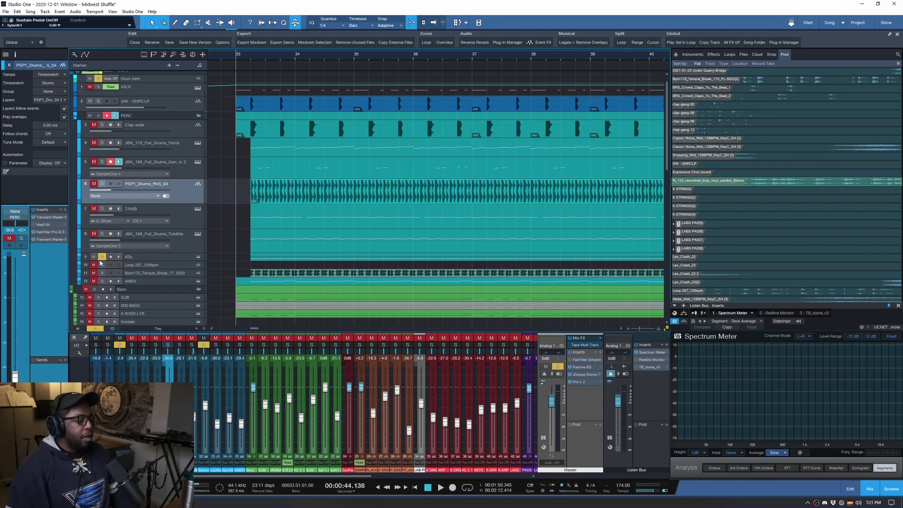
{"action": "left_click_drag", "start_coordinate": [158, 260], "coordinate": [161, 273]}
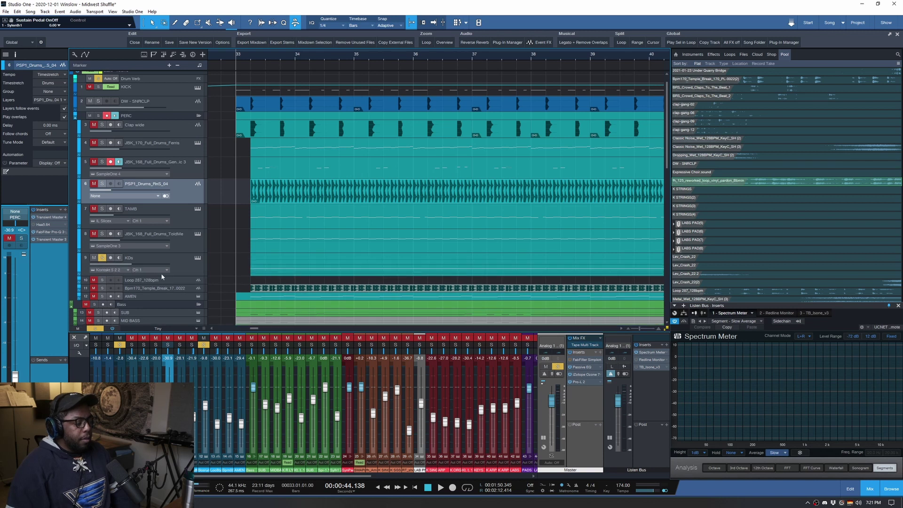
{"action": "left_click", "coordinate": [184, 266]}
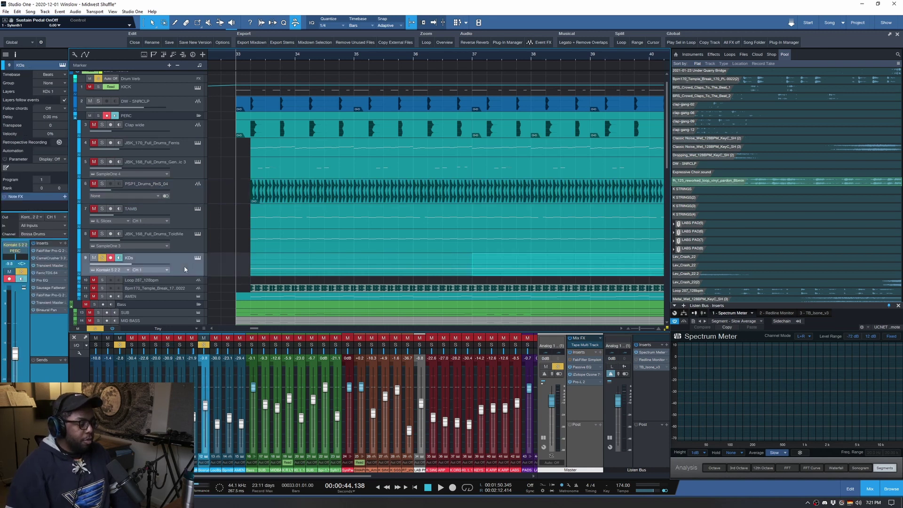
{"action": "key", "text": "space"}
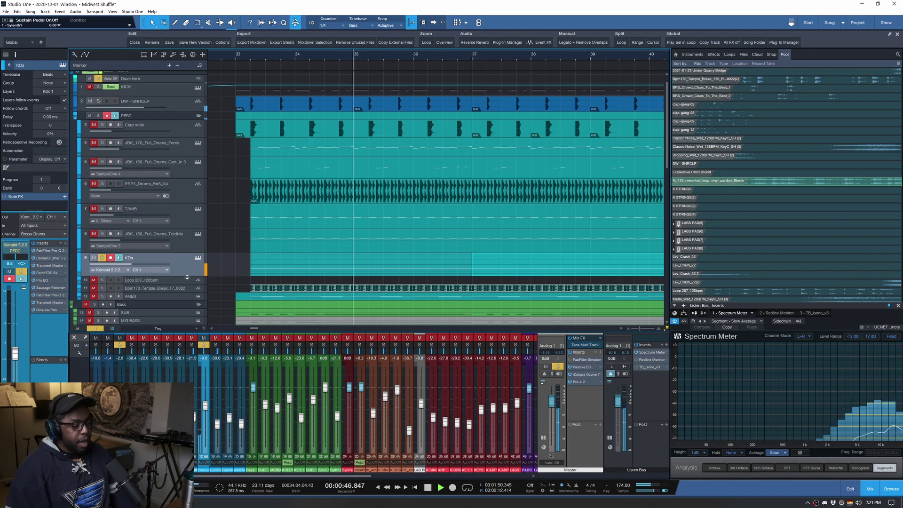
{"action": "left_click_drag", "start_coordinate": [188, 277], "coordinate": [188, 285]}
{"action": "key", "text": "space"}
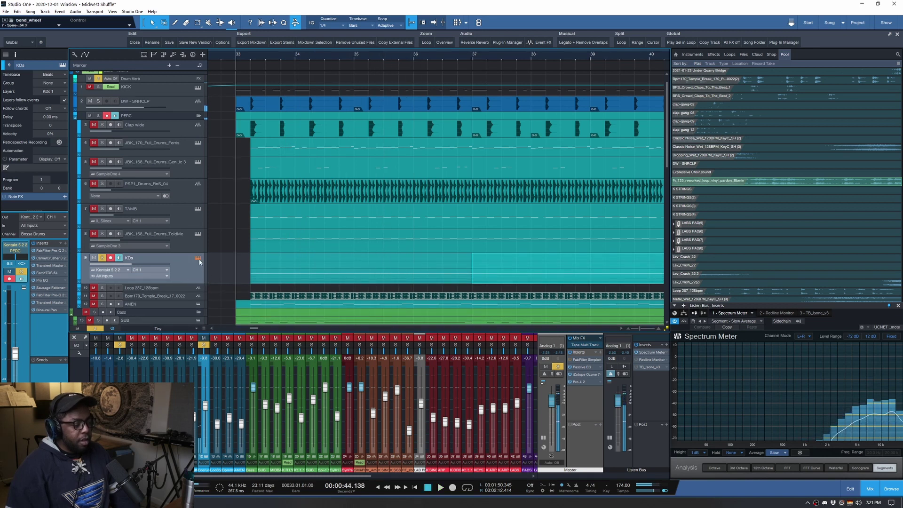
{"action": "left_click", "coordinate": [198, 259]}
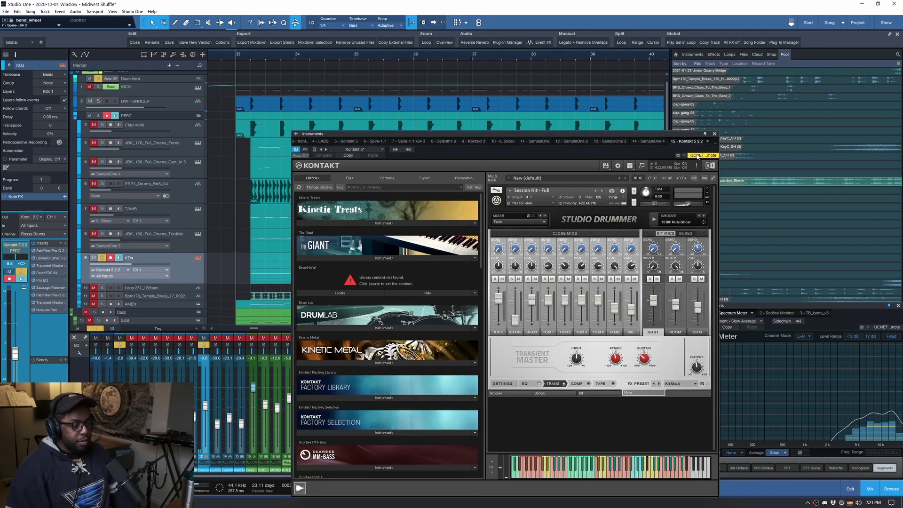
{"action": "left_click", "coordinate": [715, 135]}
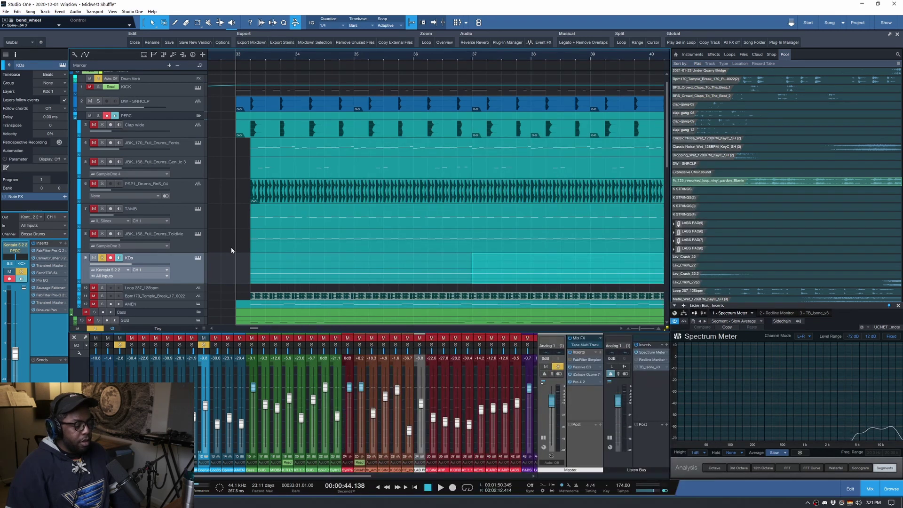
{"action": "scroll", "coordinate": [226, 252], "scroll_direction": "down", "scroll_amount": 4}
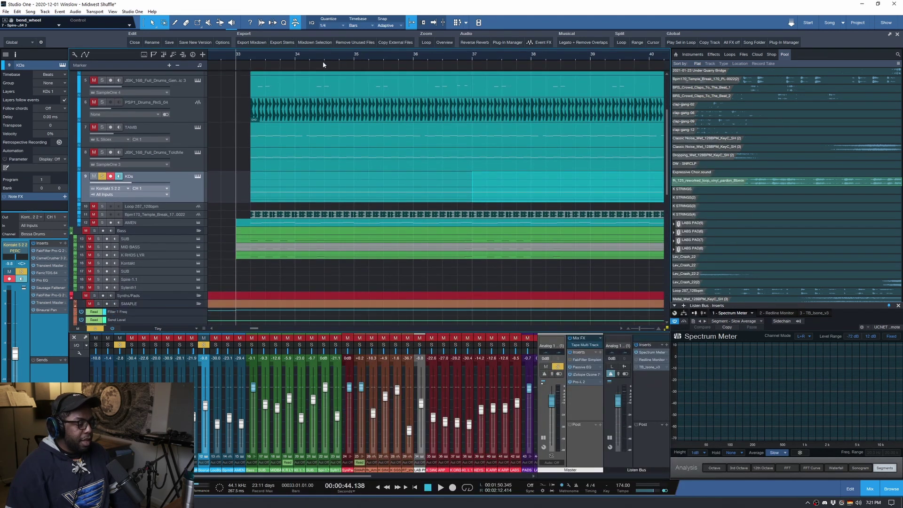
Step: Make the Loop 287_128bpm track row taller and solo it
{"action": "scroll", "coordinate": [322, 61], "scroll_direction": "down", "scroll_amount": 6}
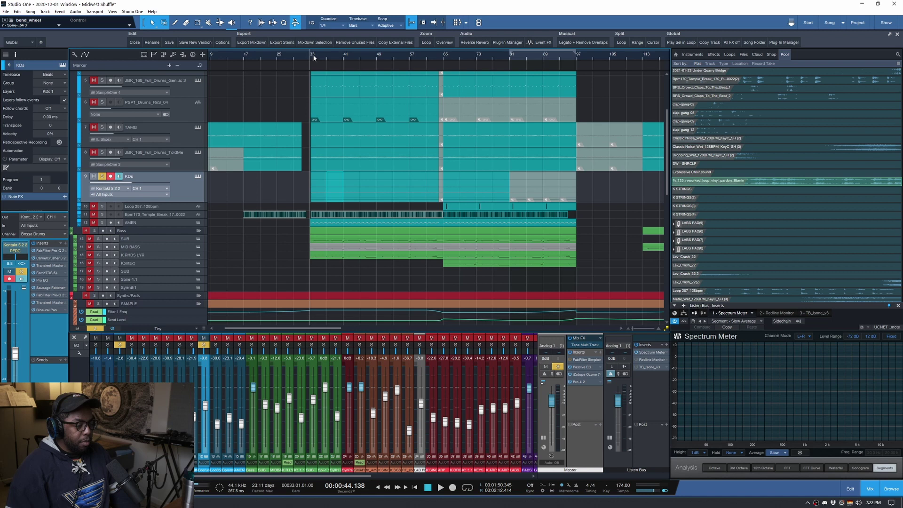
{"action": "scroll", "coordinate": [313, 58], "scroll_direction": "up", "scroll_amount": 2}
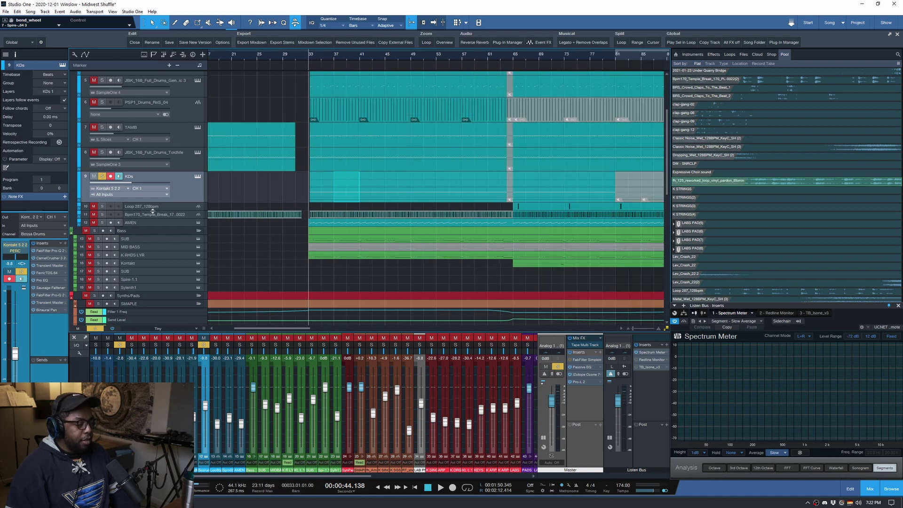
{"action": "left_click_drag", "start_coordinate": [153, 211], "coordinate": [145, 229]}
{"action": "left_click", "coordinate": [102, 207]}
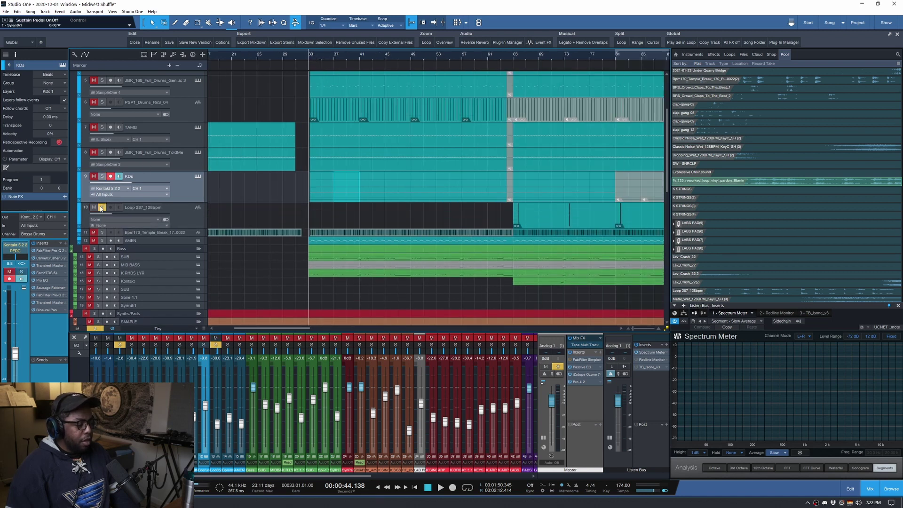
Step: Audition the soloed loop from bar 65, then stop playback back at bar 65
{"action": "left_click", "coordinate": [515, 55]}
{"action": "scroll", "coordinate": [515, 55], "scroll_direction": "up", "scroll_amount": 5}
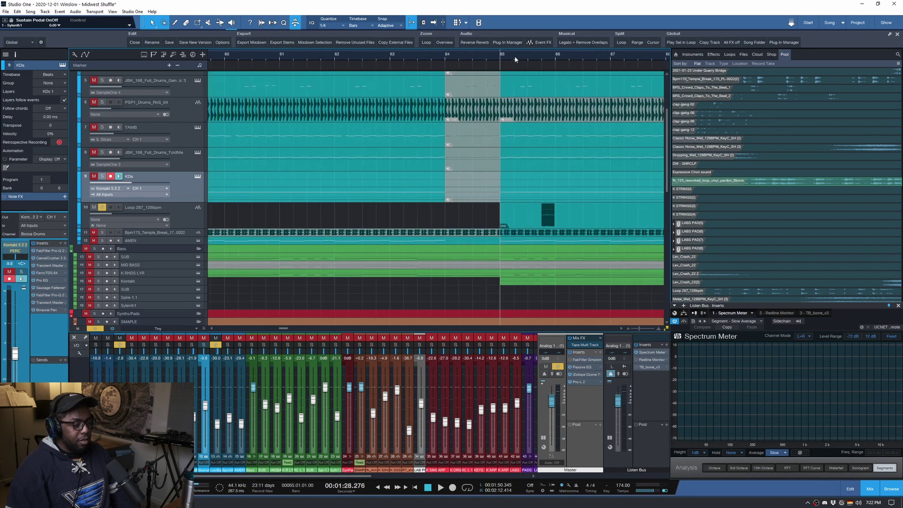
{"action": "key", "text": "space"}
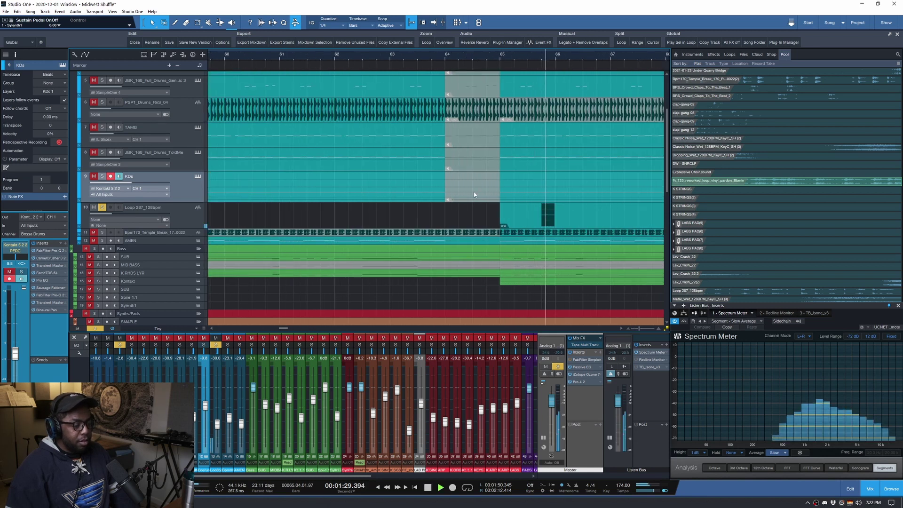
{"action": "left_click", "coordinate": [501, 56]}
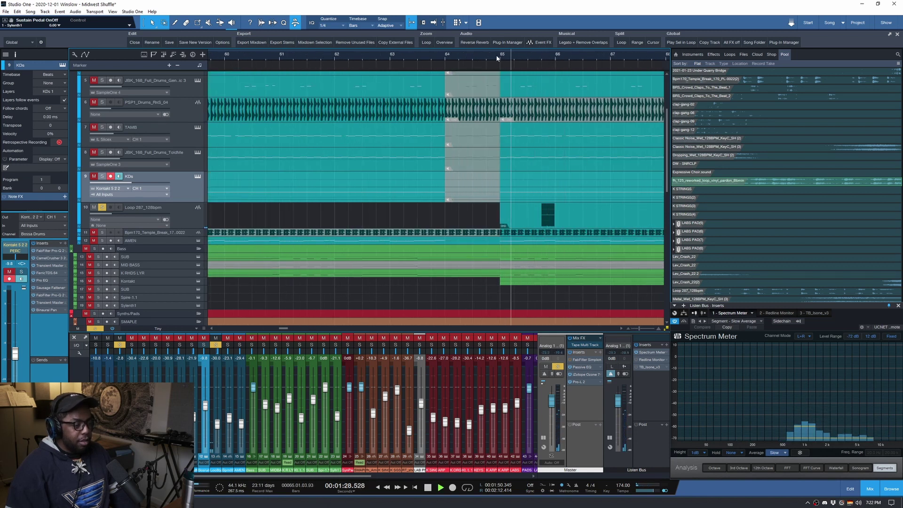
{"action": "scroll", "coordinate": [500, 56], "scroll_direction": "down", "scroll_amount": 5}
{"action": "scroll", "coordinate": [232, 58], "scroll_direction": "up", "scroll_amount": 2}
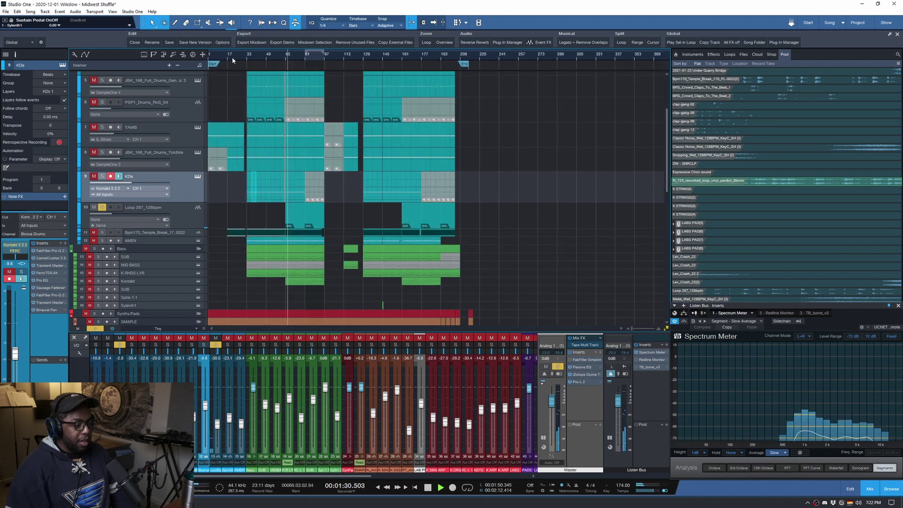
{"action": "scroll", "coordinate": [232, 57], "scroll_direction": "up", "scroll_amount": 2}
{"action": "key", "text": "space"}
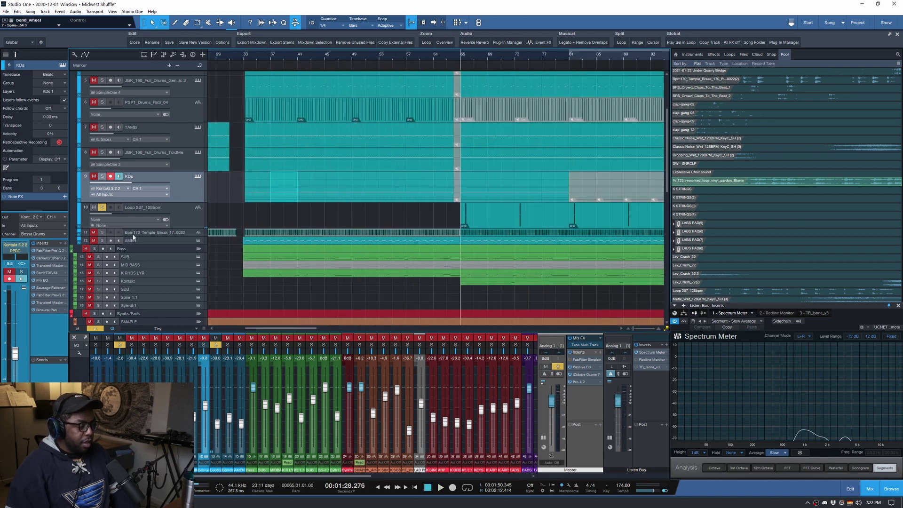
Step: Move the solo to the Temple Break loop track and audition it from bar 65
{"action": "left_click", "coordinate": [102, 233]}
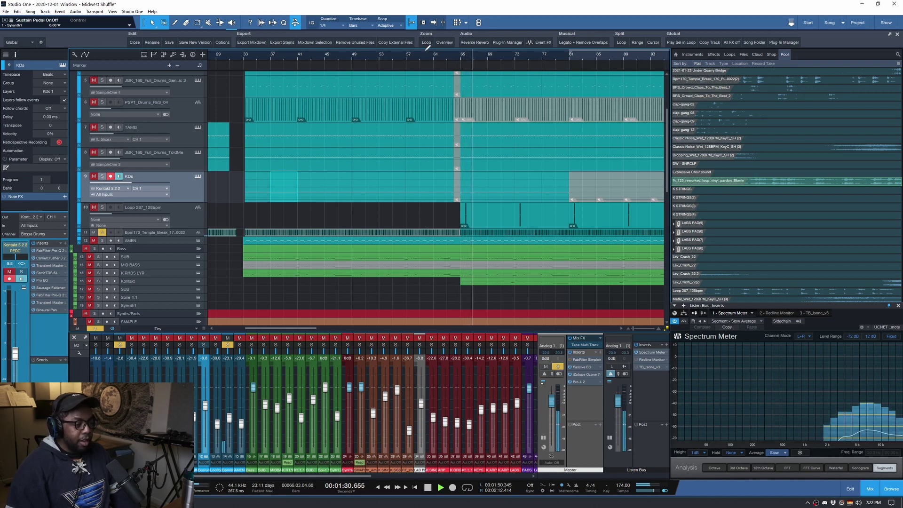
{"action": "scroll", "coordinate": [367, 59], "scroll_direction": "down", "scroll_amount": 3}
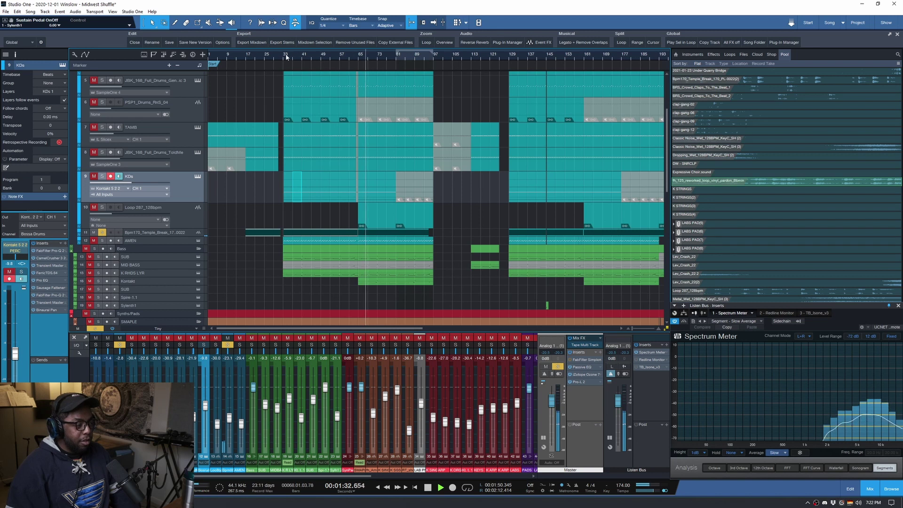
{"action": "scroll", "coordinate": [293, 58], "scroll_direction": "up", "scroll_amount": 1}
{"action": "key", "text": "space"}
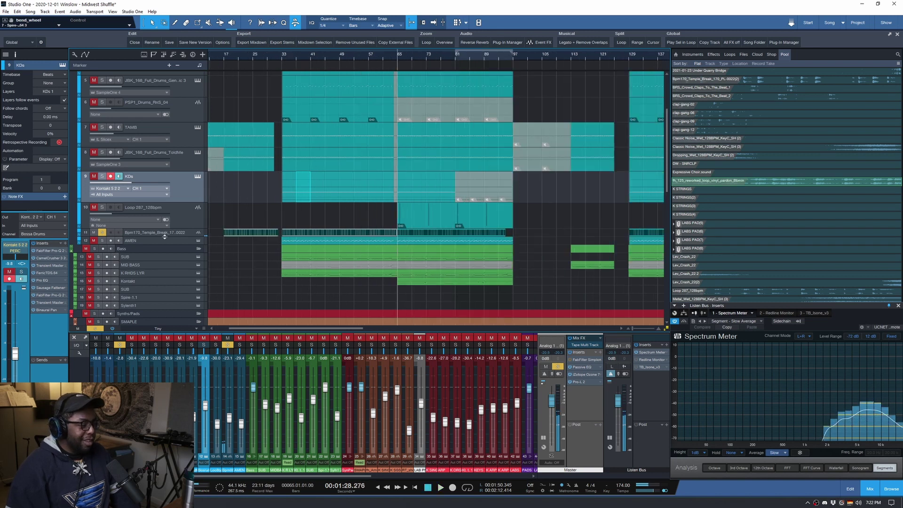
{"action": "left_click", "coordinate": [102, 242]}
{"action": "key", "text": "space"}
{"action": "left_click_drag", "start_coordinate": [138, 248], "coordinate": [140, 256]}
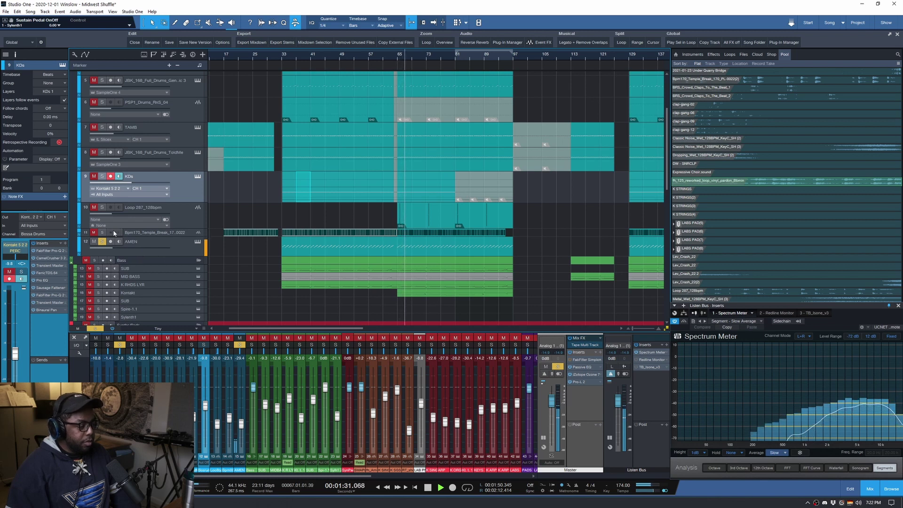
{"action": "key", "text": "space"}
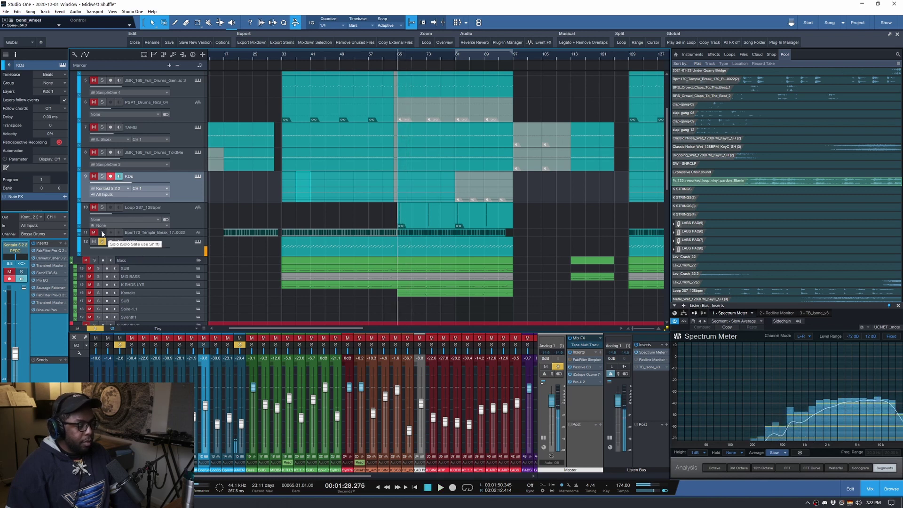
{"action": "left_click", "coordinate": [102, 232]}
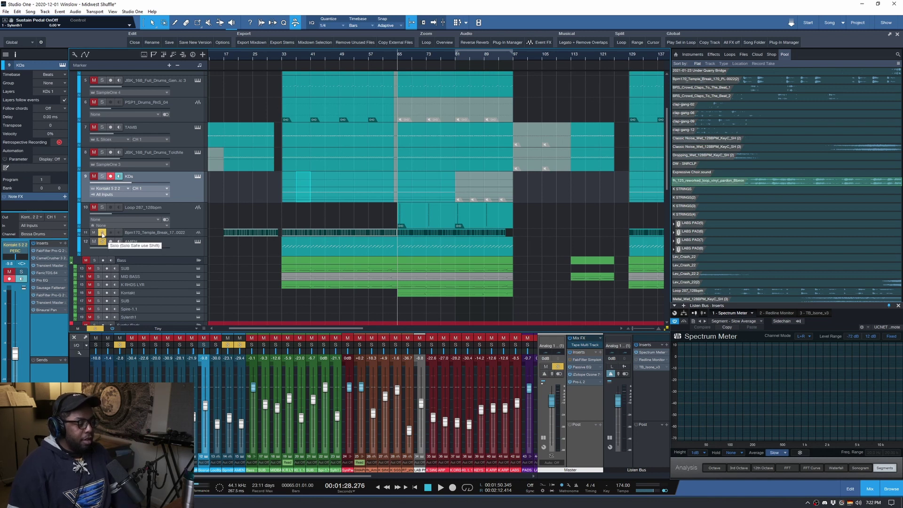
{"action": "left_click", "coordinate": [102, 242]}
{"action": "key", "text": "space"}
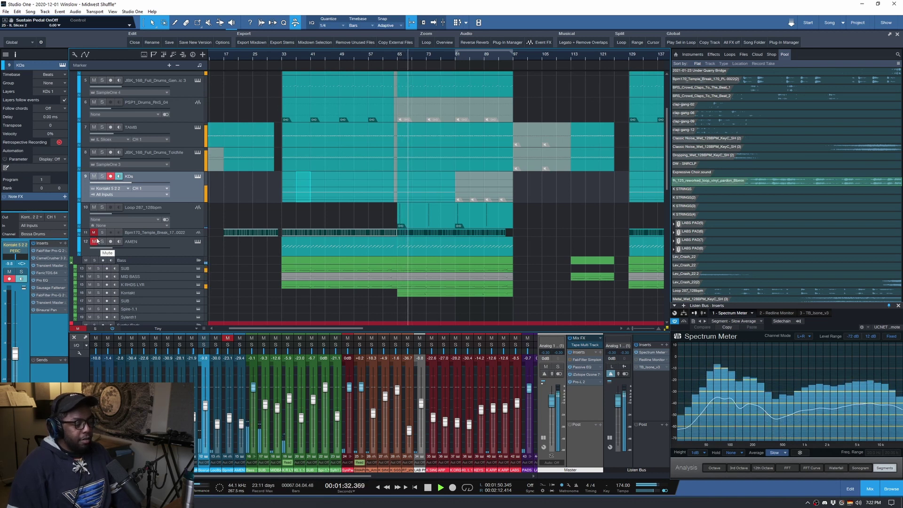
{"action": "left_click", "coordinate": [102, 232]}
{"action": "left_click", "coordinate": [102, 232]}
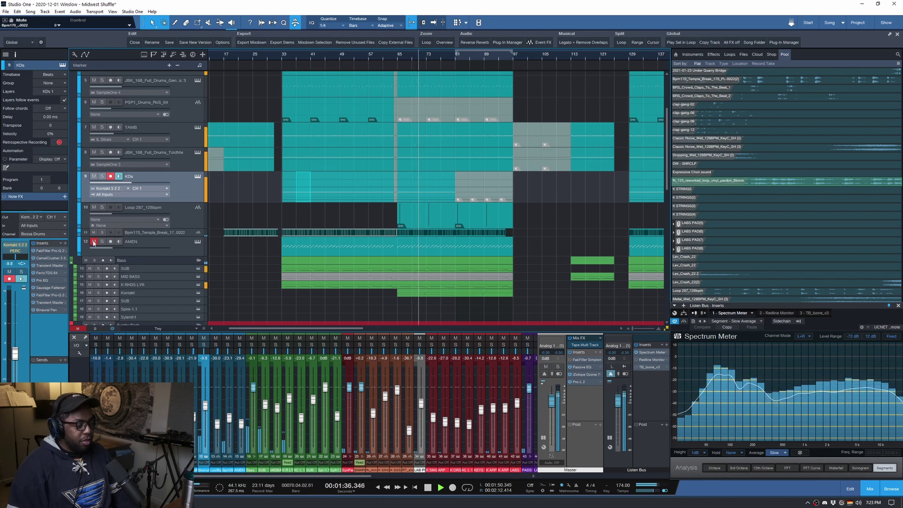
{"action": "left_click", "coordinate": [94, 241]}
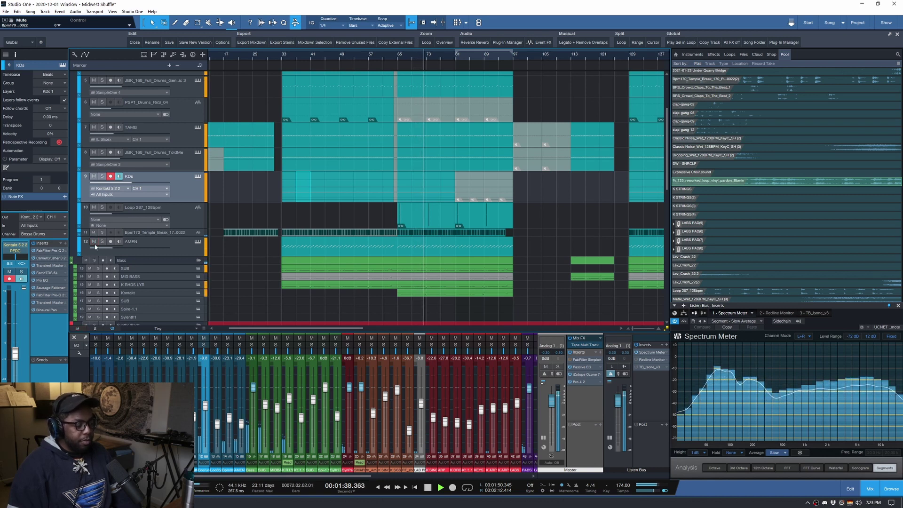
{"action": "key", "text": "space"}
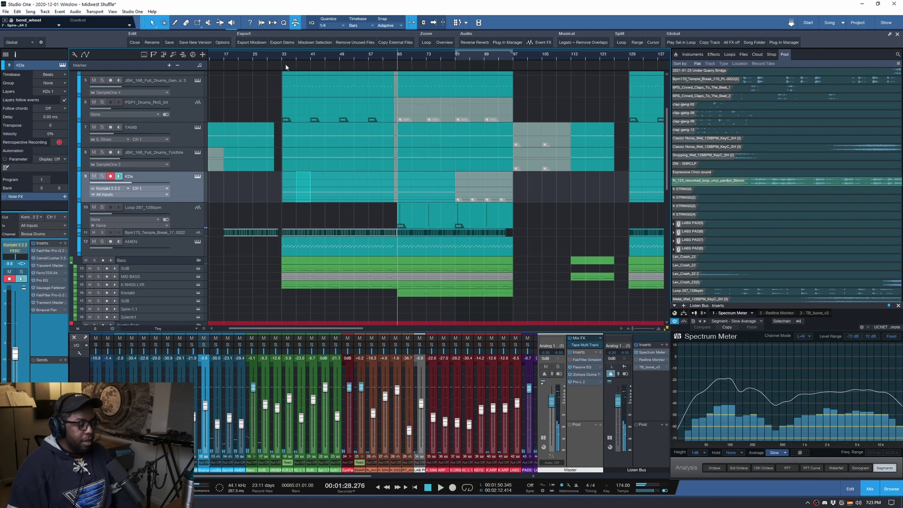
{"action": "scroll", "coordinate": [282, 60], "scroll_direction": "up", "scroll_amount": 3}
{"action": "scroll", "coordinate": [283, 60], "scroll_direction": "down", "scroll_amount": 4}
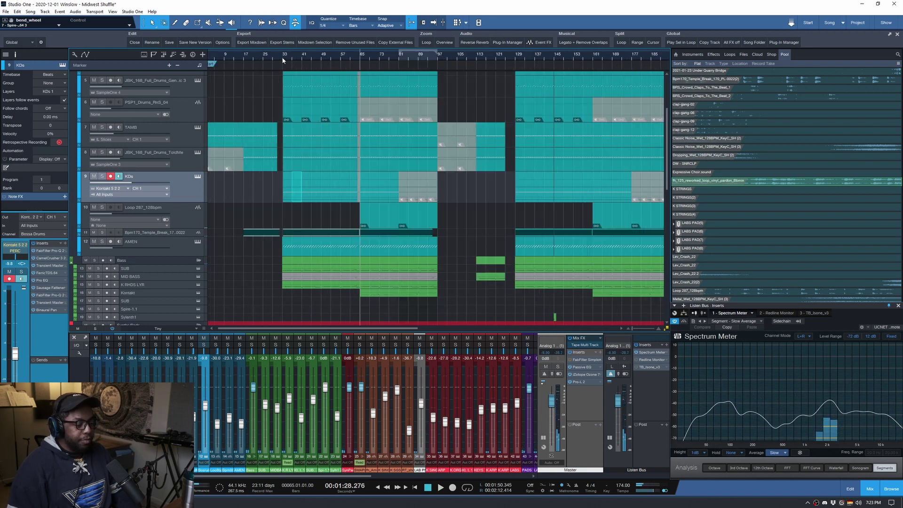
{"action": "scroll", "coordinate": [283, 60], "scroll_direction": "down", "scroll_amount": 2}
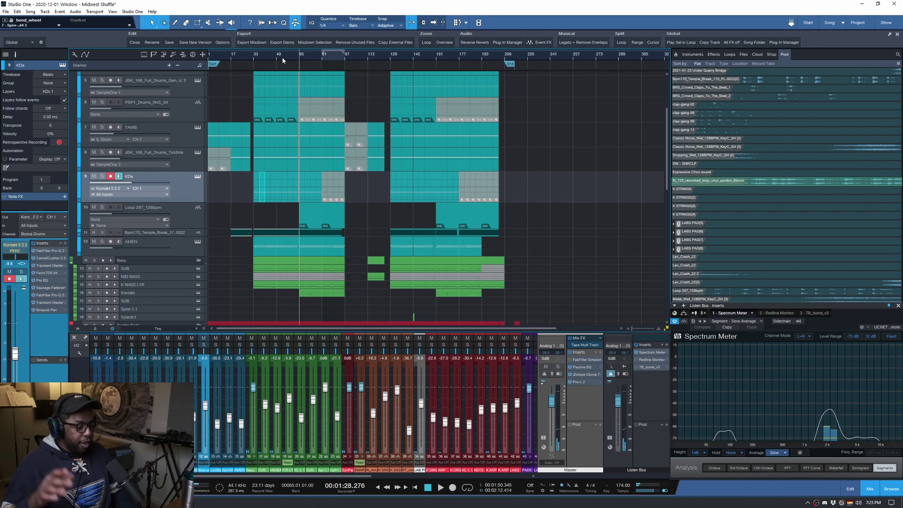
{"action": "scroll", "coordinate": [253, 57], "scroll_direction": "up", "scroll_amount": 3}
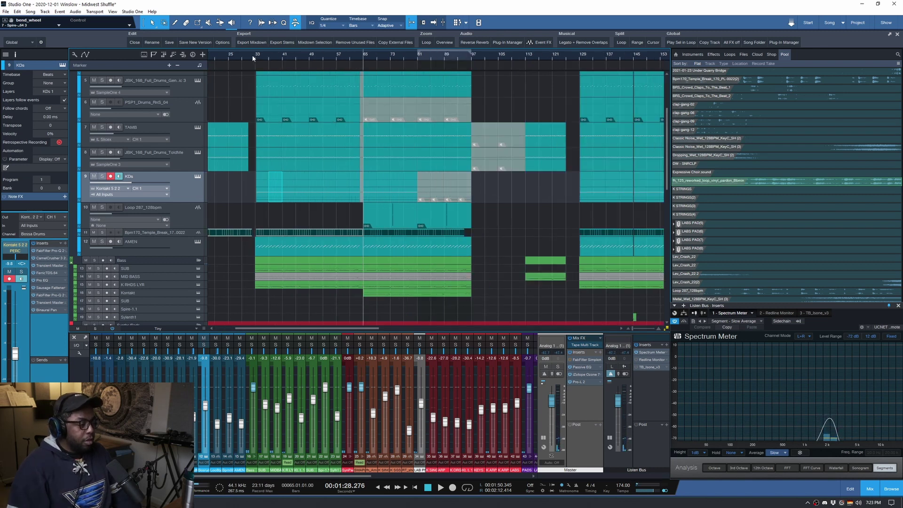
Step: Make the Bass folder row taller and solo the Drums folder
{"action": "scroll", "coordinate": [239, 165], "scroll_direction": "down", "scroll_amount": 3}
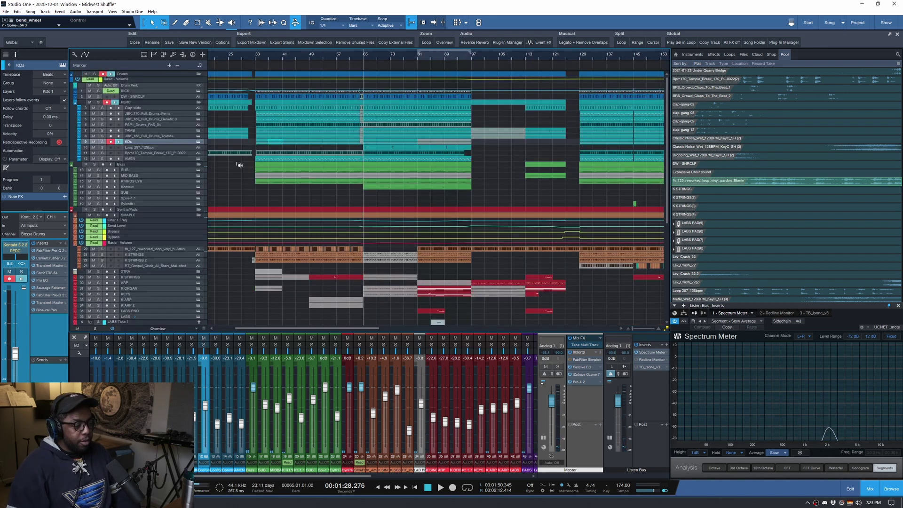
{"action": "left_click_drag", "start_coordinate": [183, 168], "coordinate": [181, 176]}
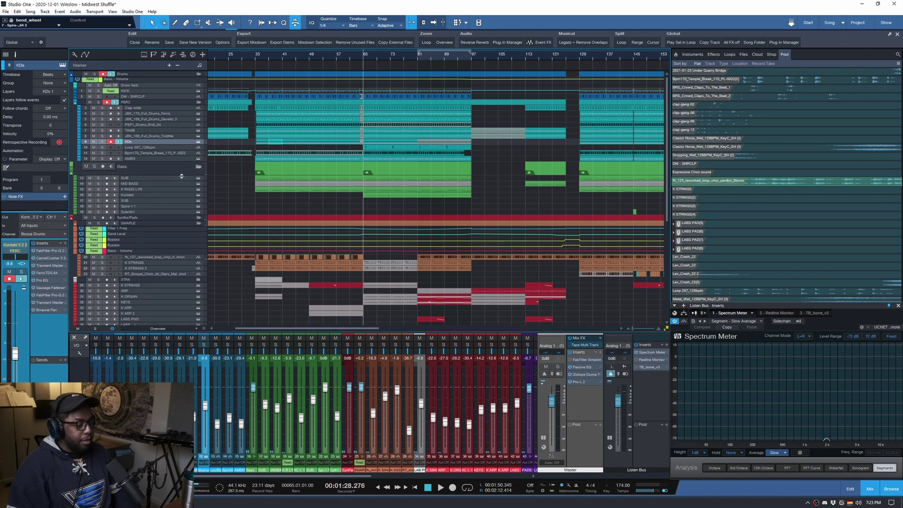
{"action": "left_click", "coordinate": [94, 75]}
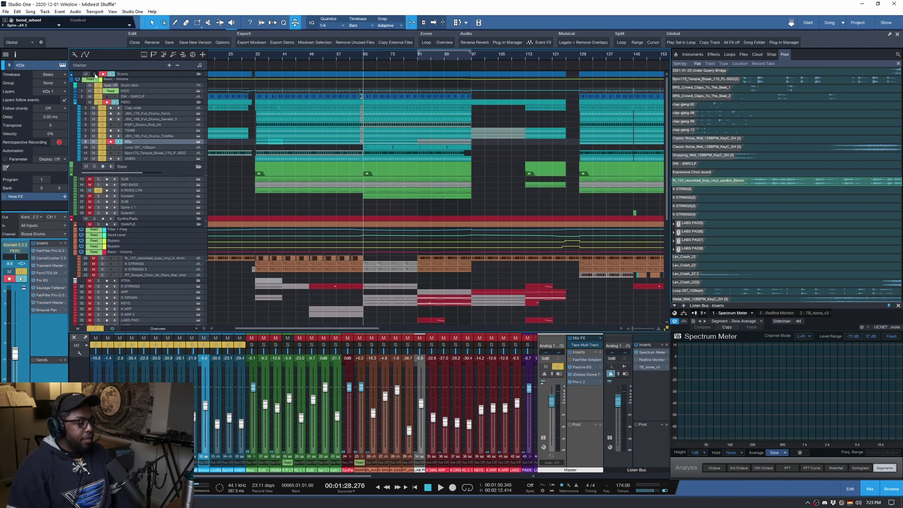
Step: Set the playback start to bar 33 and select the PERC folder track
{"action": "left_click", "coordinate": [255, 59]}
{"action": "scroll", "coordinate": [256, 60], "scroll_direction": "up", "scroll_amount": 3}
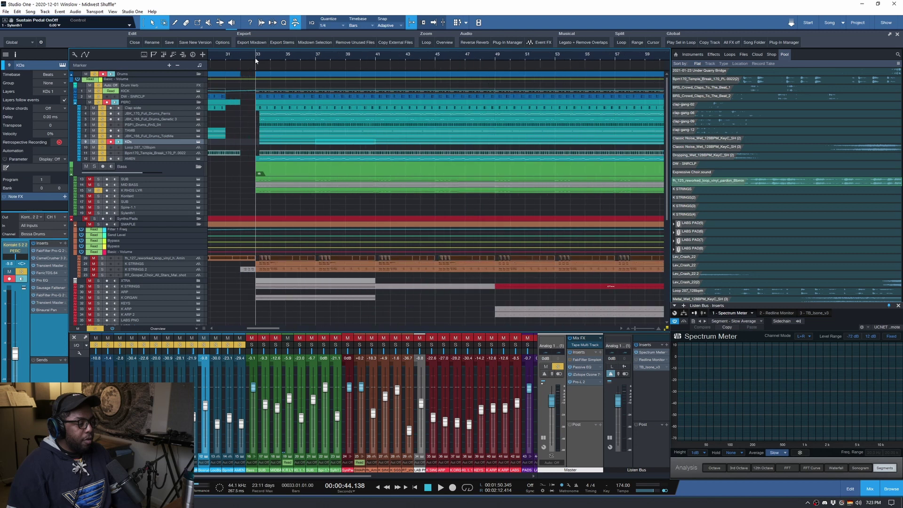
{"action": "scroll", "coordinate": [258, 91], "scroll_direction": "up", "scroll_amount": 4}
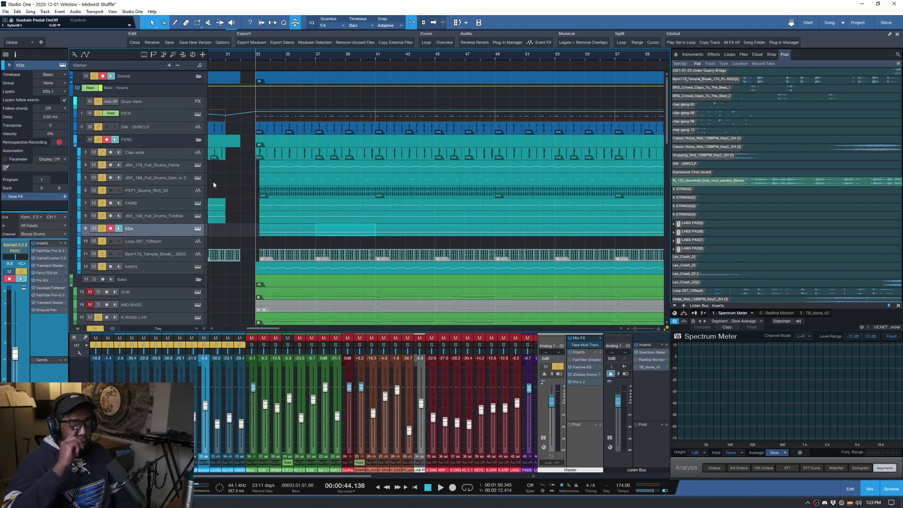
{"action": "left_click", "coordinate": [145, 144]}
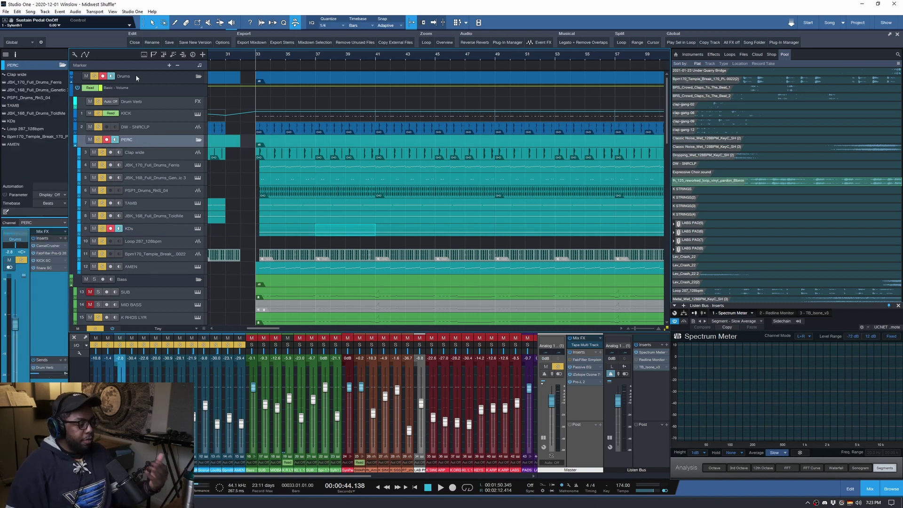
{"action": "double_click", "coordinate": [48, 245]}
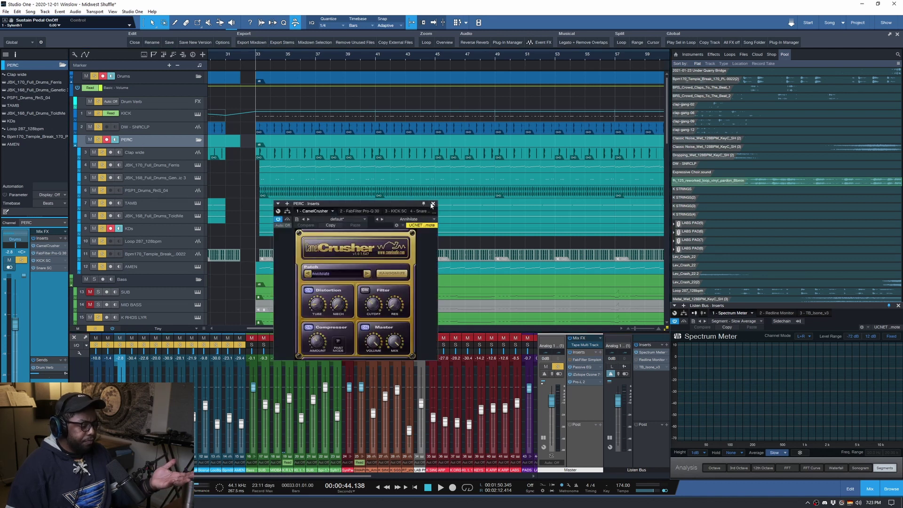
{"action": "left_click", "coordinate": [432, 204]}
{"action": "double_click", "coordinate": [54, 253]}
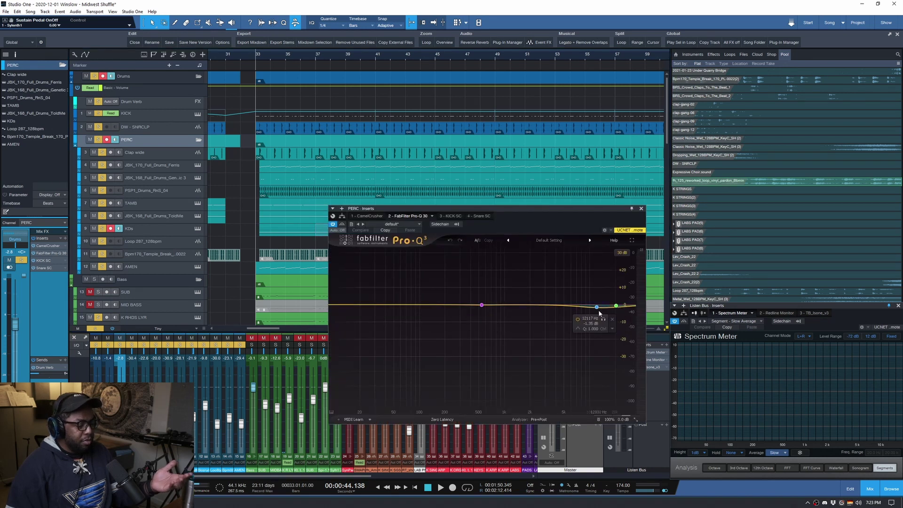
{"action": "left_click", "coordinate": [641, 208]}
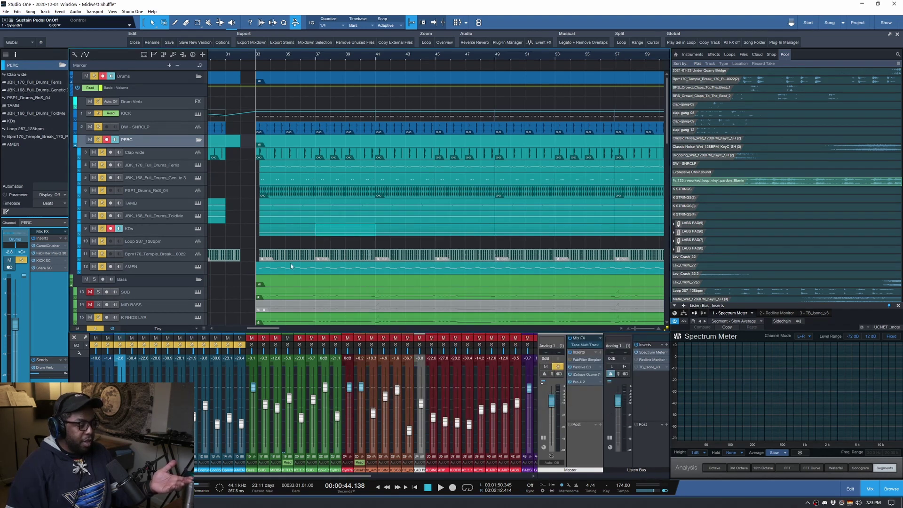
{"action": "key", "text": "Down"}
{"action": "key", "text": "Down"}
{"action": "key", "text": "Down"}
{"action": "key", "text": "Down"}
{"action": "key", "text": "Down"}
{"action": "key", "text": "Down"}
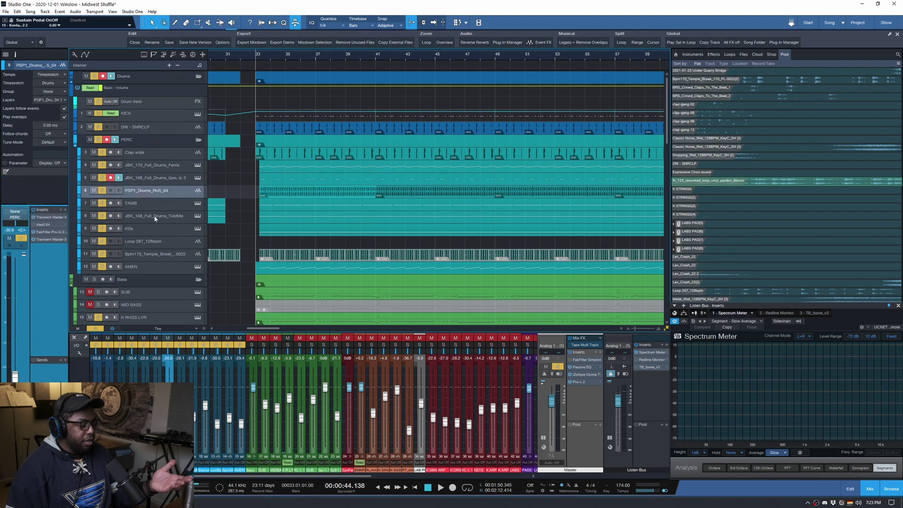
{"action": "left_click", "coordinate": [159, 241]}
{"action": "key", "text": "Down"}
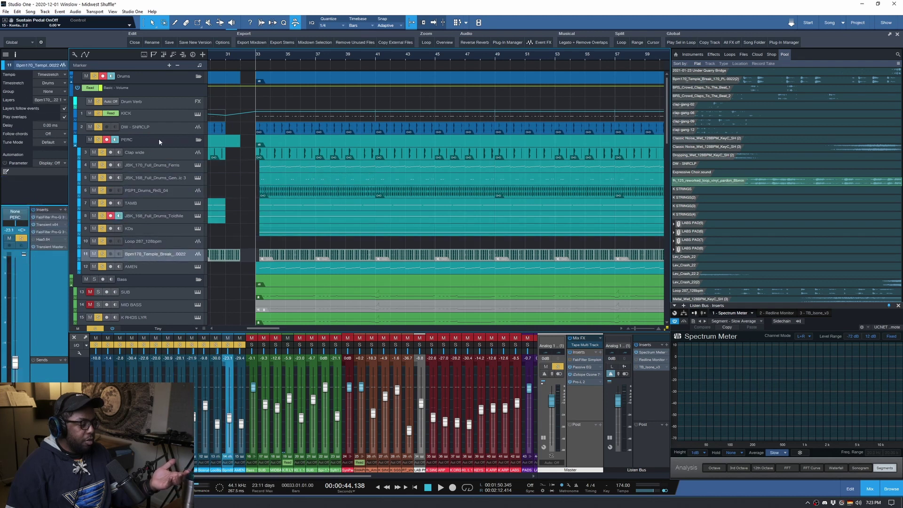
{"action": "left_click", "coordinate": [159, 139]}
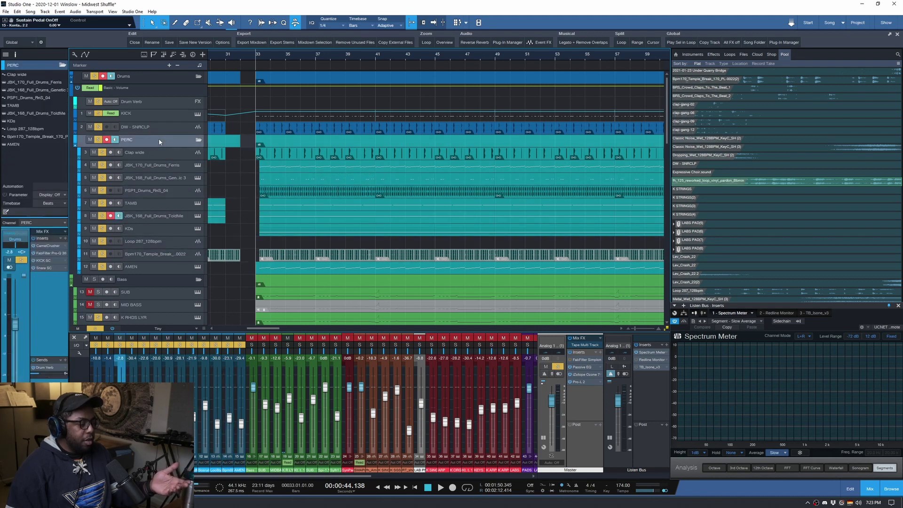
Step: Check PERC's KICK SC sidechain compressor, then play the drums from bar 33
{"action": "left_click", "coordinate": [49, 261]}
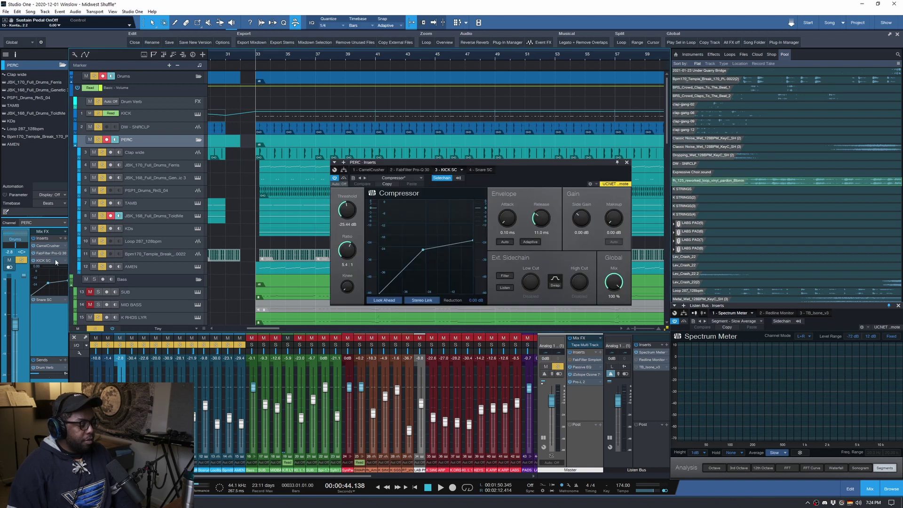
{"action": "left_click", "coordinate": [627, 163]}
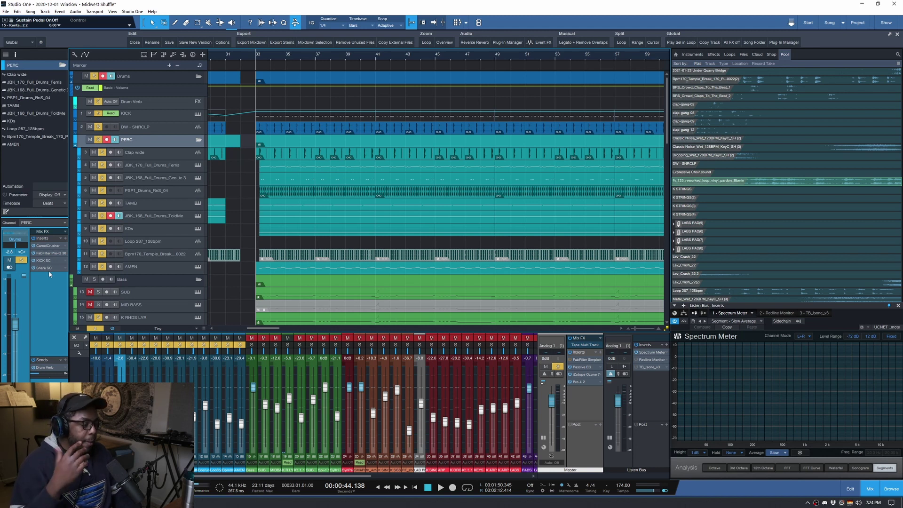
{"action": "key", "text": "space"}
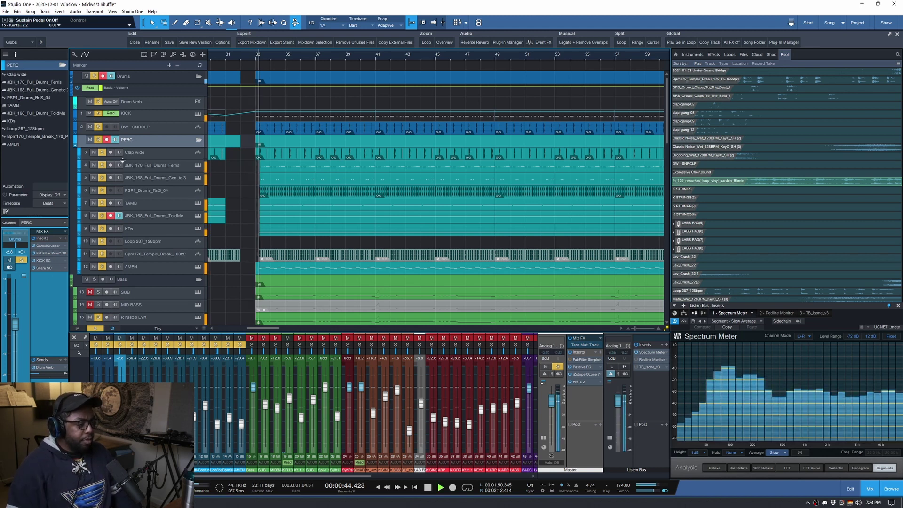
{"action": "key", "text": "space"}
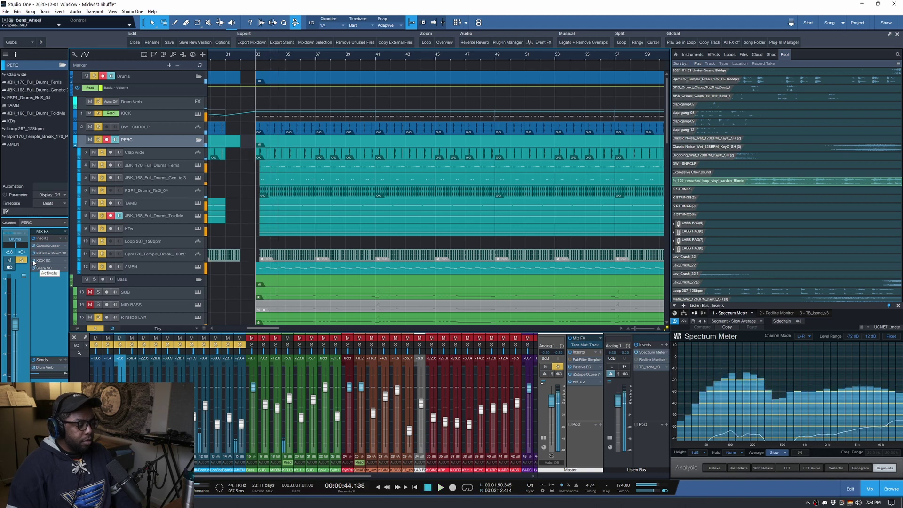
{"action": "key", "text": "space"}
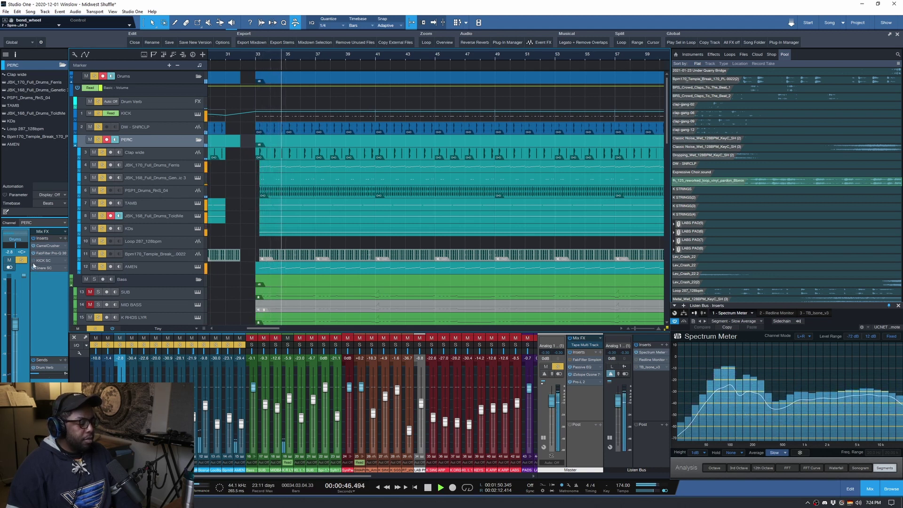
Step: Review the KICK SC and Snare SC compressors during playback, then select the Drums folder
{"action": "left_click", "coordinate": [42, 260]}
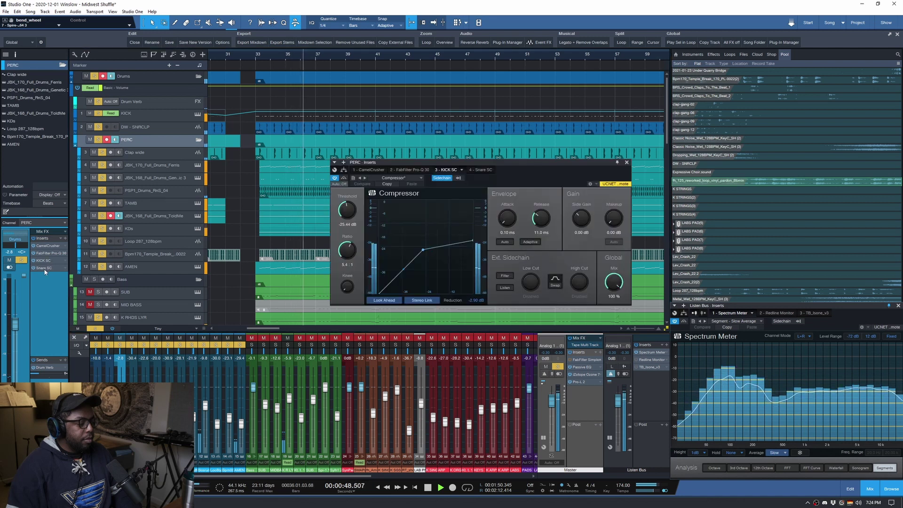
{"action": "left_click", "coordinate": [45, 268]}
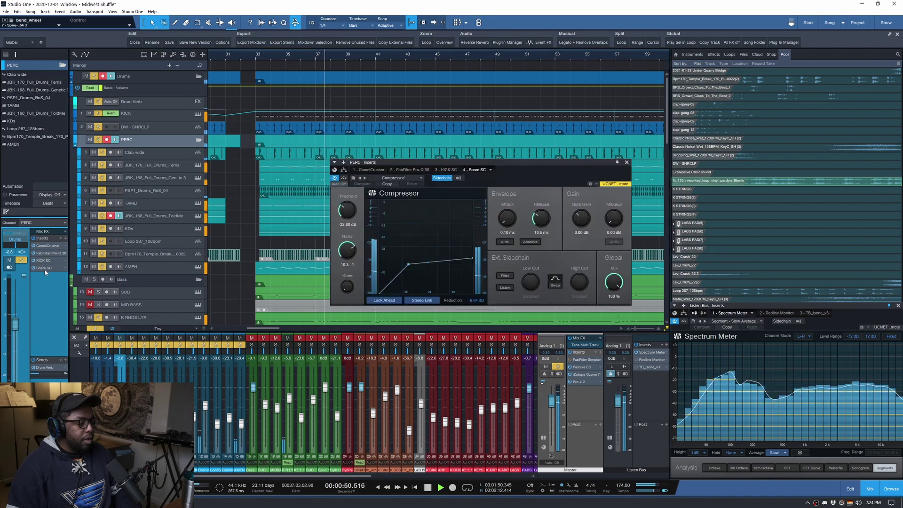
{"action": "key", "text": "space"}
{"action": "key", "text": "Escape"}
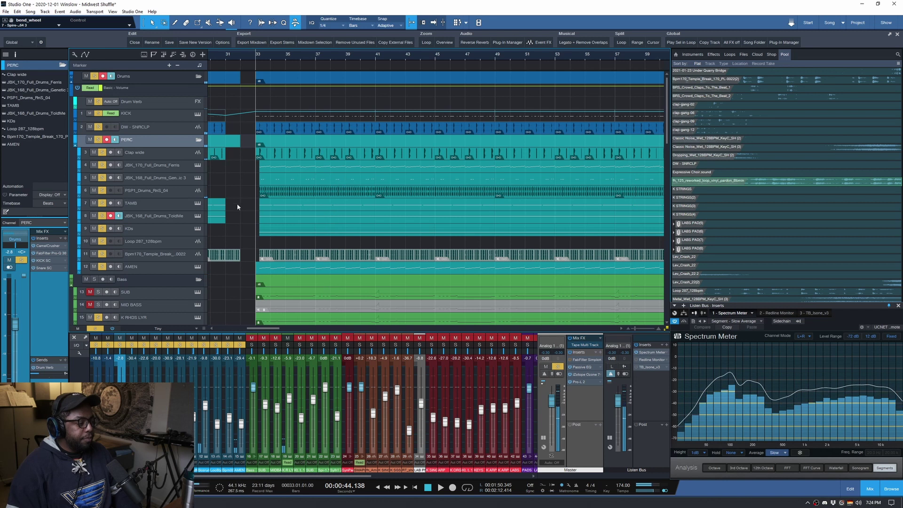
{"action": "scroll", "coordinate": [233, 182], "scroll_direction": "up", "scroll_amount": 2}
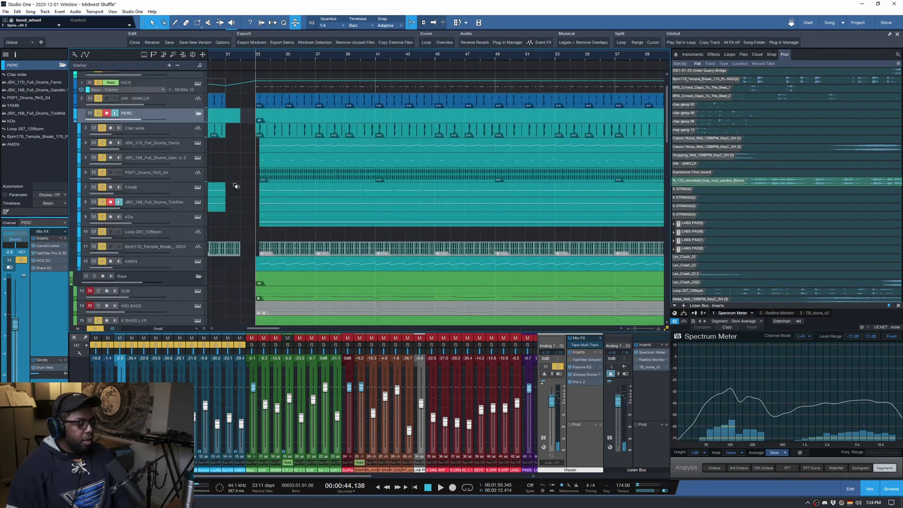
{"action": "scroll", "coordinate": [236, 186], "scroll_direction": "down", "scroll_amount": 2}
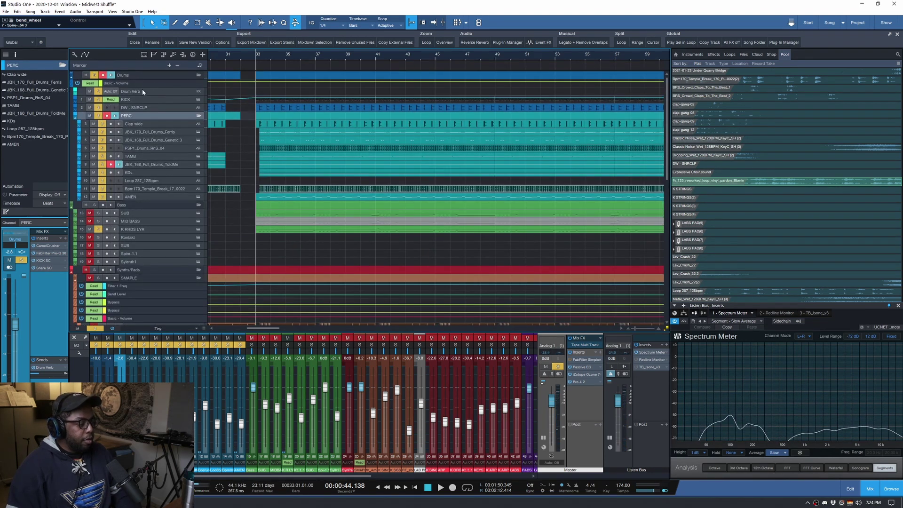
{"action": "left_click", "coordinate": [141, 75]}
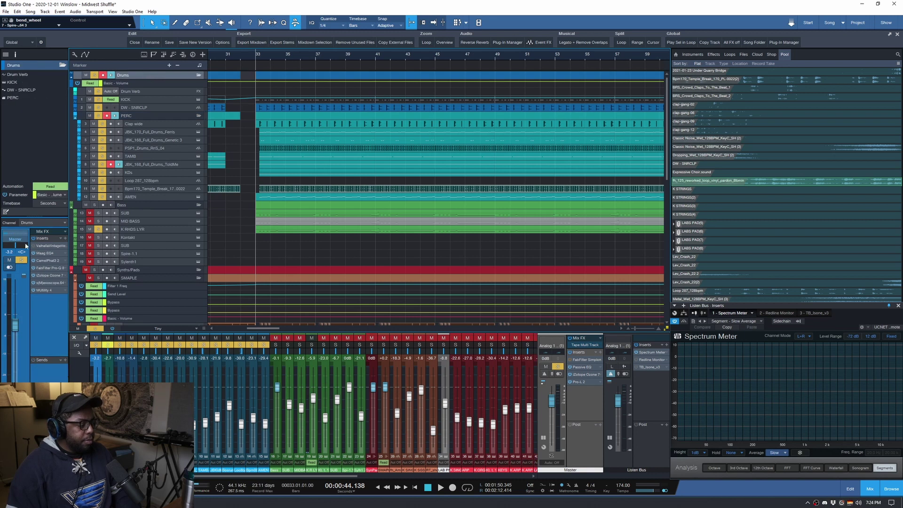
Step: Step through the Drums bus Maag EQ4, CamelPhat3 and FabFilter Pro-Q 3, comparing Drum Verb's EQ
{"action": "left_click", "coordinate": [47, 254]}
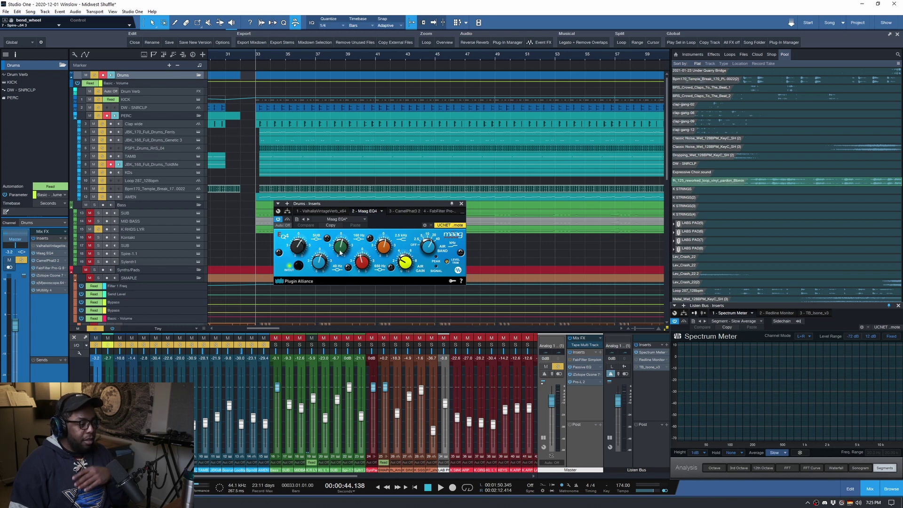
{"action": "left_click", "coordinate": [49, 261]}
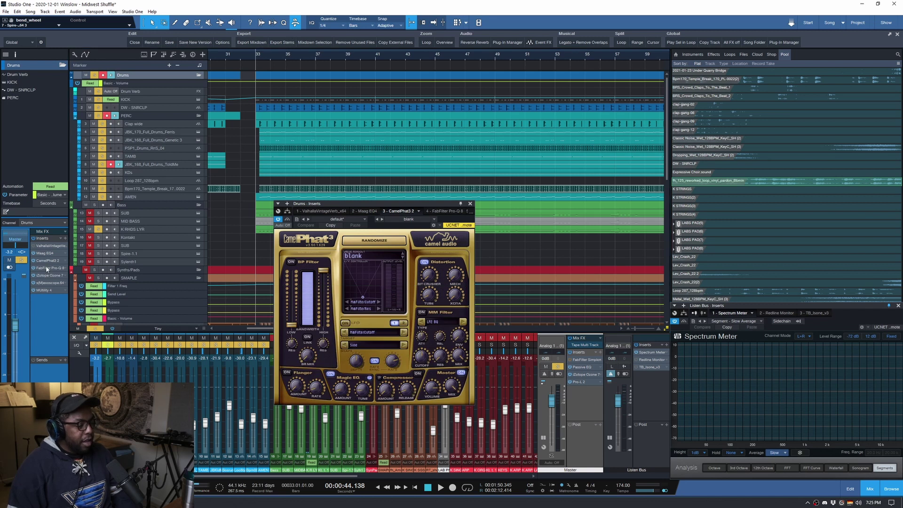
{"action": "left_click", "coordinate": [46, 269]}
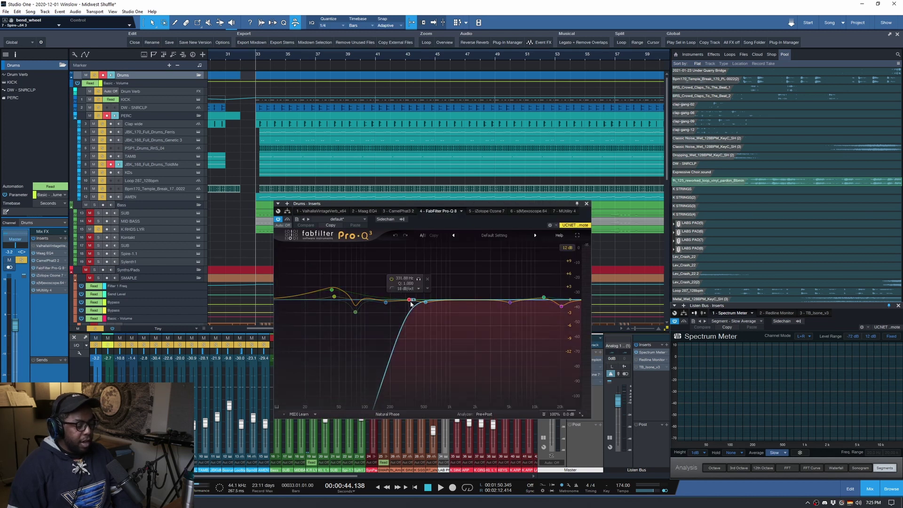
{"action": "mouse_move", "coordinate": [355, 312]}
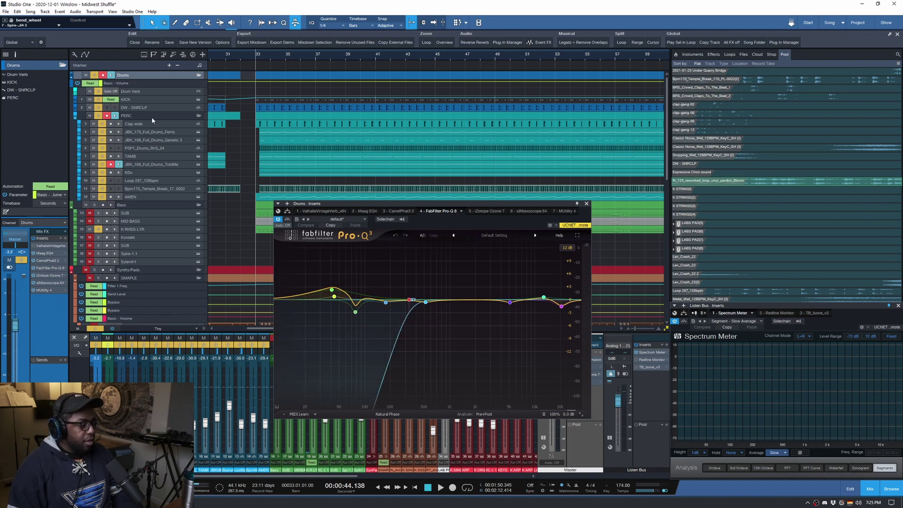
{"action": "left_click", "coordinate": [157, 92]}
{"action": "left_click", "coordinate": [155, 76]}
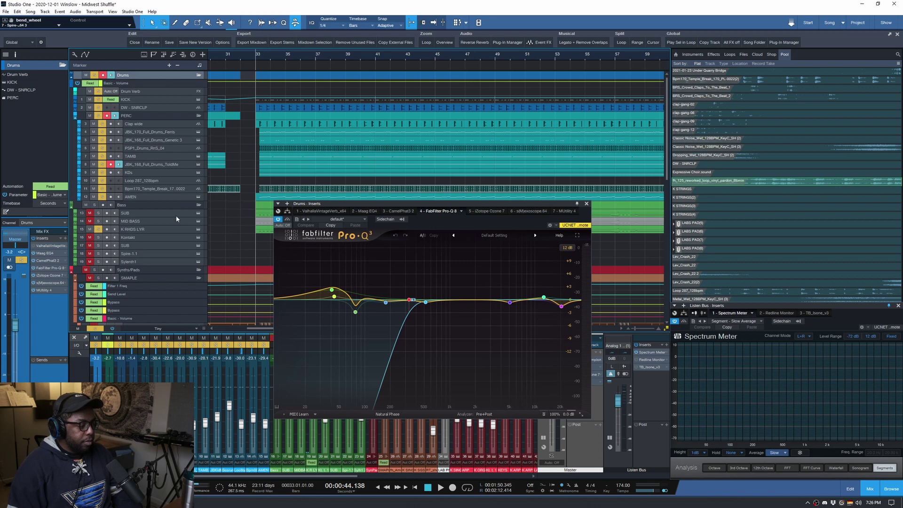
Step: Audition the Drums bus through its Ozone 7 maximizer
{"action": "left_click", "coordinate": [49, 275]}
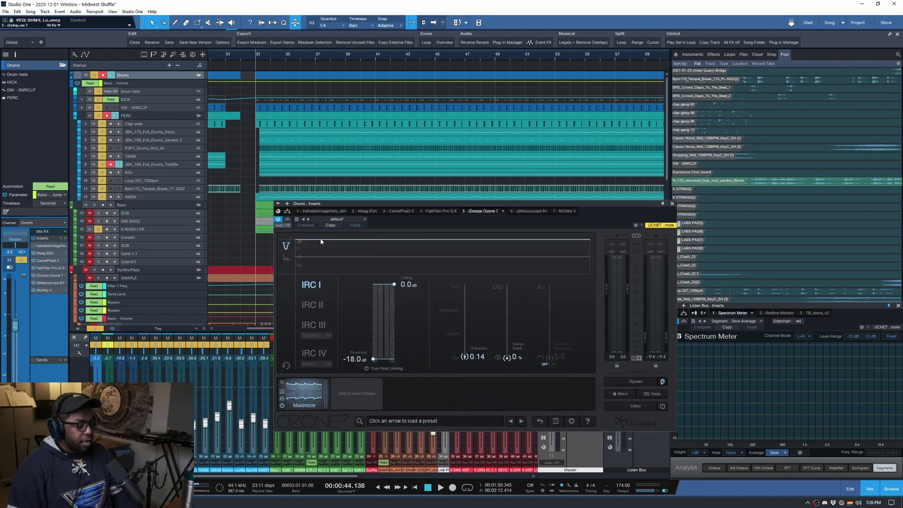
{"action": "key", "text": "space"}
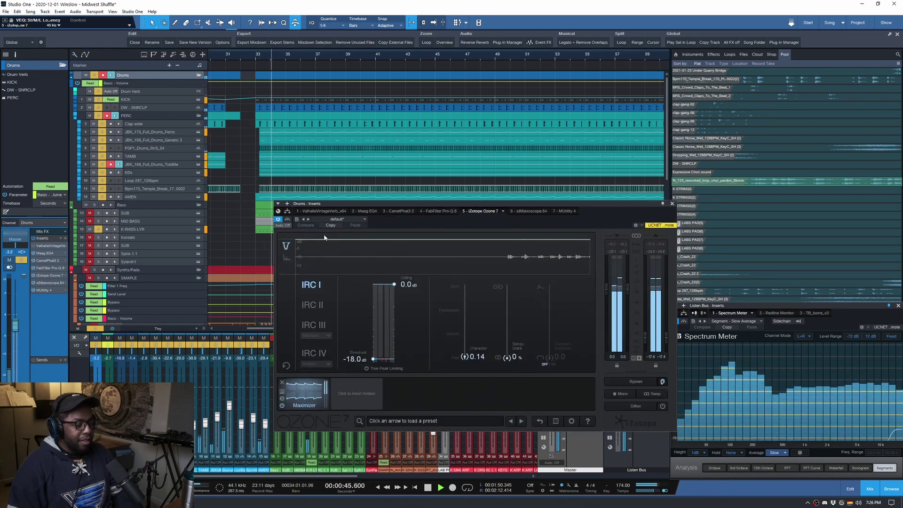
{"action": "key", "text": "space"}
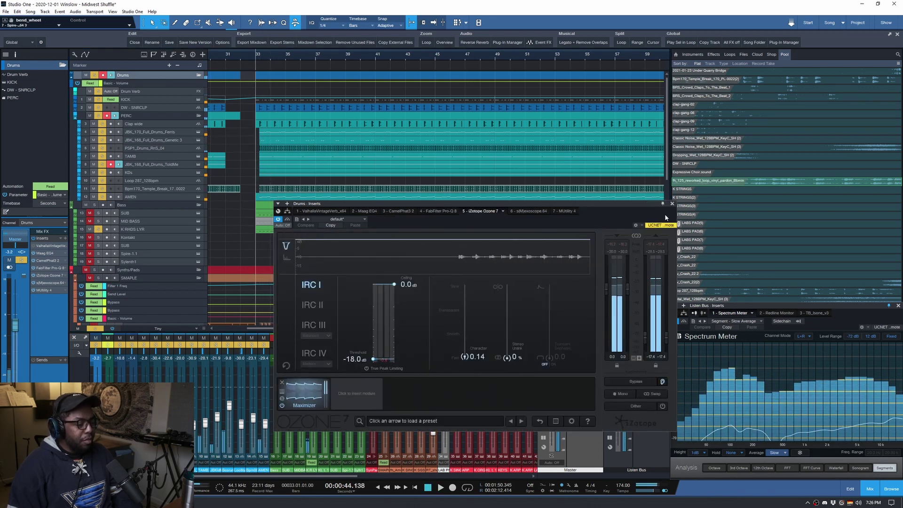
Step: Watch the s(M)exoscope with AMP raised to about 3.7, then close the inserts and stop
{"action": "left_click", "coordinate": [41, 284]}
{"action": "key", "text": "space"}
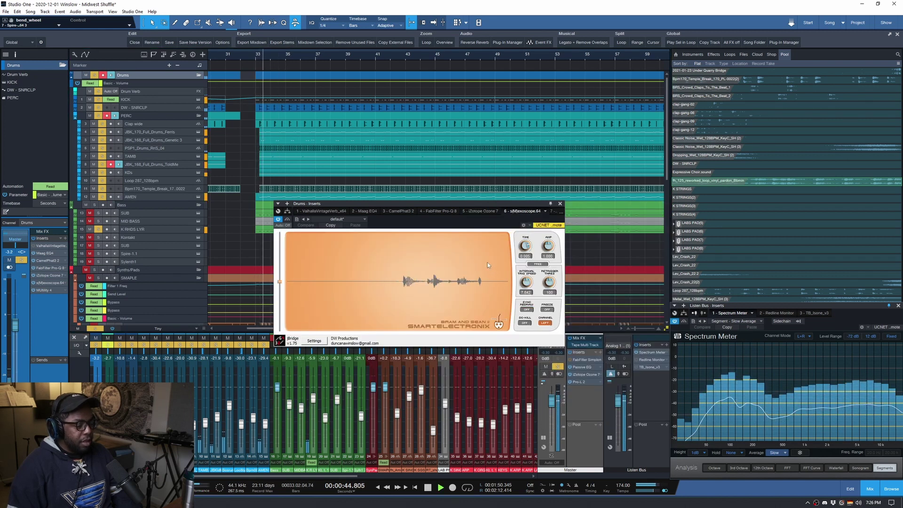
{"action": "left_click_drag", "start_coordinate": [547, 247], "coordinate": [548, 245]}
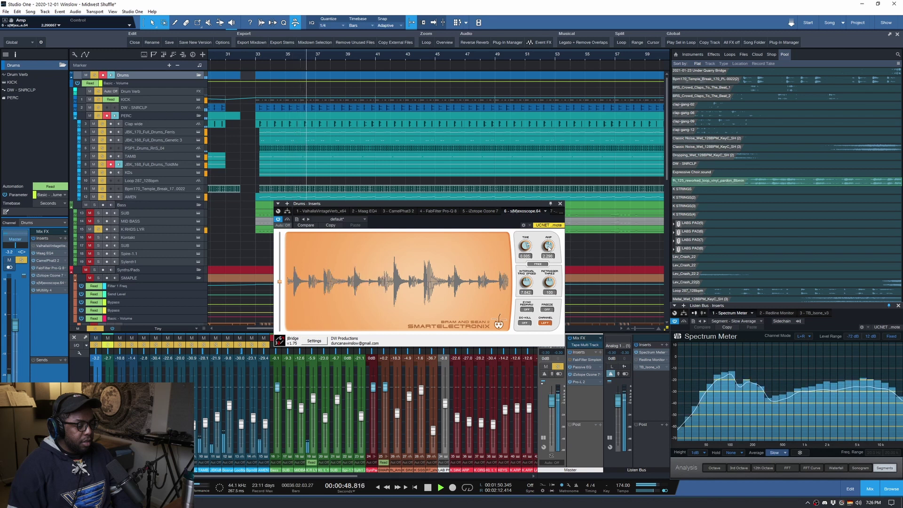
{"action": "left_click", "coordinate": [560, 203]}
{"action": "key", "text": "space"}
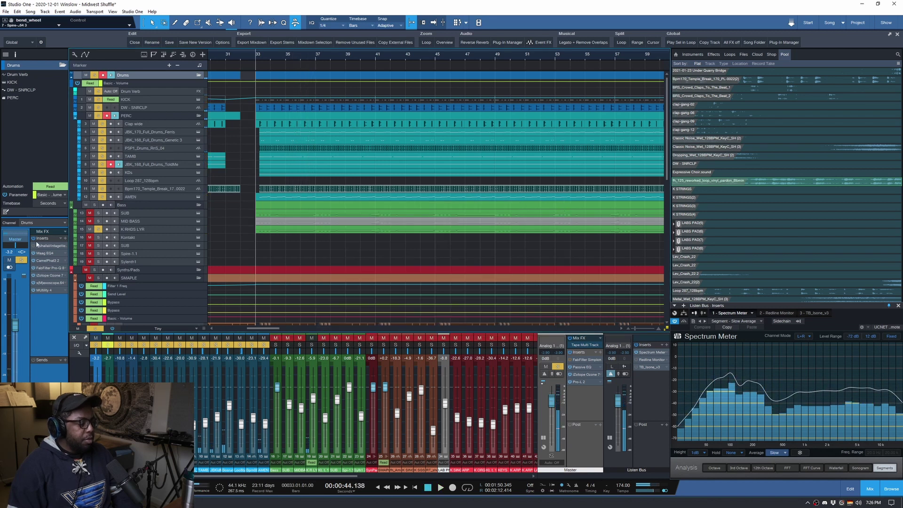
Step: Check the Drums bus MUtility plug-in and move the playhead to bar 94
{"action": "left_click", "coordinate": [52, 289]}
{"action": "left_click", "coordinate": [847, 248]}
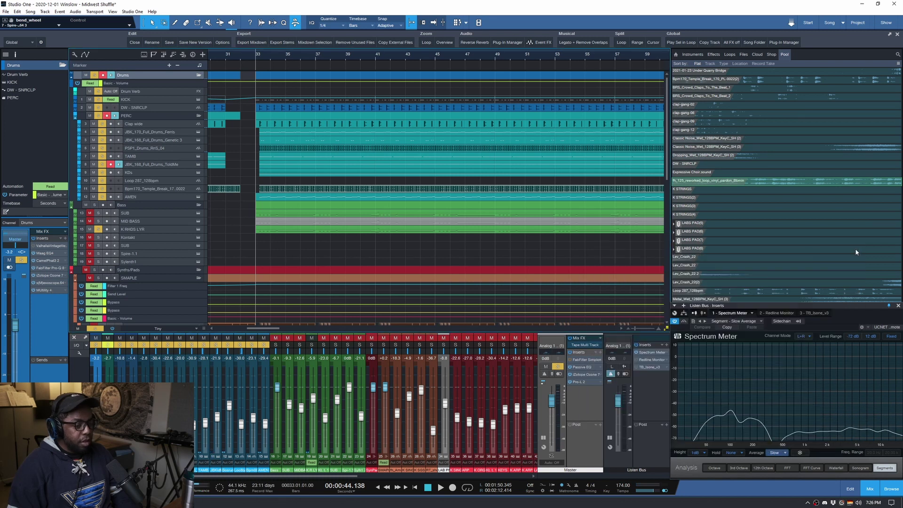
{"action": "scroll", "coordinate": [295, 56], "scroll_direction": "down", "scroll_amount": 5}
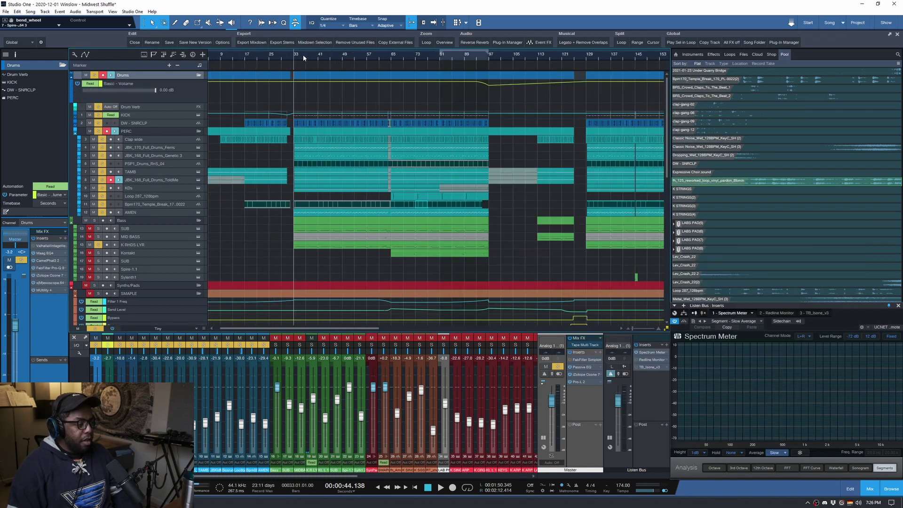
{"action": "scroll", "coordinate": [303, 54], "scroll_direction": "down", "scroll_amount": 3}
{"action": "scroll", "coordinate": [369, 52], "scroll_direction": "up", "scroll_amount": 3}
{"action": "left_click", "coordinate": [383, 53]}
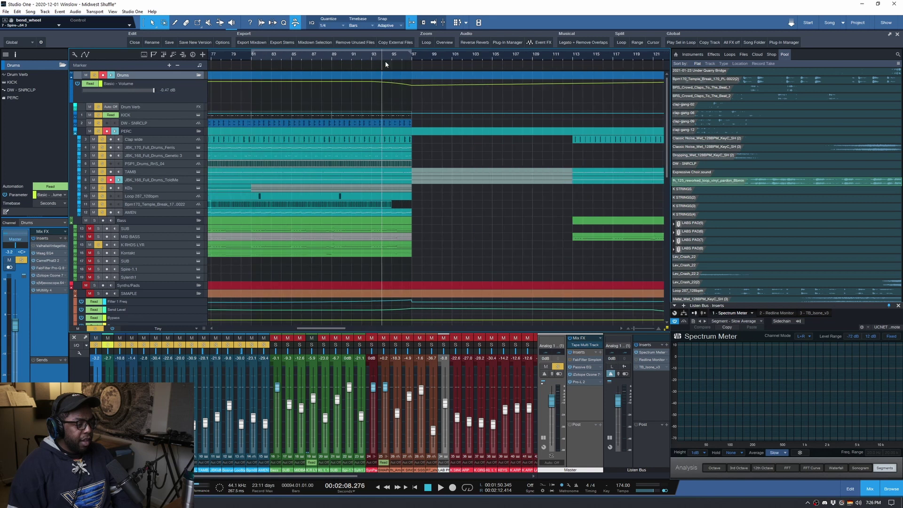
{"action": "scroll", "coordinate": [404, 55], "scroll_direction": "down", "scroll_amount": 2}
{"action": "scroll", "coordinate": [403, 55], "scroll_direction": "down", "scroll_amount": 2}
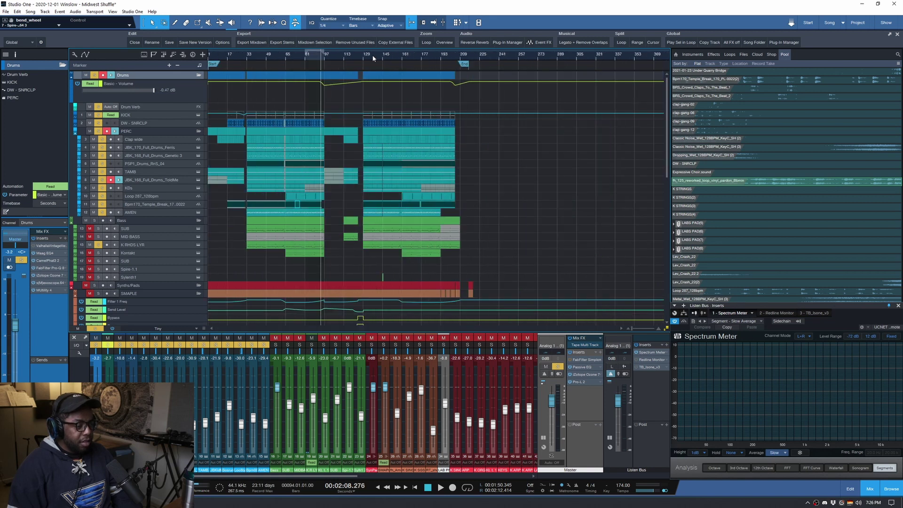
Step: Return the playhead to bar 33 and collapse the Drums folder track
{"action": "left_click", "coordinate": [199, 75]}
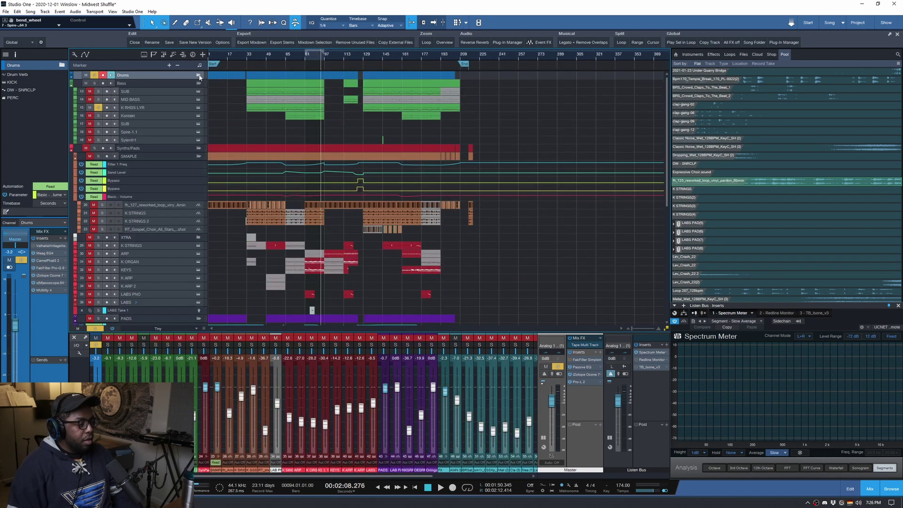
{"action": "left_click", "coordinate": [199, 75]}
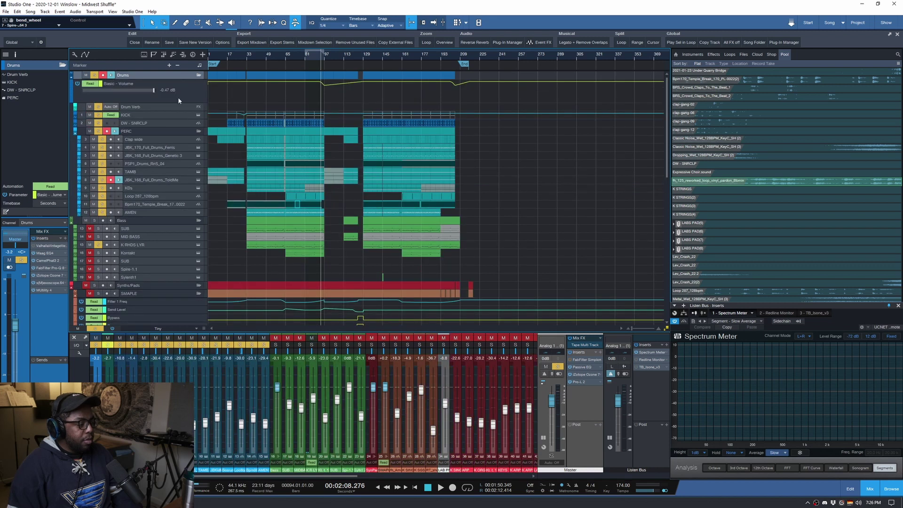
{"action": "scroll", "coordinate": [250, 55], "scroll_direction": "up", "scroll_amount": 2}
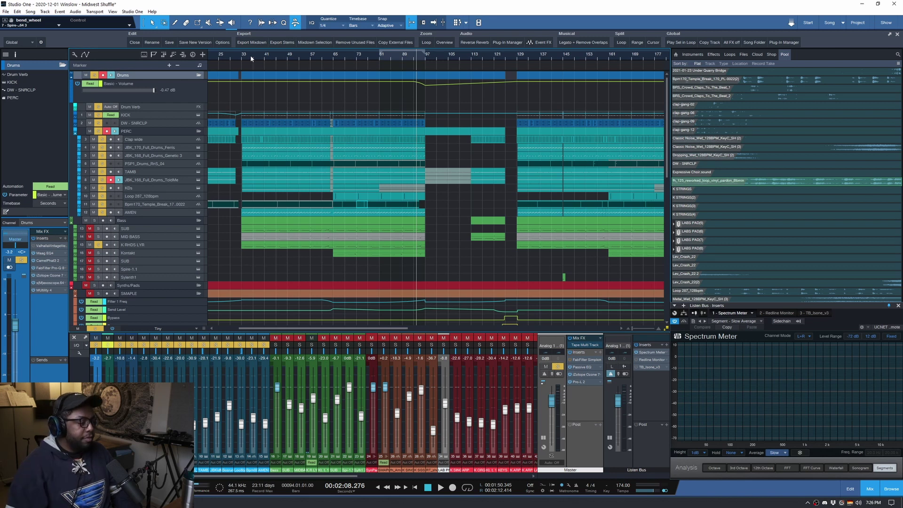
{"action": "left_click", "coordinate": [242, 55]}
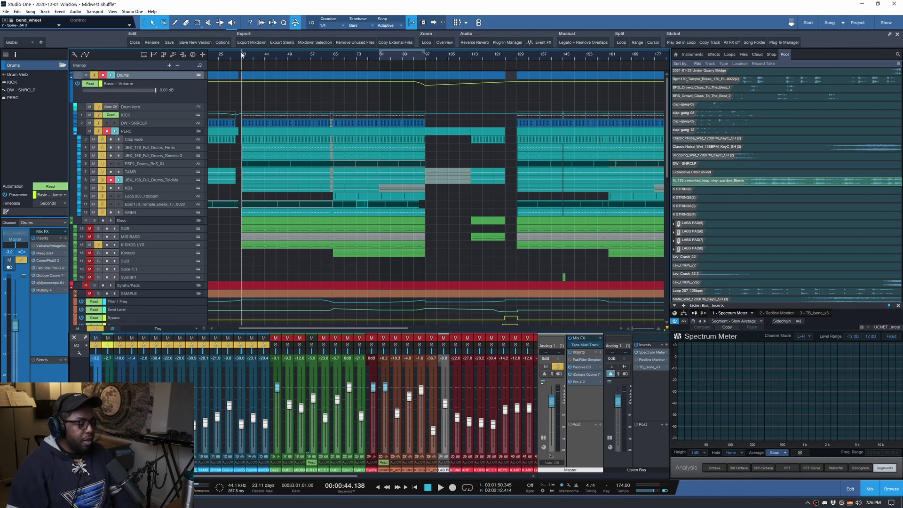
{"action": "left_click", "coordinate": [198, 75]}
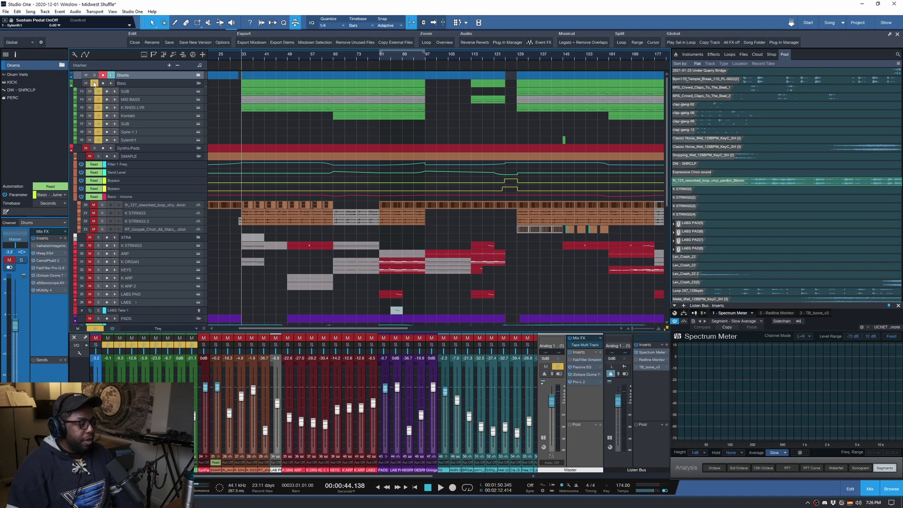
Step: Enlarge and solo the SUB track, checking its Spire synth editor
{"action": "left_click_drag", "start_coordinate": [146, 87], "coordinate": [140, 114]}
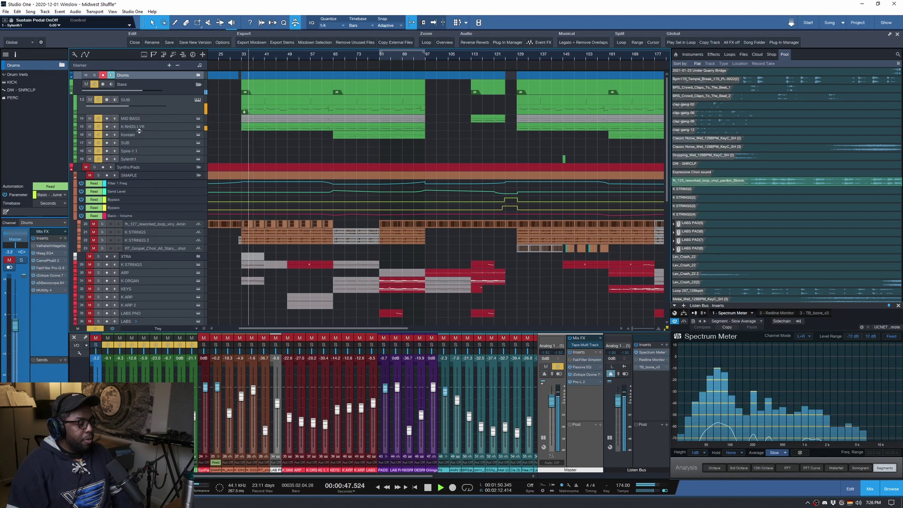
{"action": "left_click", "coordinate": [98, 100], "text": "ctrl"}
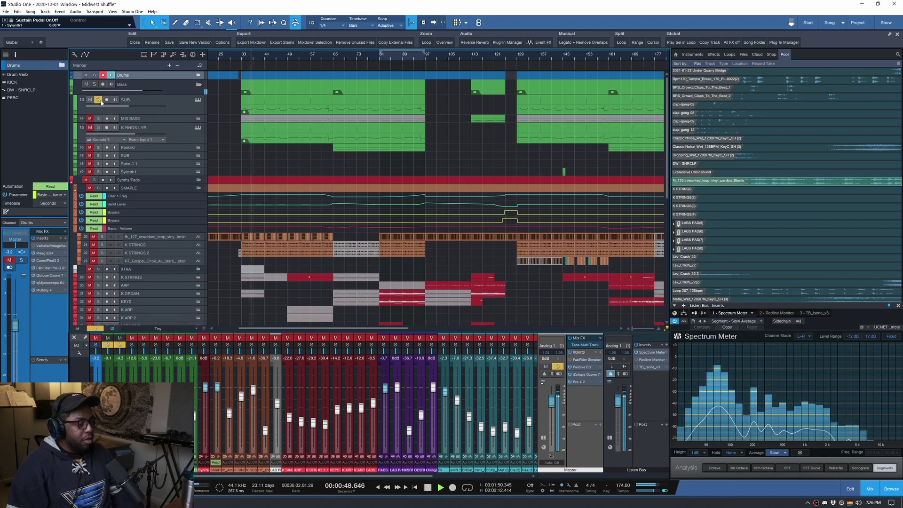
{"action": "left_click", "coordinate": [196, 101]}
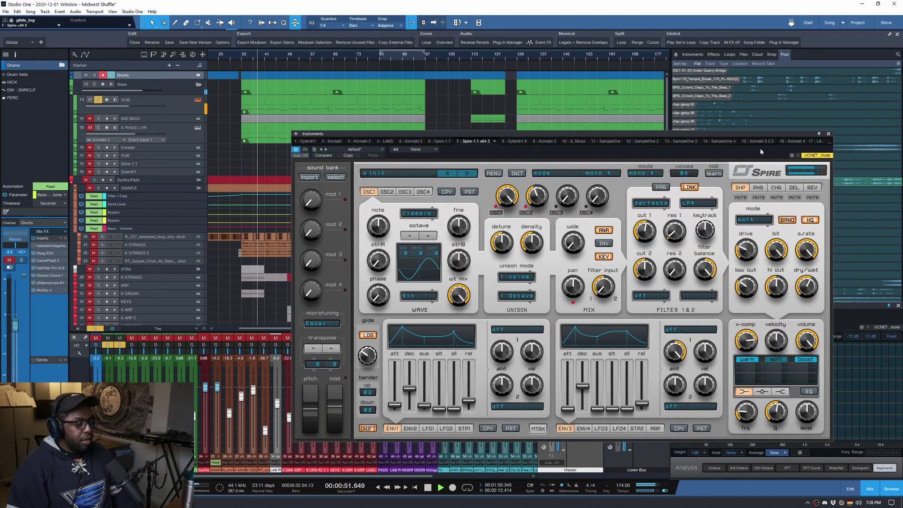
{"action": "left_click", "coordinate": [829, 135]}
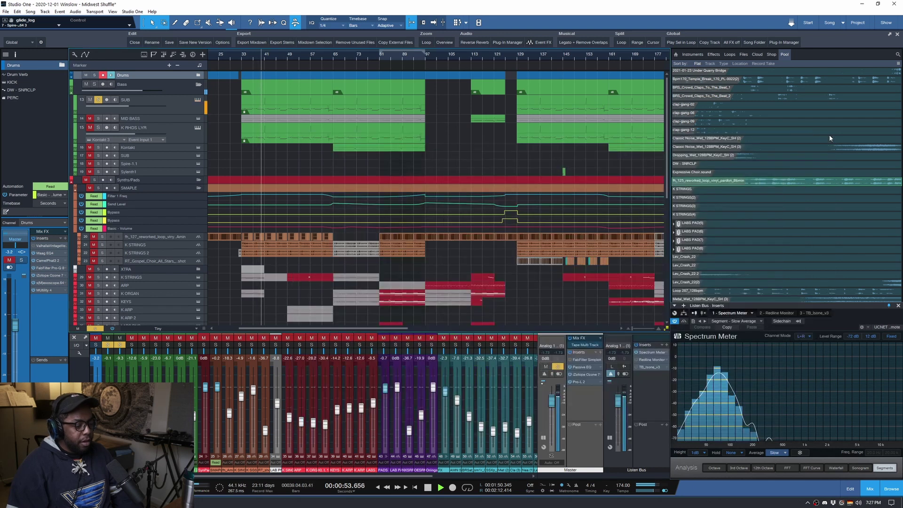
Step: Stop playback at bar 33 and select the K RHDS LYR track
{"action": "left_click", "coordinate": [176, 105]}
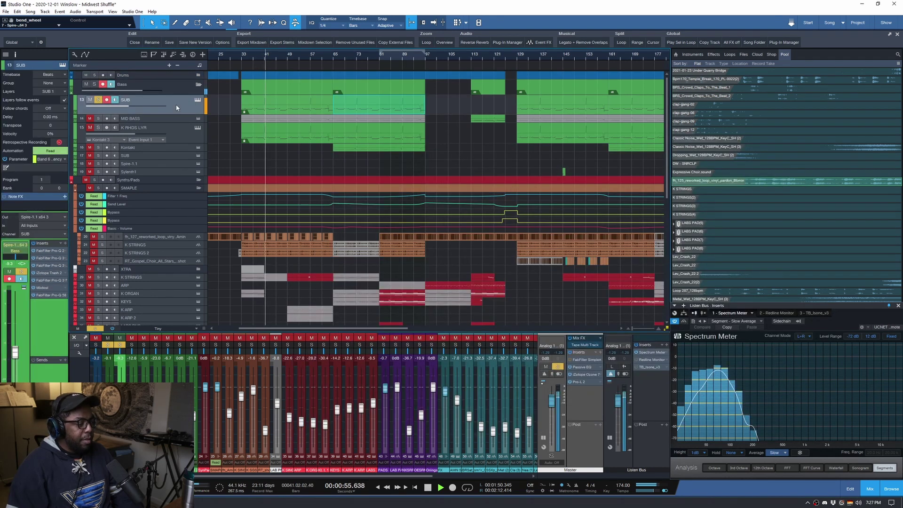
{"action": "key", "text": "space"}
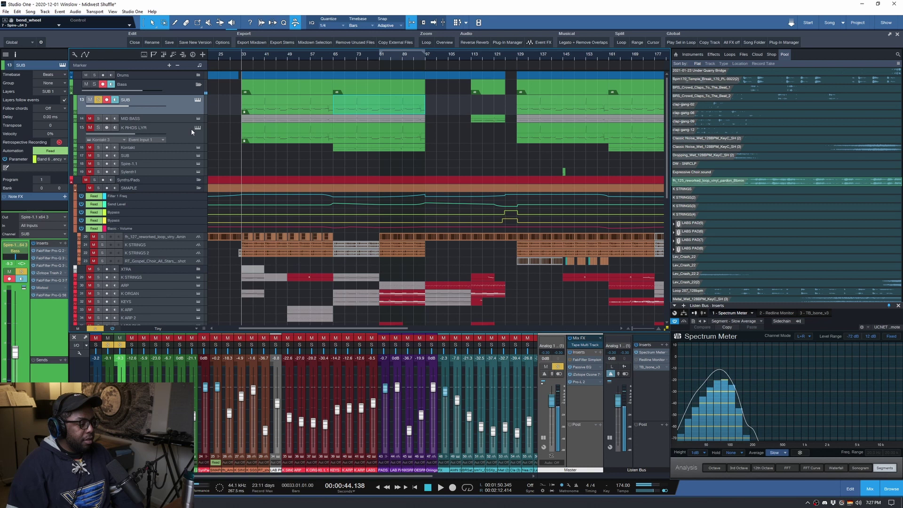
{"action": "left_click", "coordinate": [191, 129]}
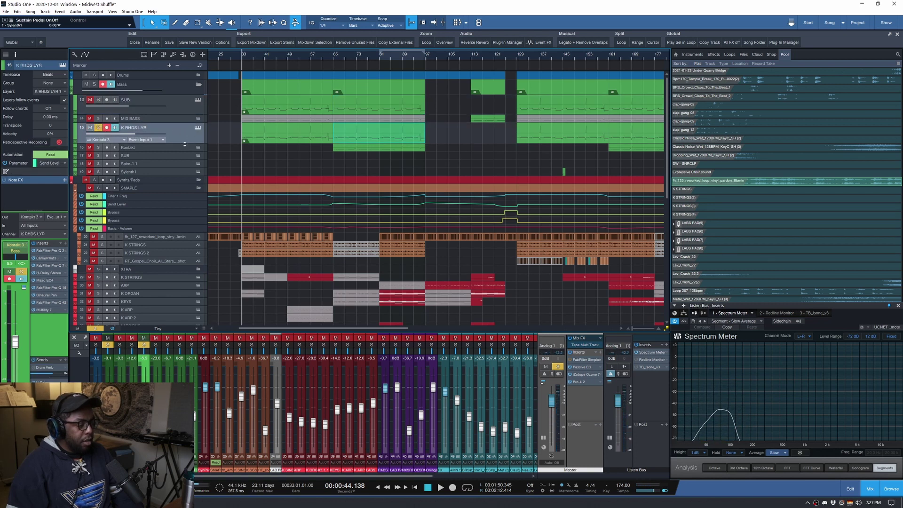
Step: Check K RHDS LYR's Kontakt instrument, enlarge its row, and open its CamelPhat3 insert
{"action": "left_click", "coordinate": [197, 129]}
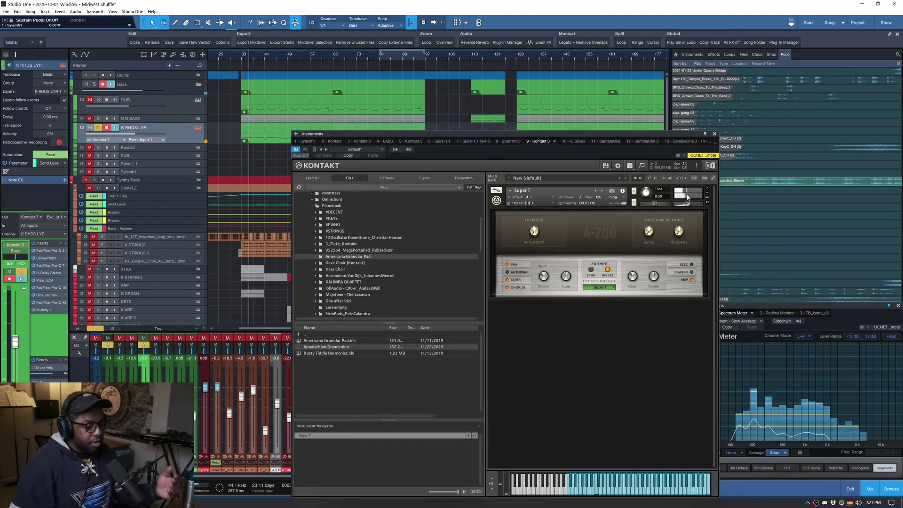
{"action": "left_click", "coordinate": [714, 134]}
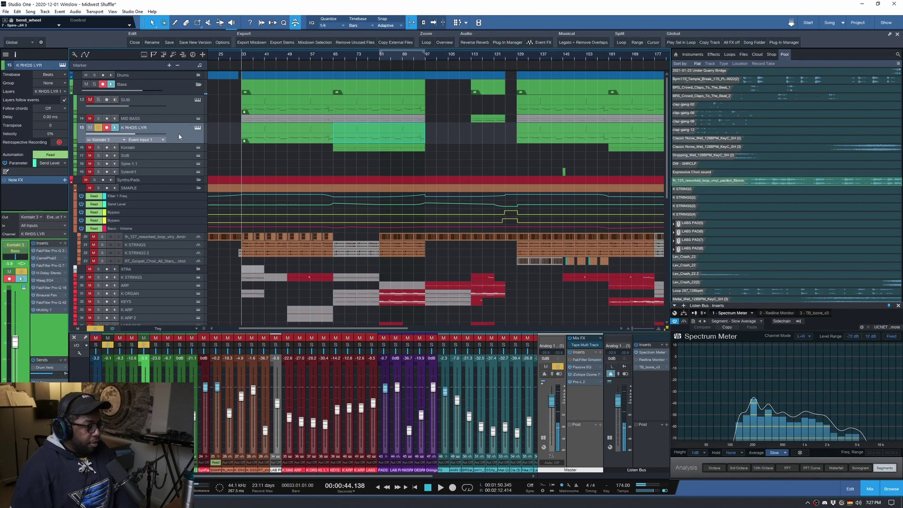
{"action": "left_click_drag", "start_coordinate": [173, 145], "coordinate": [173, 153]}
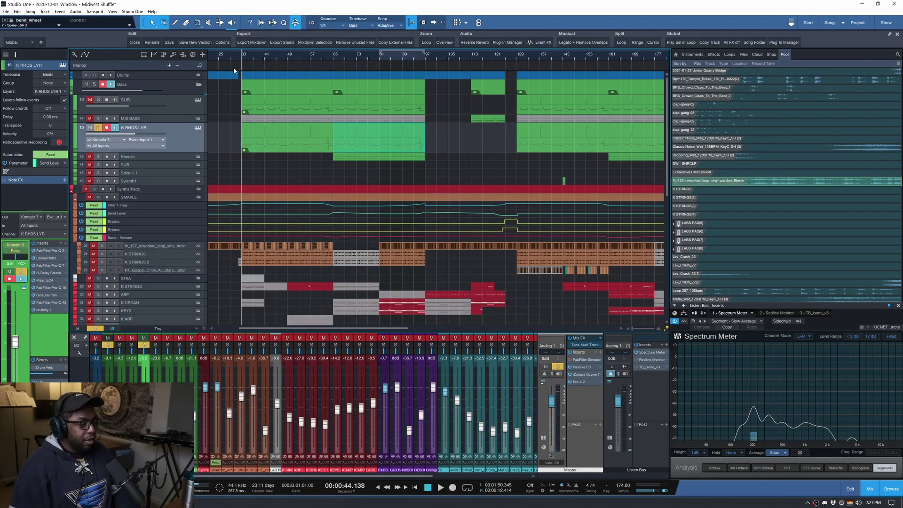
{"action": "scroll", "coordinate": [244, 55], "scroll_direction": "up", "scroll_amount": 2}
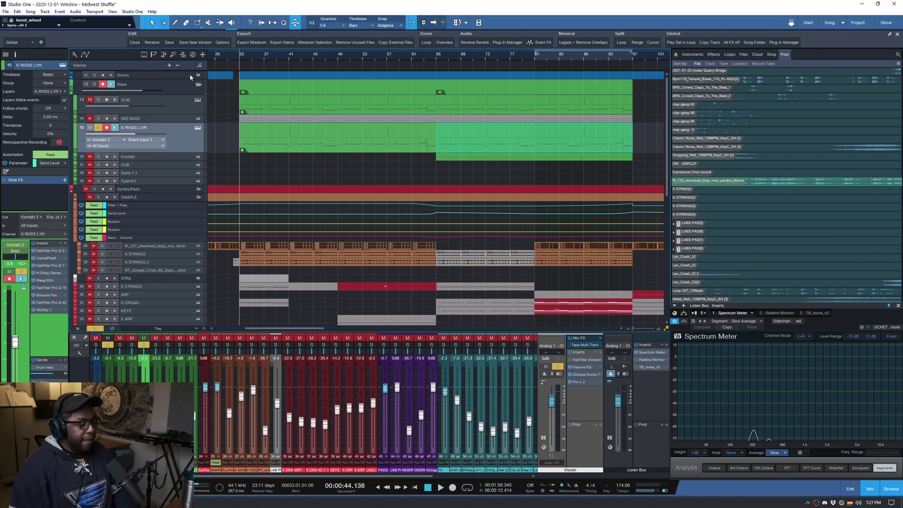
{"action": "left_click", "coordinate": [44, 259]}
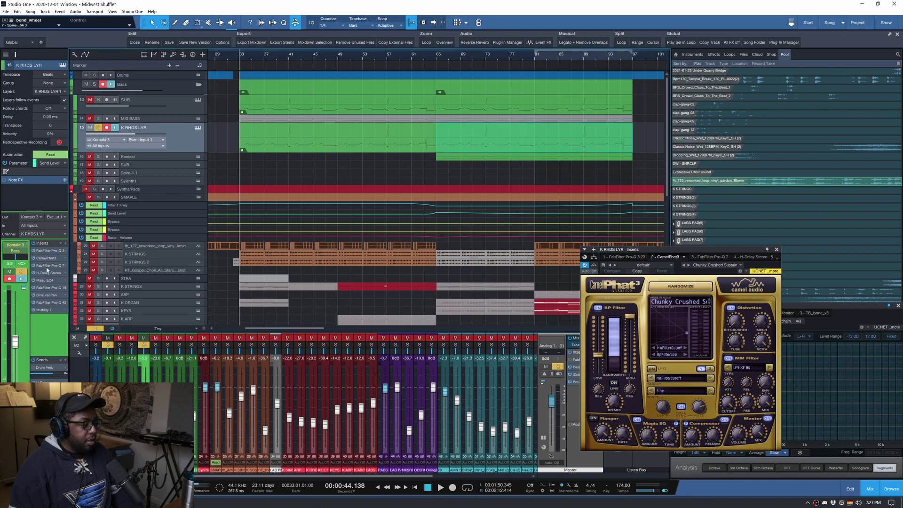
Step: Close the CamelPhat3 window and play the song from bar 65
{"action": "left_click", "coordinate": [776, 250]}
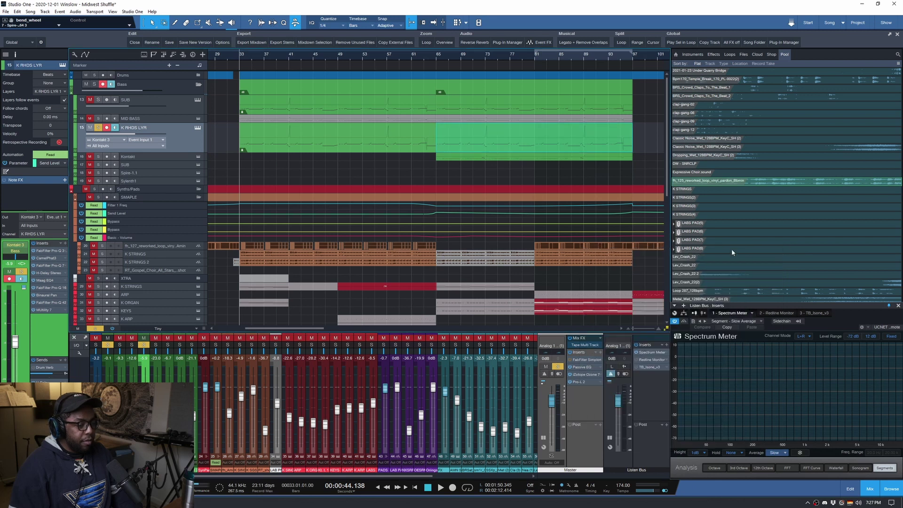
{"action": "key", "text": "space"}
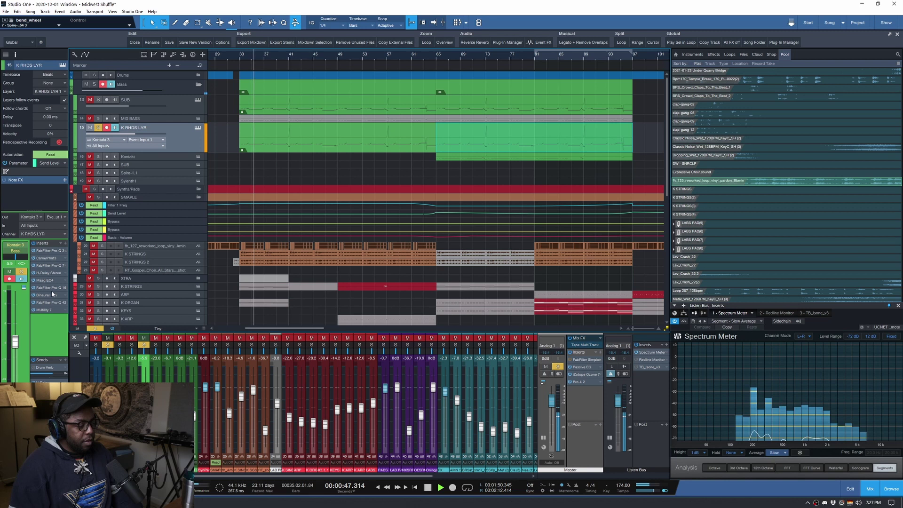
{"action": "left_click", "coordinate": [437, 55]}
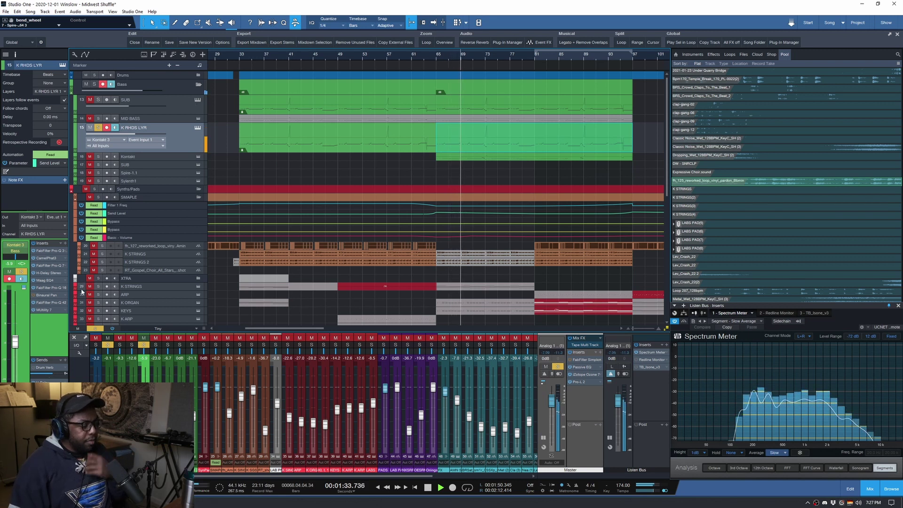
Step: Switch K RHDS LYR's Binaural Pan insert to Mono and close its window
{"action": "left_click", "coordinate": [47, 295]}
{"action": "key", "text": "space"}
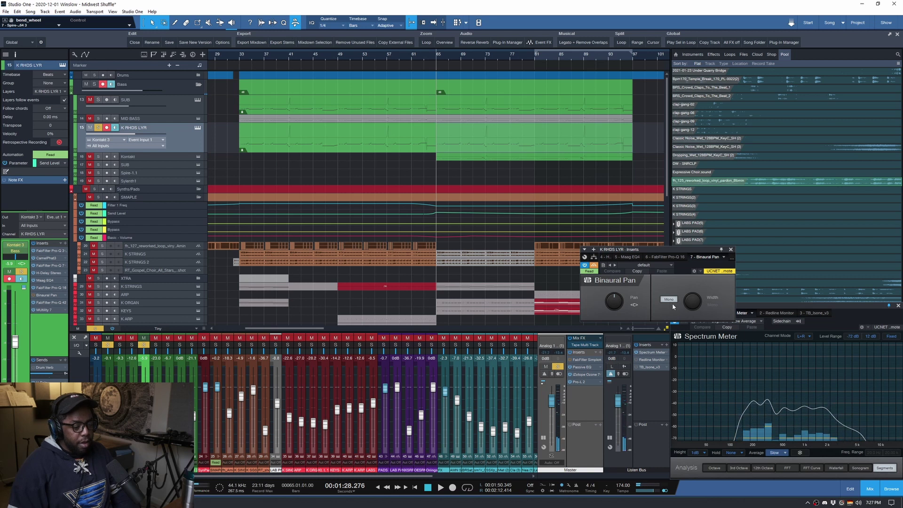
{"action": "left_click", "coordinate": [667, 299]}
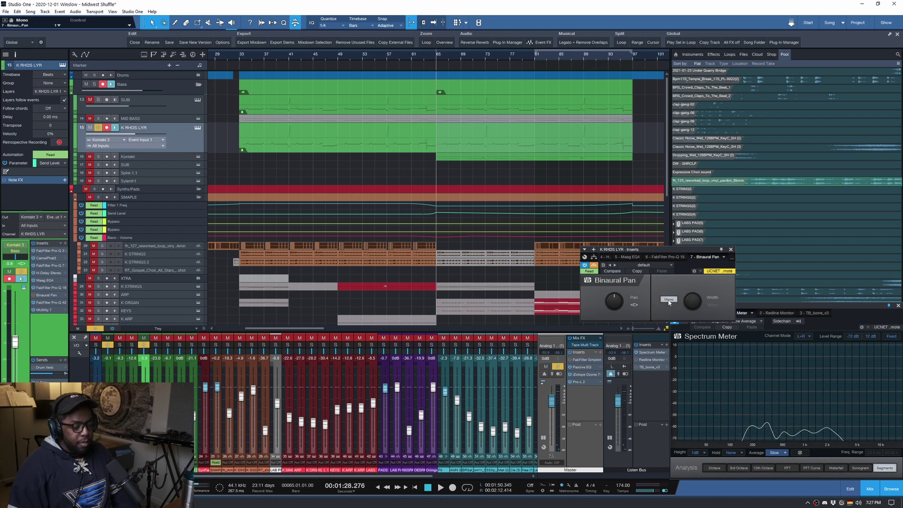
{"action": "left_click", "coordinate": [731, 249]}
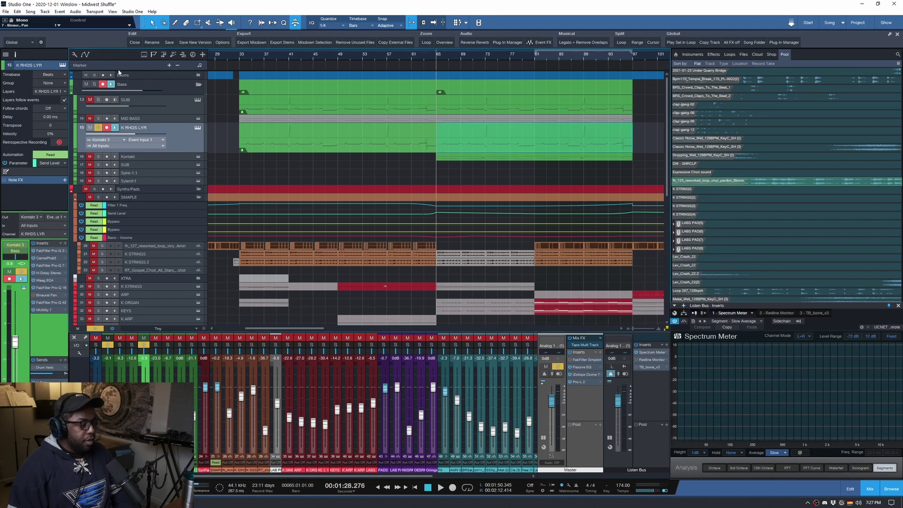
Step: Solo Bass through KEYS from bar 33, play them, and show K RHDS LYR's automation lanes
{"action": "left_click", "coordinate": [240, 56]}
{"action": "left_click_drag", "start_coordinate": [94, 85], "coordinate": [96, 311]}
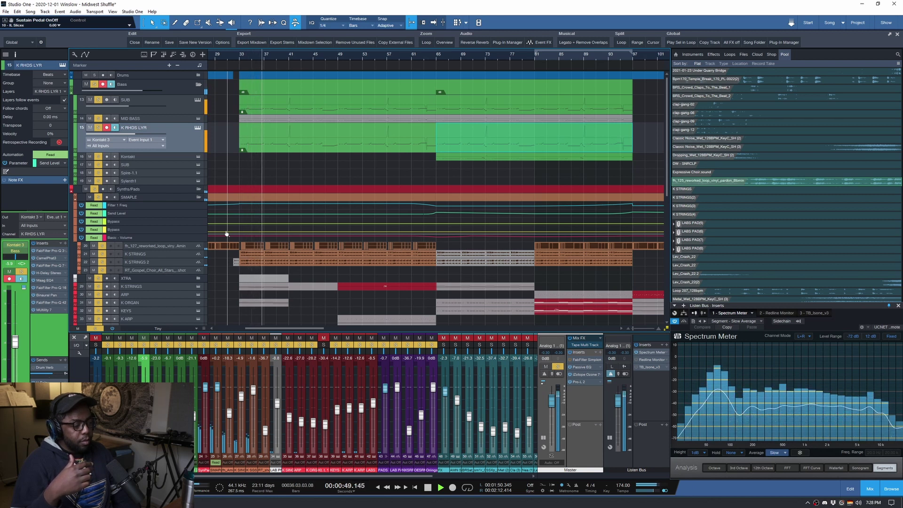
{"action": "key", "text": "space"}
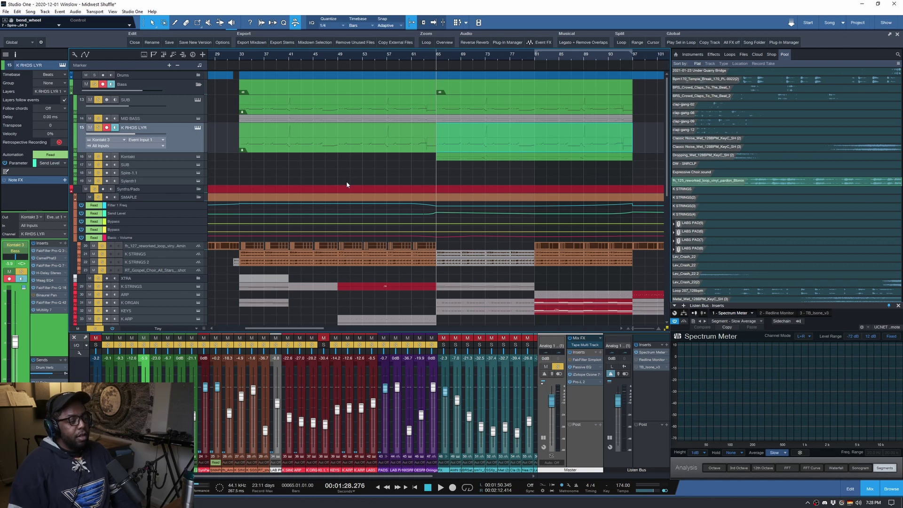
{"action": "key", "text": "space"}
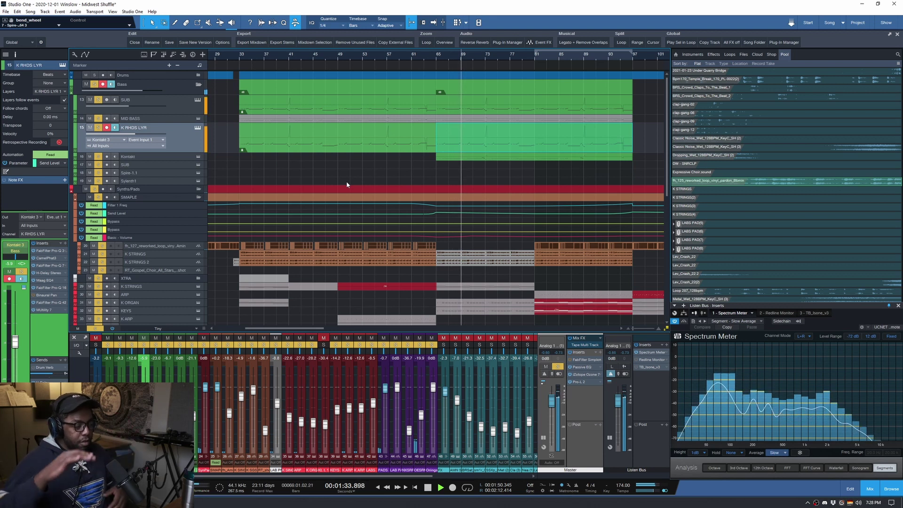
{"action": "key", "text": "a"}
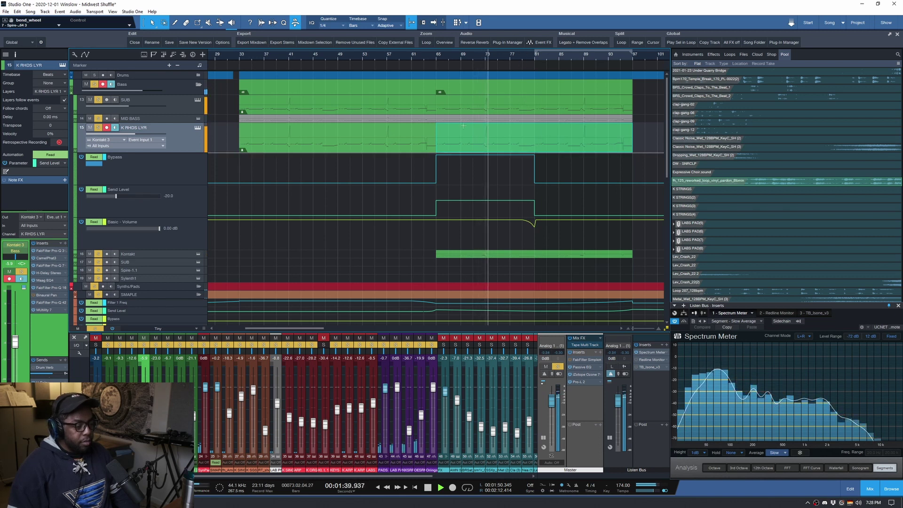
Step: Adjust the track heights, zoom out the arrangement, and select the SUB track
{"action": "key", "text": "alt+w"}
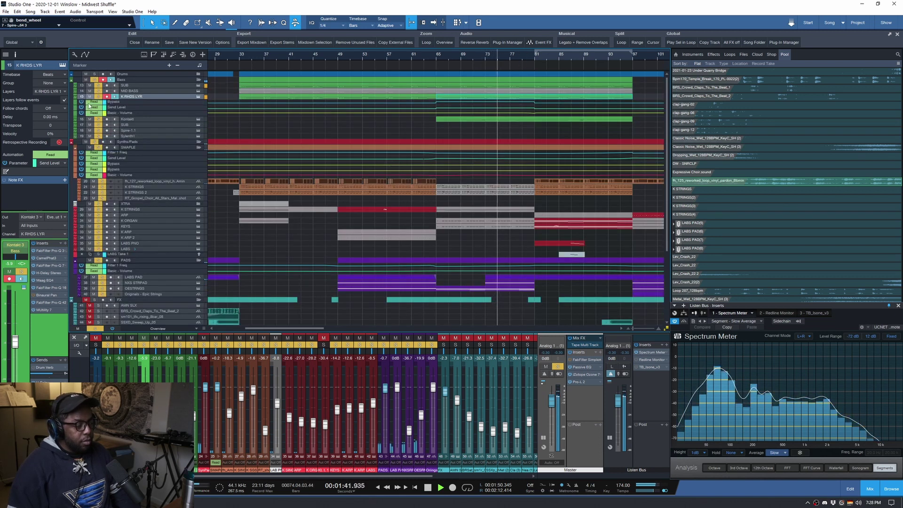
{"action": "key", "text": "w"}
{"action": "key", "text": "space"}
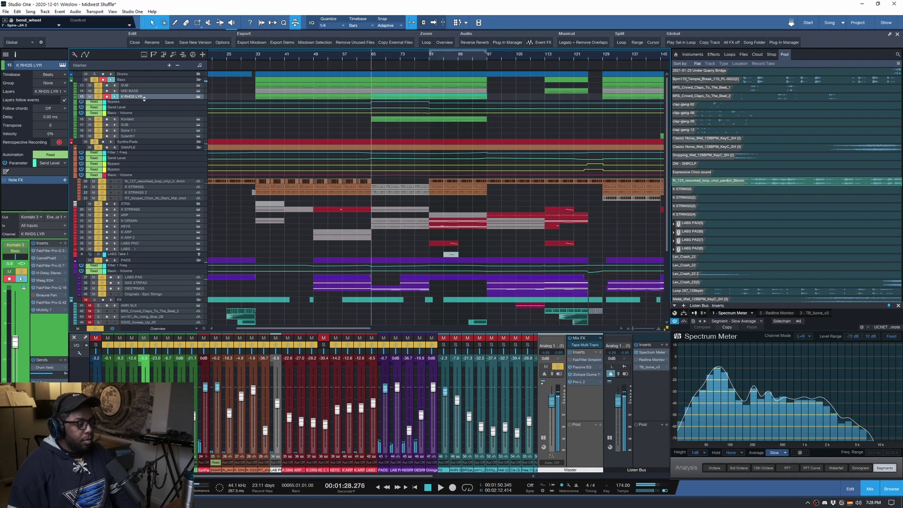
{"action": "key", "text": "alt+e"}
{"action": "key", "text": "alt+e"}
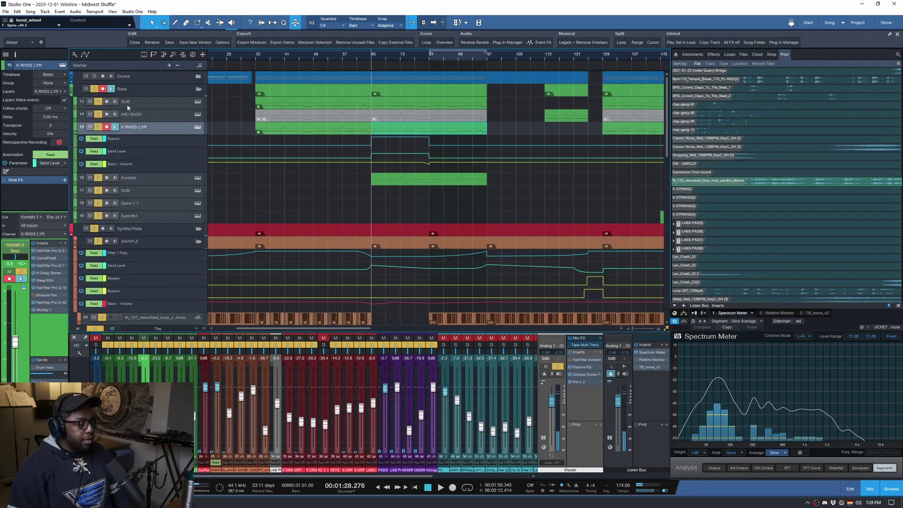
{"action": "left_click", "coordinate": [144, 102]}
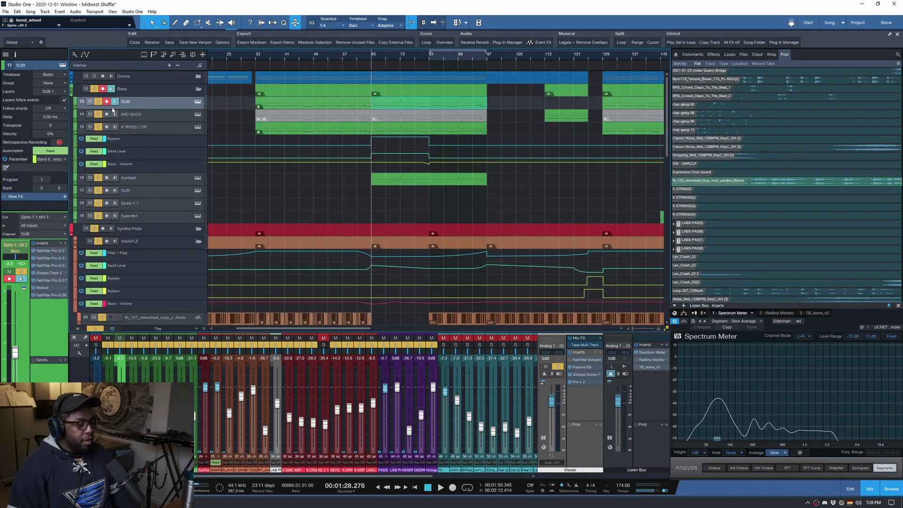
{"action": "key", "text": "w"}
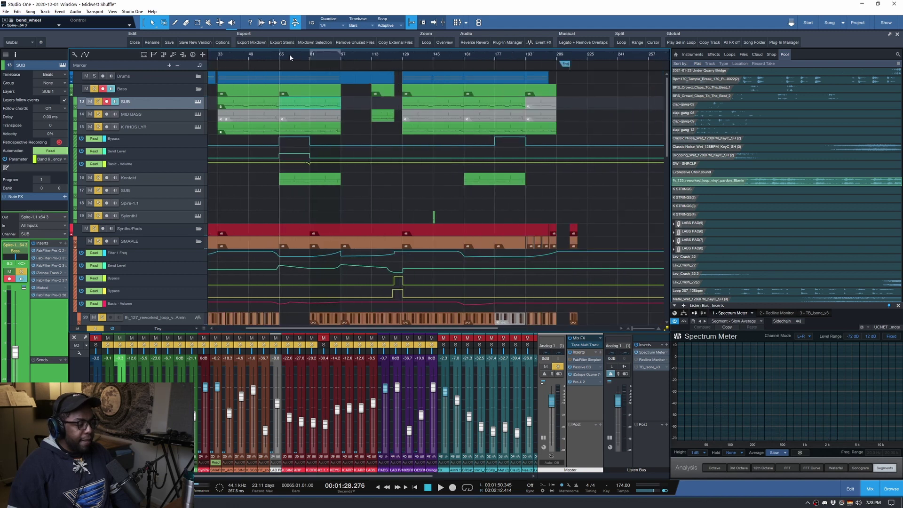
{"action": "scroll", "coordinate": [289, 56], "scroll_direction": "up", "scroll_amount": 5}
Step: Solo only the Kontakt track and play the arrangement from around bar 72
{"action": "left_click", "coordinate": [325, 55]}
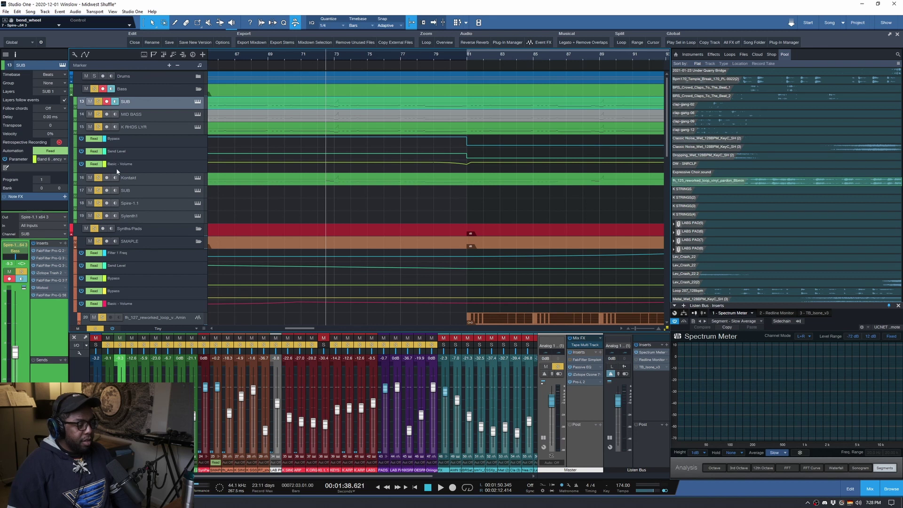
{"action": "left_click", "coordinate": [98, 178]}
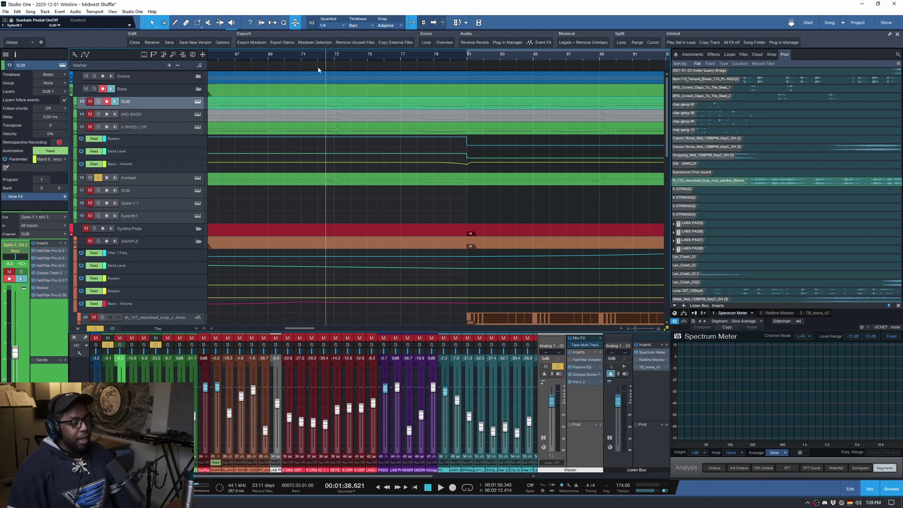
{"action": "key", "text": "space"}
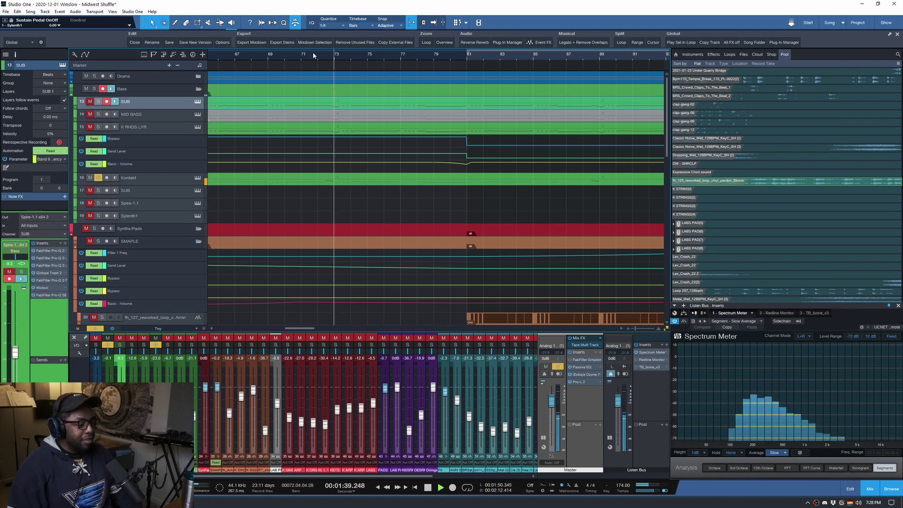
{"action": "key", "text": "w"}
{"action": "key", "text": "w"}
{"action": "key", "text": "w"}
{"action": "key", "text": "space"}
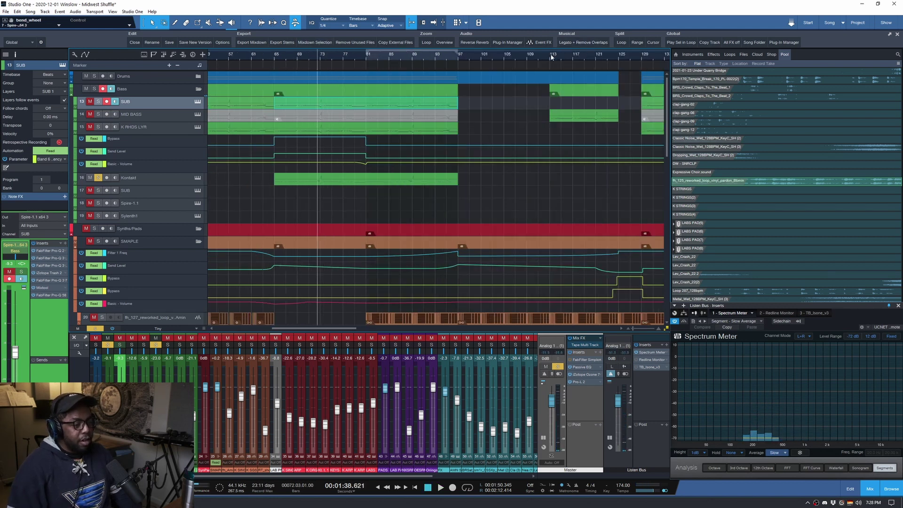
Step: Move to bar 113, solo the whole Bass folder, and open MID BASS's Sylenth1
{"action": "left_click", "coordinate": [551, 57]}
{"action": "scroll", "coordinate": [636, 55], "scroll_direction": "up", "scroll_amount": 3}
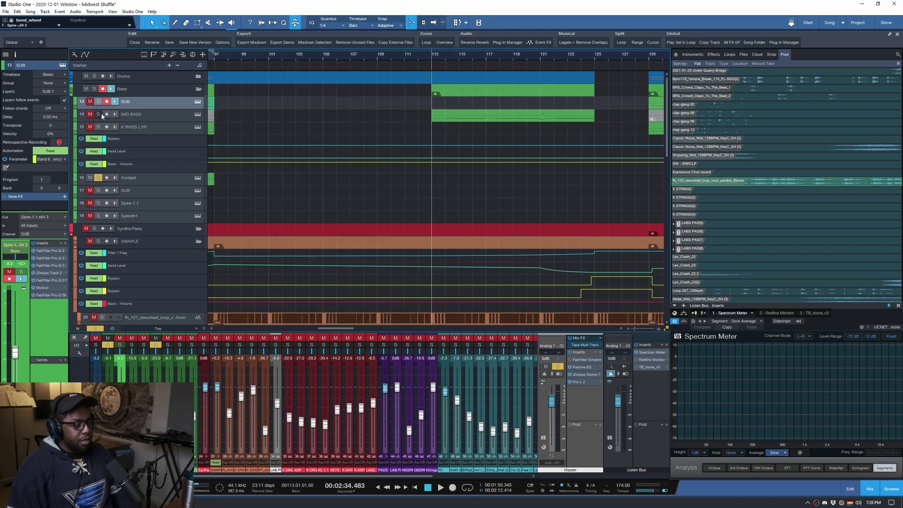
{"action": "scroll", "coordinate": [298, 59], "scroll_direction": "down", "scroll_amount": 3}
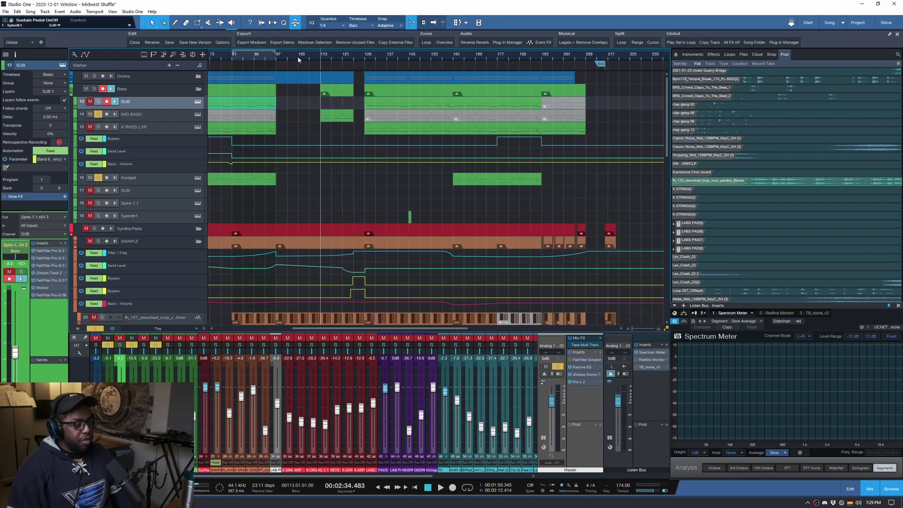
{"action": "scroll", "coordinate": [318, 58], "scroll_direction": "up", "scroll_amount": 3}
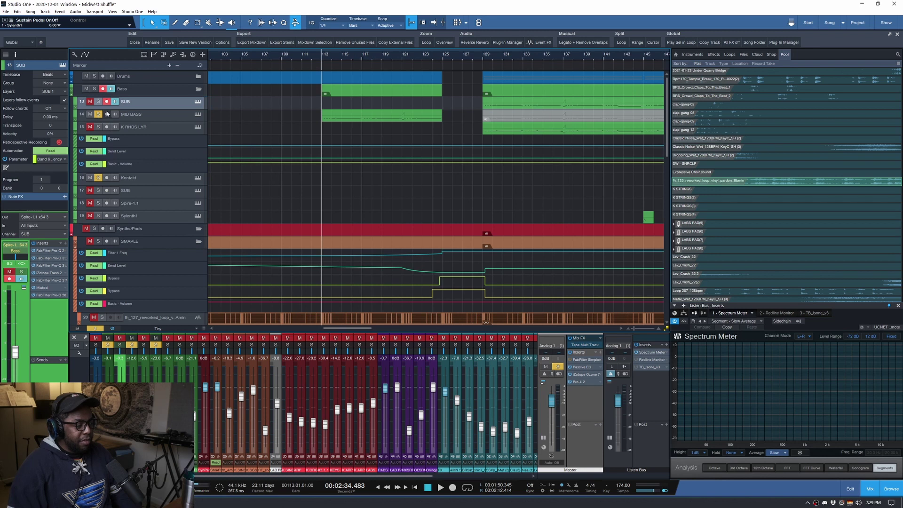
{"action": "left_click", "coordinate": [95, 89]}
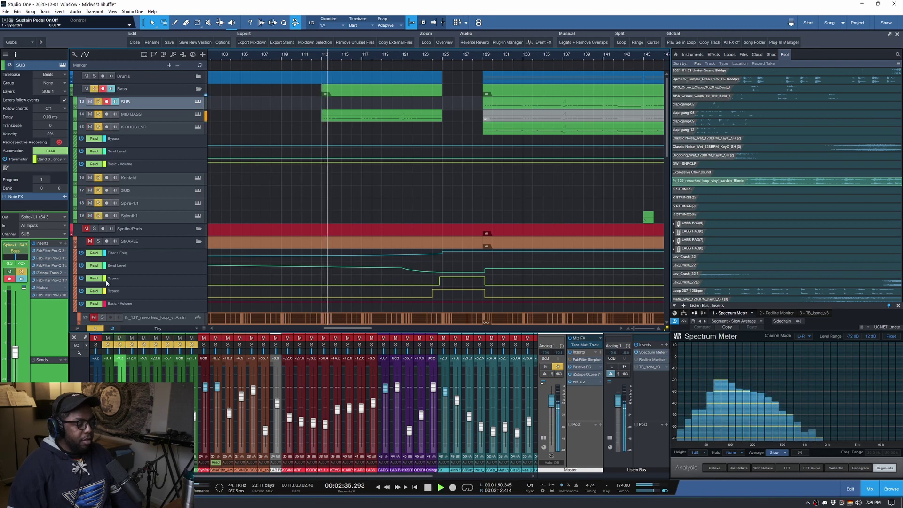
{"action": "left_click", "coordinate": [198, 114]}
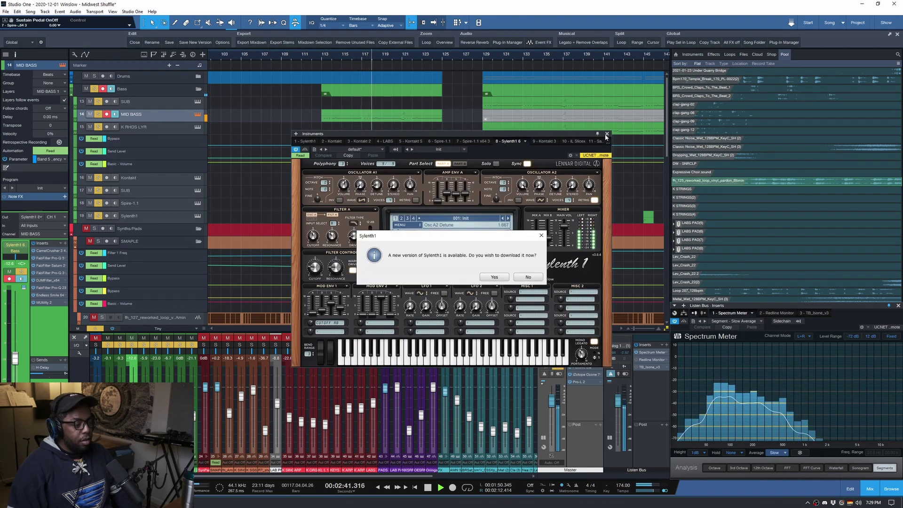
Step: Decline the Sylenth1 update, close the instrument window, and reframe the song view
{"action": "key", "text": "Escape"}
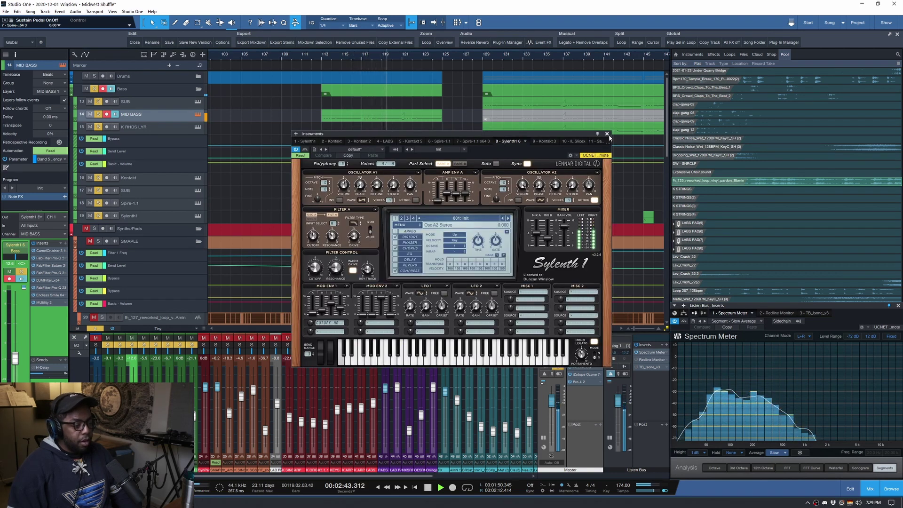
{"action": "left_click", "coordinate": [607, 134]}
{"action": "key", "text": "z"}
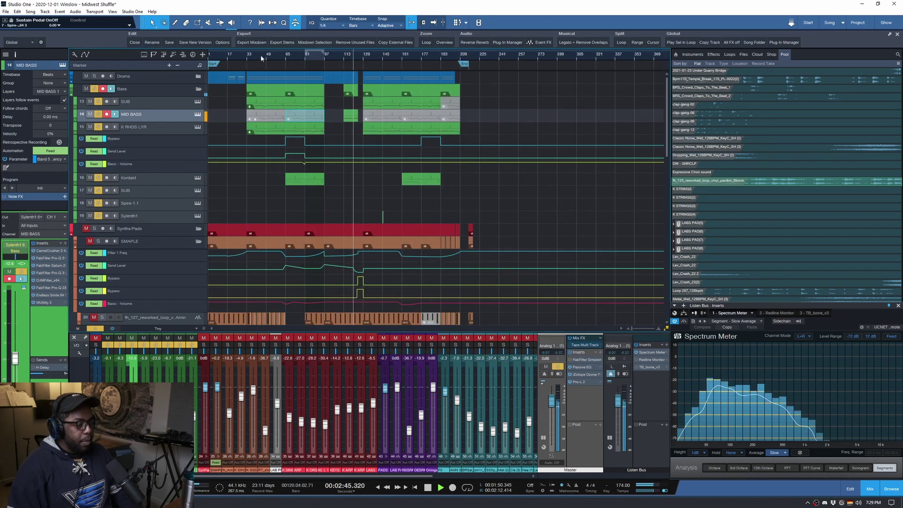
{"action": "key", "text": "e"}
Step: Show and hide the MID BASS automation lanes, then stop playback at bar 113
{"action": "left_click", "coordinate": [74, 121]}
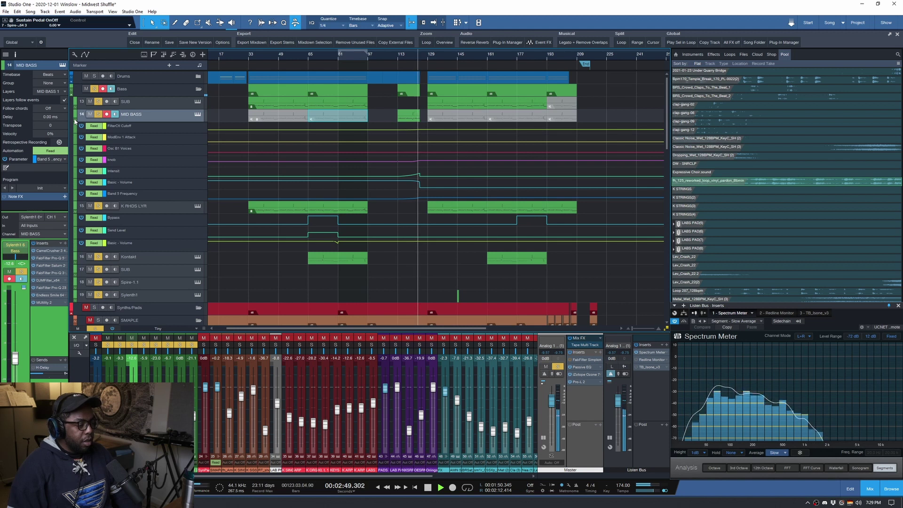
{"action": "left_click", "coordinate": [75, 121]}
{"action": "key", "text": "space"}
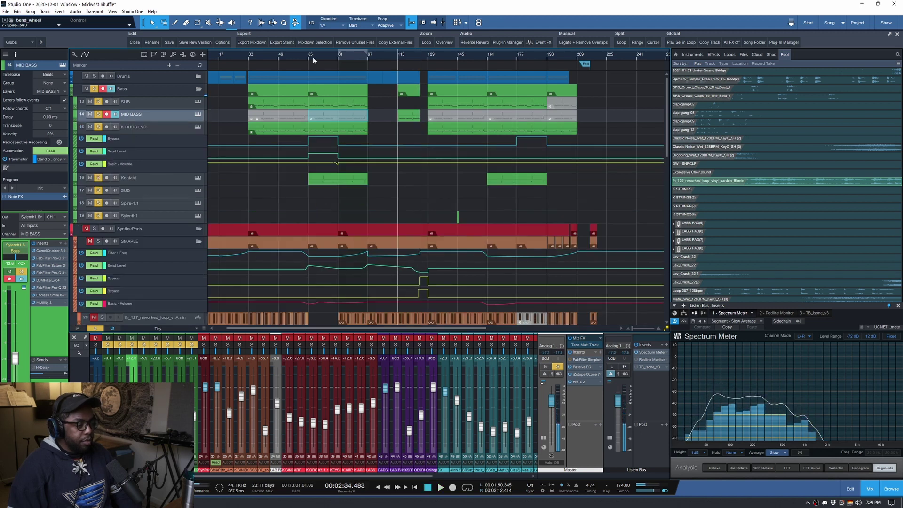
Step: Save the song, then unsolo and collapse the Bass folder
{"action": "scroll", "coordinate": [324, 55], "scroll_direction": "down", "scroll_amount": 2}
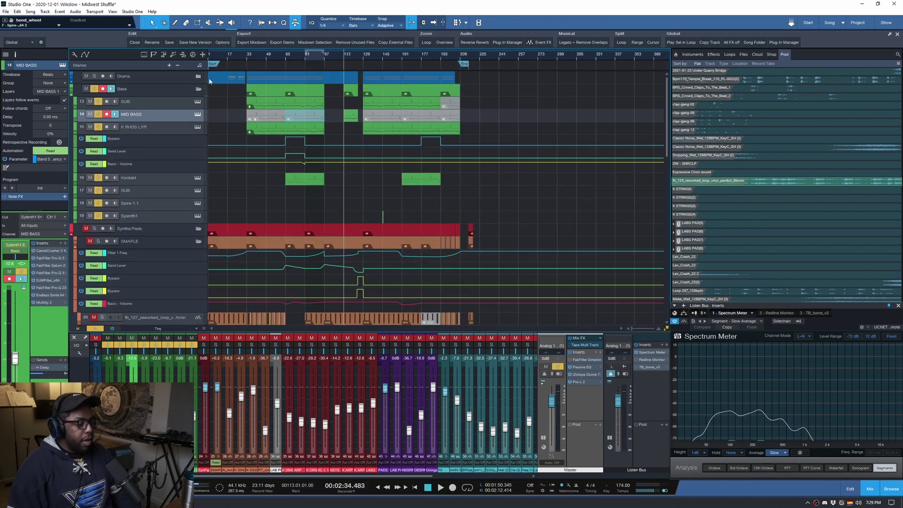
{"action": "key", "text": "ctrl+s"}
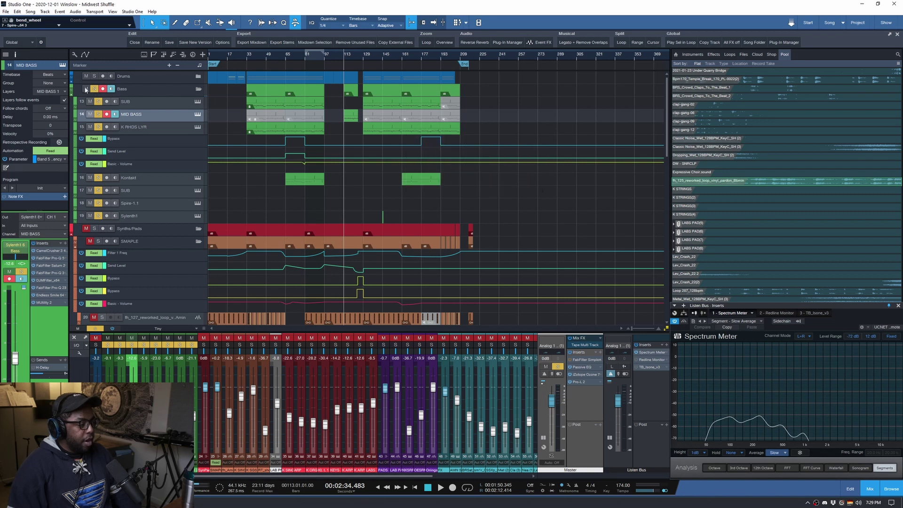
{"action": "left_click", "coordinate": [95, 89]}
{"action": "left_click", "coordinate": [198, 88]}
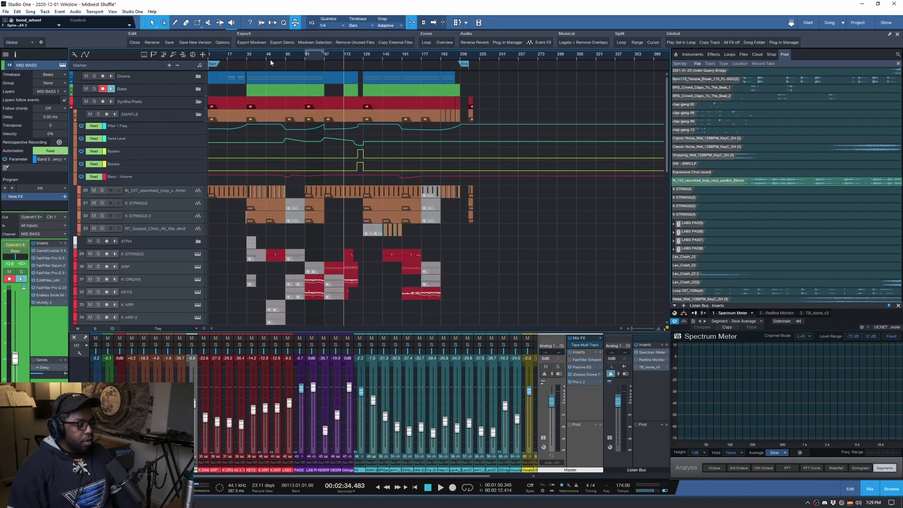
Step: Set the playhead to bar 33 and solo the reworked loop on track 20
{"action": "scroll", "coordinate": [242, 58], "scroll_direction": "up", "scroll_amount": 3}
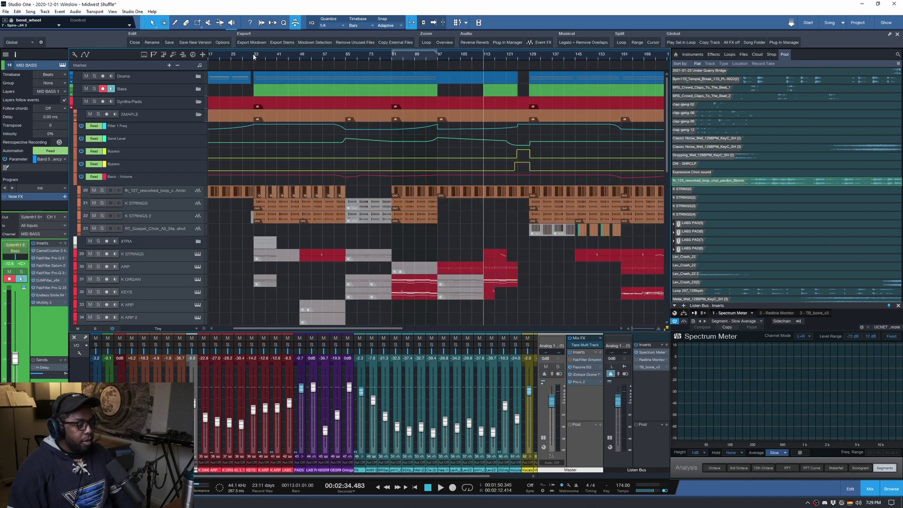
{"action": "left_click", "coordinate": [253, 55]}
{"action": "scroll", "coordinate": [255, 57], "scroll_direction": "up", "scroll_amount": 4}
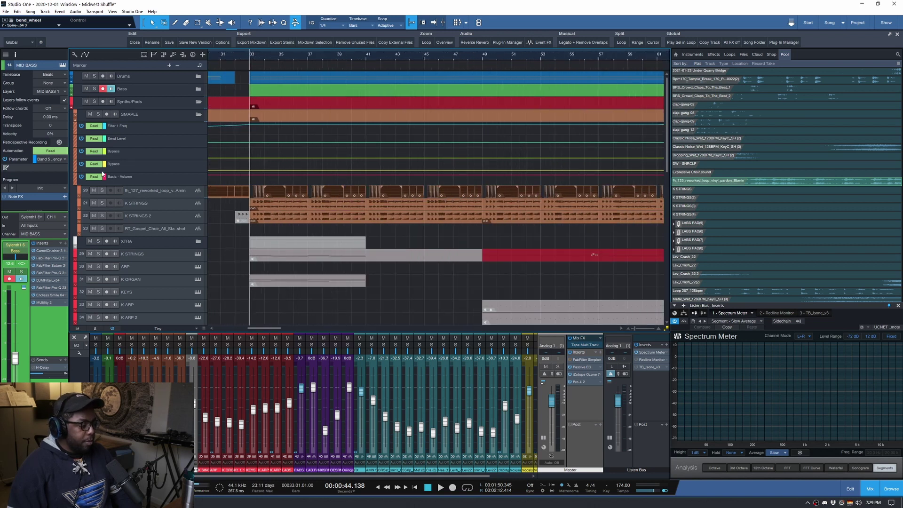
{"action": "left_click", "coordinate": [102, 190]}
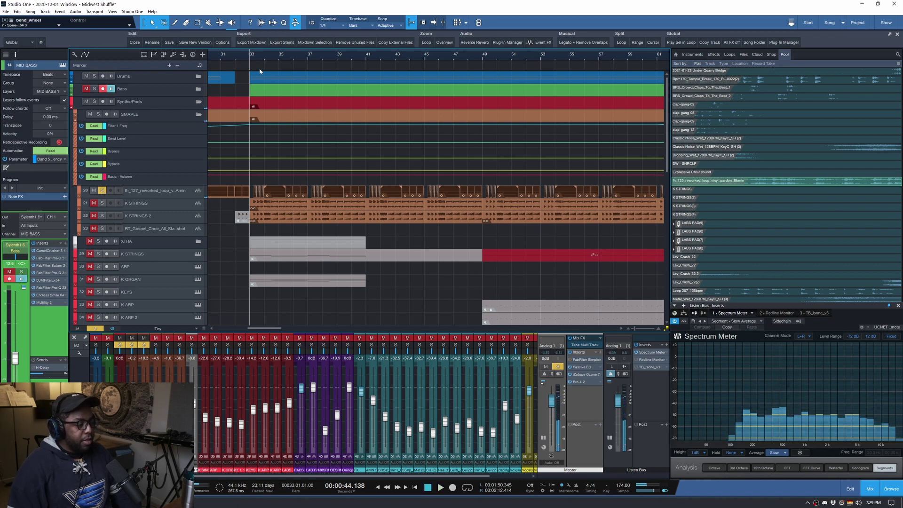
{"action": "scroll", "coordinate": [252, 58], "scroll_direction": "up", "scroll_amount": 2}
{"action": "scroll", "coordinate": [251, 56], "scroll_direction": "down", "scroll_amount": 2}
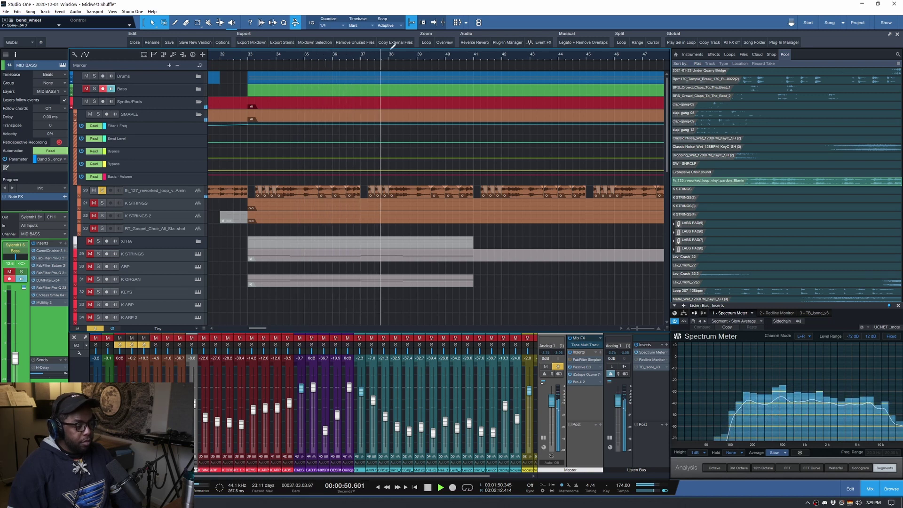
Step: Stop playback, make the K STRINGS audio track taller, and zoom in around bar 33
{"action": "key", "text": "space"}
{"action": "key", "text": "w"}
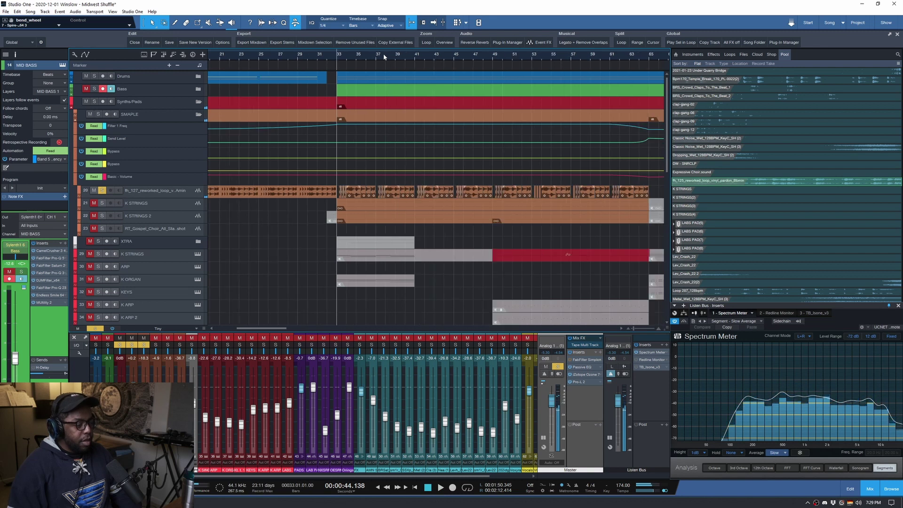
{"action": "scroll", "coordinate": [383, 57], "scroll_direction": "down", "scroll_amount": 3}
{"action": "scroll", "coordinate": [379, 57], "scroll_direction": "up", "scroll_amount": 2}
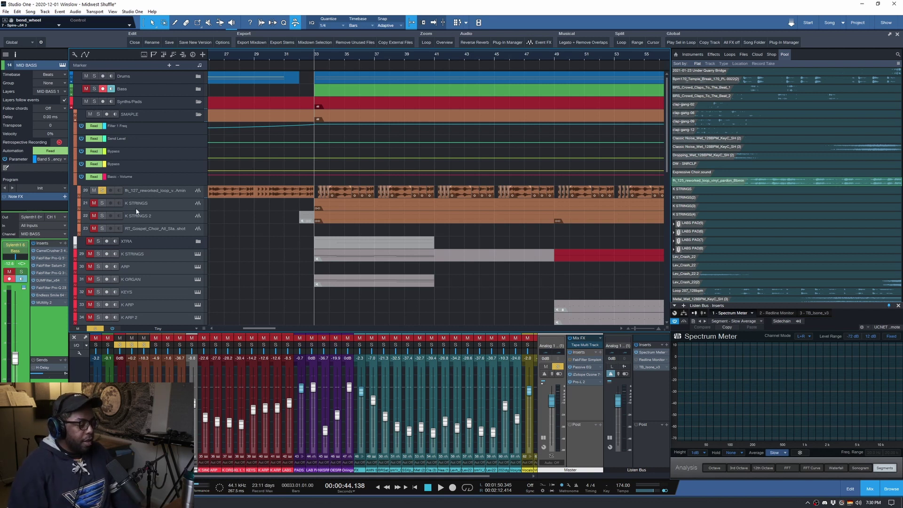
{"action": "left_click_drag", "start_coordinate": [137, 211], "coordinate": [137, 218]}
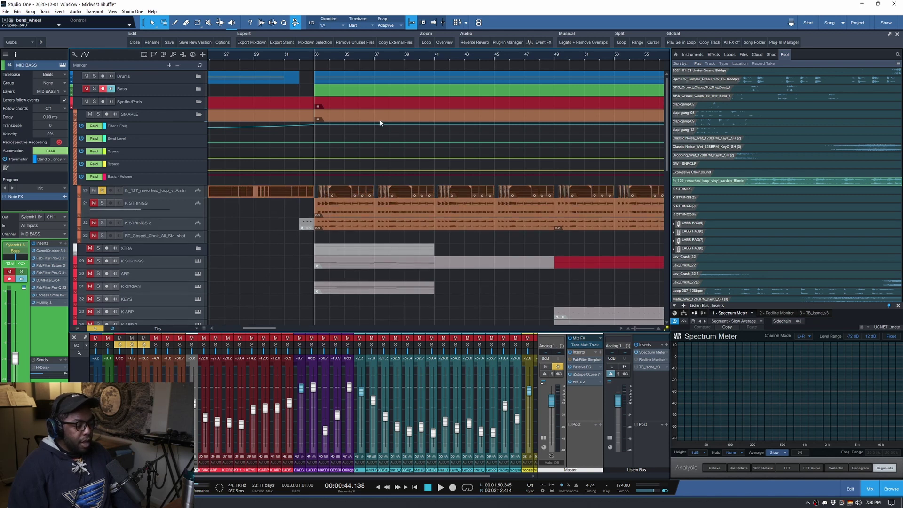
{"action": "left_click_drag", "start_coordinate": [328, 53], "coordinate": [317, 57]}
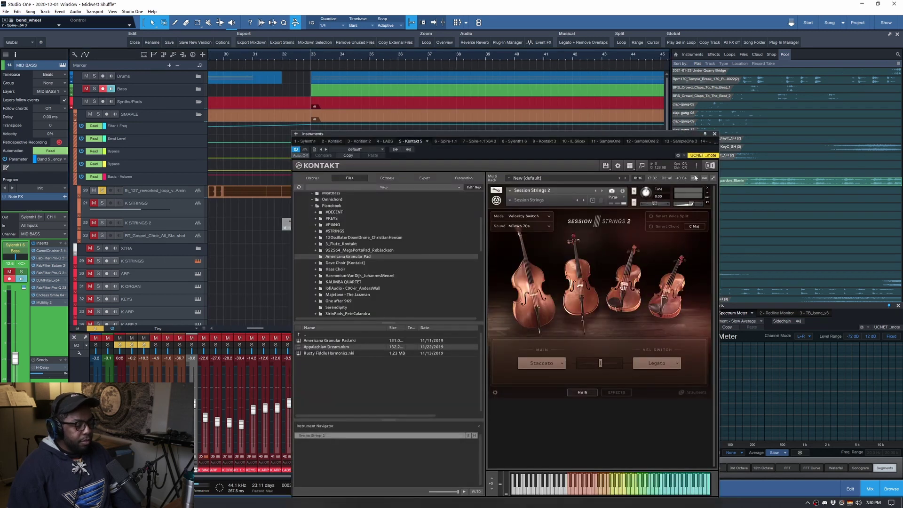
Step: Close Kontakt, then solo and play the K STRINGS instrument track alone from bar 33
{"action": "left_click", "coordinate": [713, 133]}
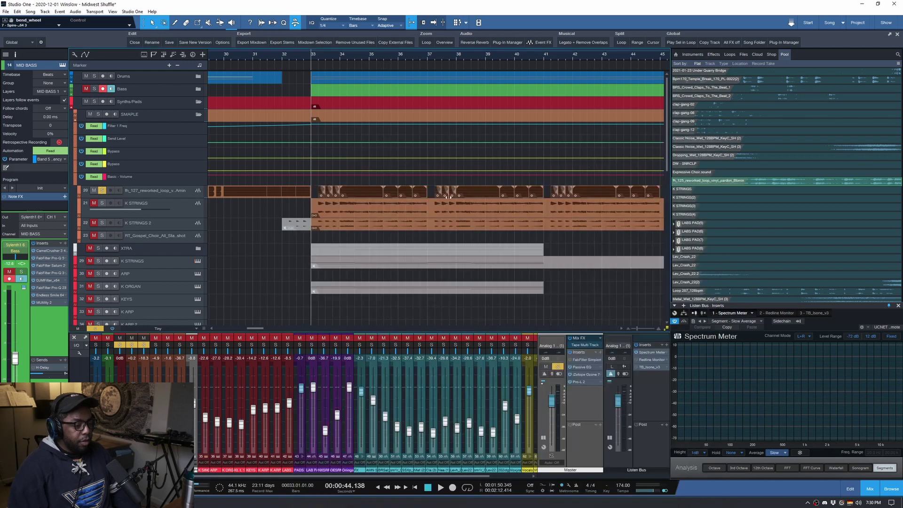
{"action": "left_click", "coordinate": [321, 259]}
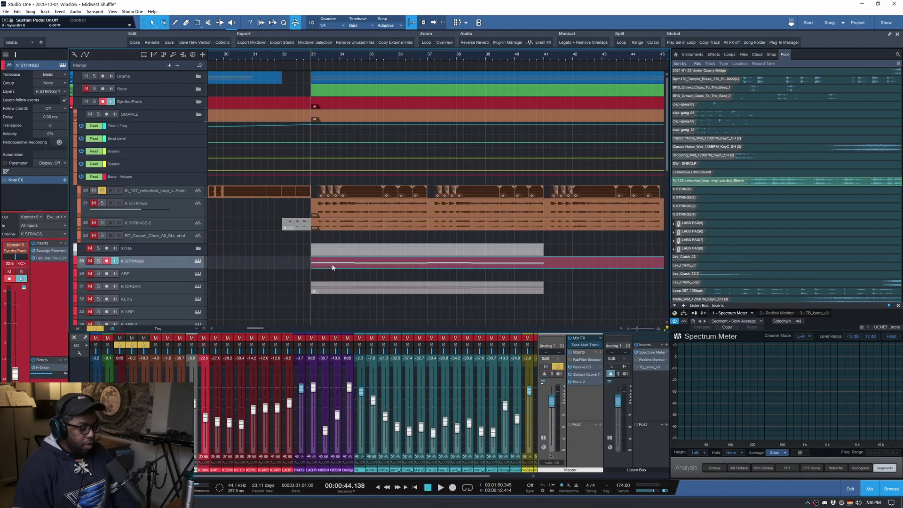
{"action": "left_click", "coordinate": [98, 261]}
{"action": "key", "text": "space"}
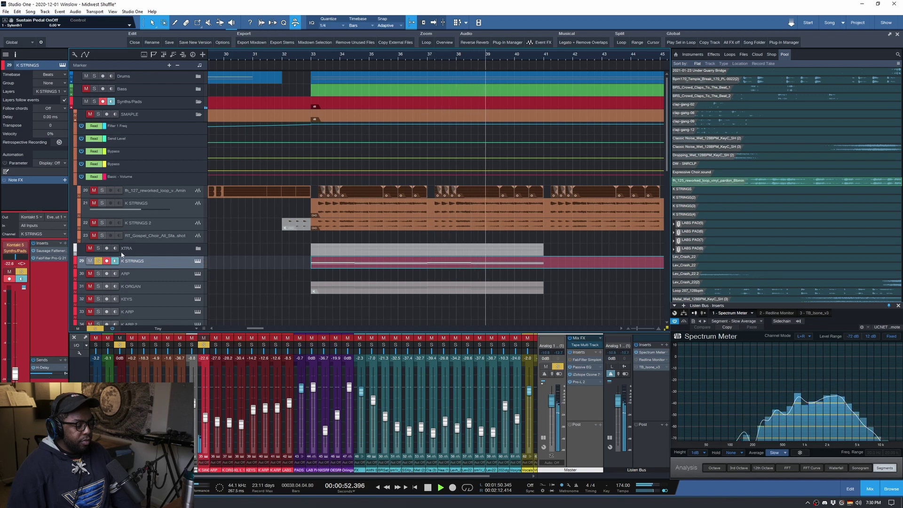
{"action": "key", "text": "space"}
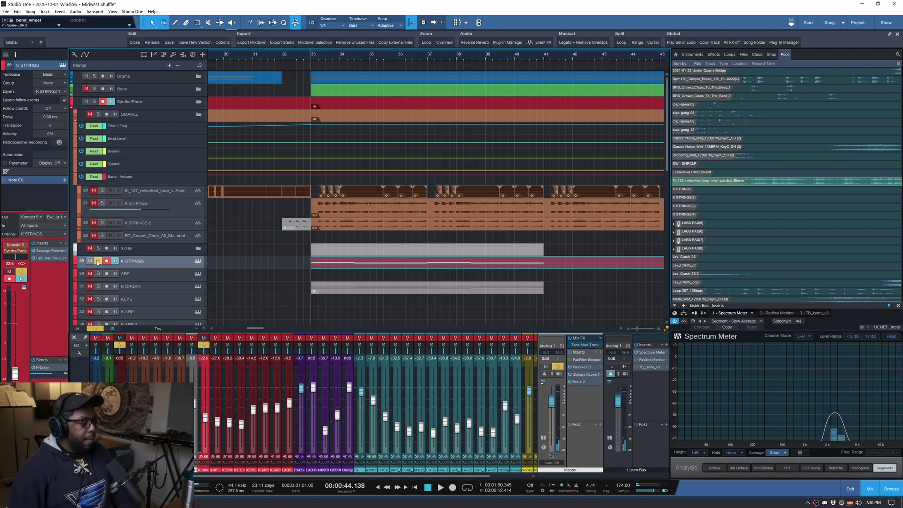
Step: Select the K STRINGS event on track 29 and enlarge the K STRINGS audio track
{"action": "left_click", "coordinate": [276, 262]}
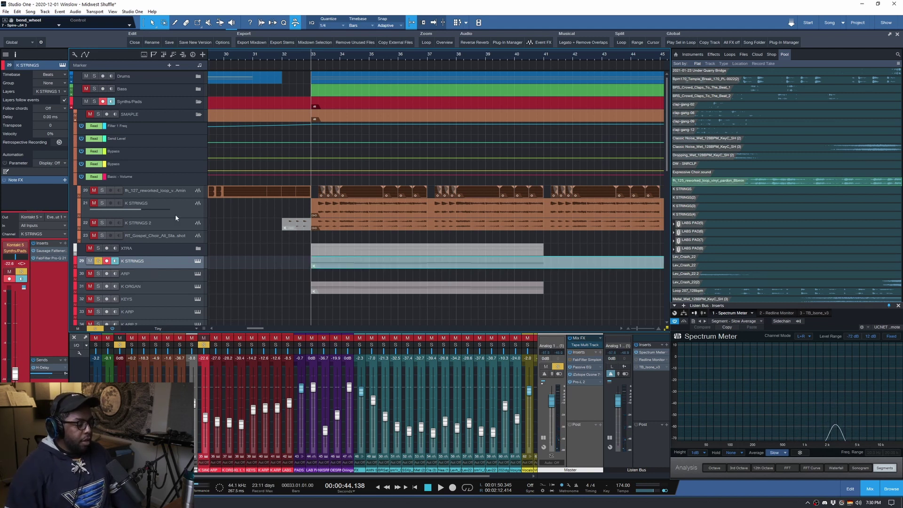
{"action": "left_click_drag", "start_coordinate": [173, 218], "coordinate": [189, 243]}
{"action": "left_click", "coordinate": [358, 239]}
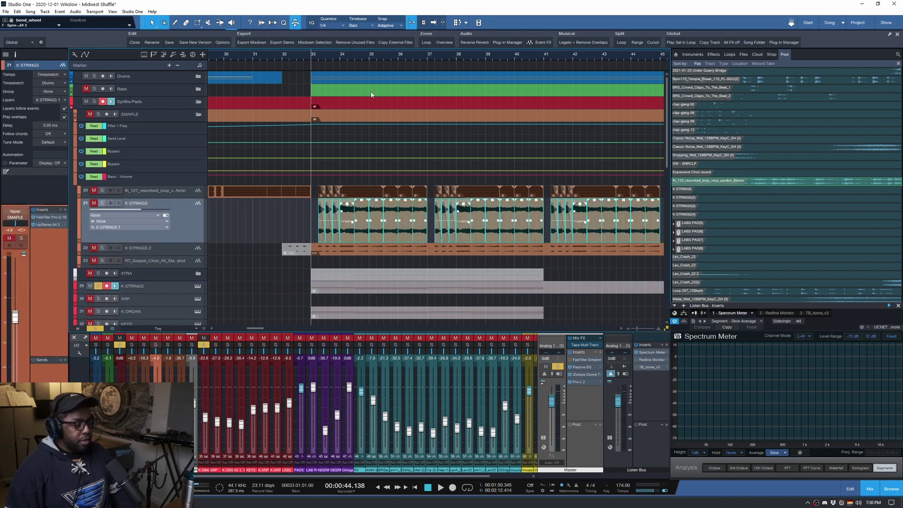
Step: Solo the K STRINGS audio track and audition it, stopping back at bar 33
{"action": "scroll", "coordinate": [357, 57], "scroll_direction": "up", "scroll_amount": 3}
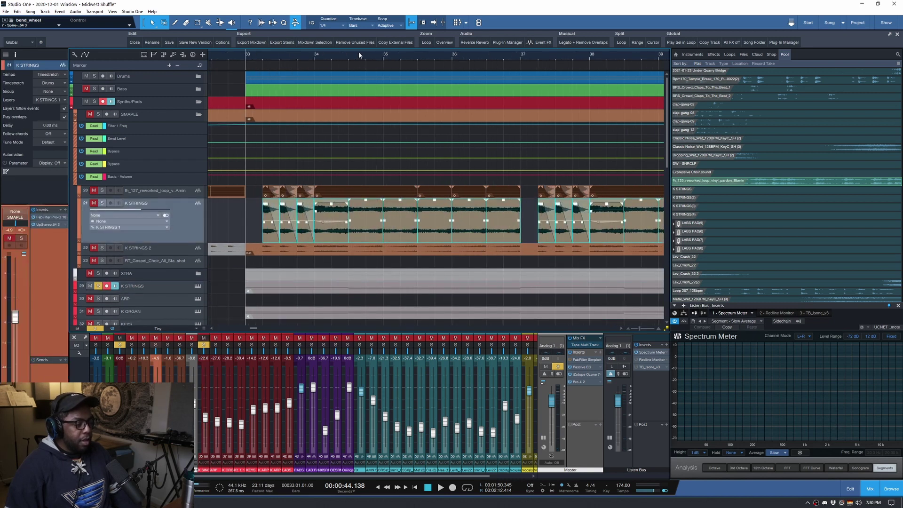
{"action": "left_click", "coordinate": [103, 204]}
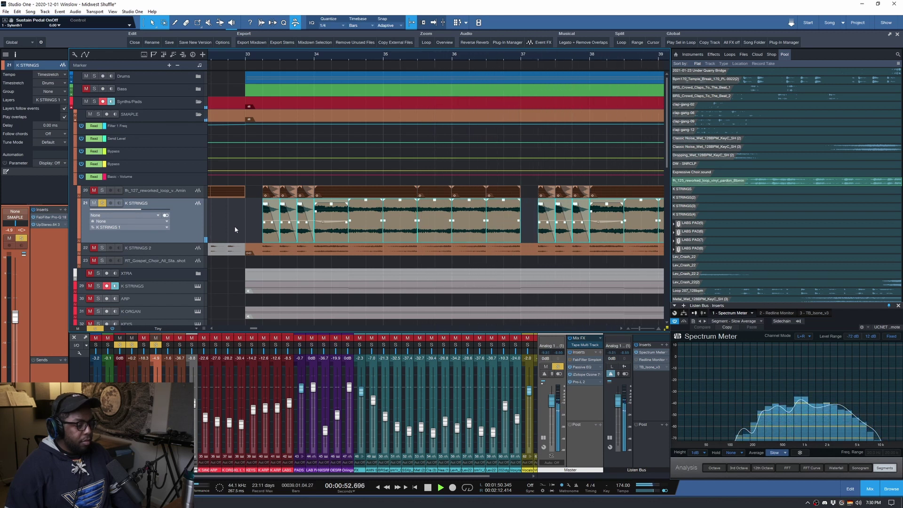
{"action": "scroll", "coordinate": [267, 54], "scroll_direction": "down", "scroll_amount": 2}
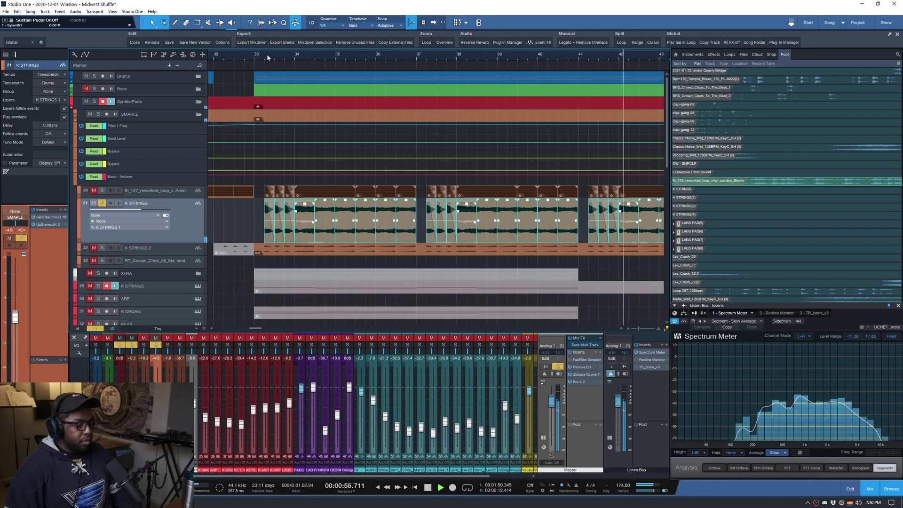
{"action": "key", "text": "space"}
Step: Solo the reworked loop track and play it from bar 33
{"action": "scroll", "coordinate": [277, 57], "scroll_direction": "up", "scroll_amount": 2}
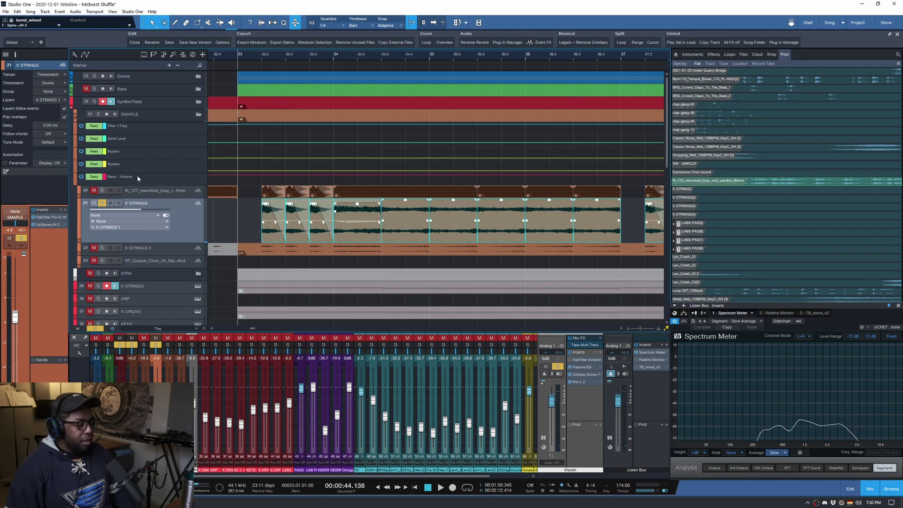
{"action": "left_click", "coordinate": [102, 190]}
{"action": "key", "text": "space"}
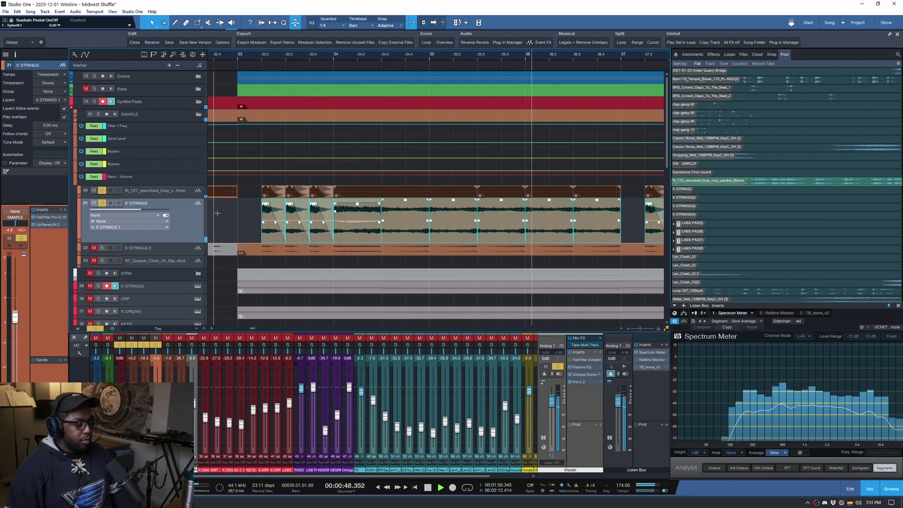
{"action": "key", "text": "space"}
Step: Make the K STRINGS 2 track taller and select it
{"action": "scroll", "coordinate": [236, 224], "scroll_direction": "down", "scroll_amount": 2}
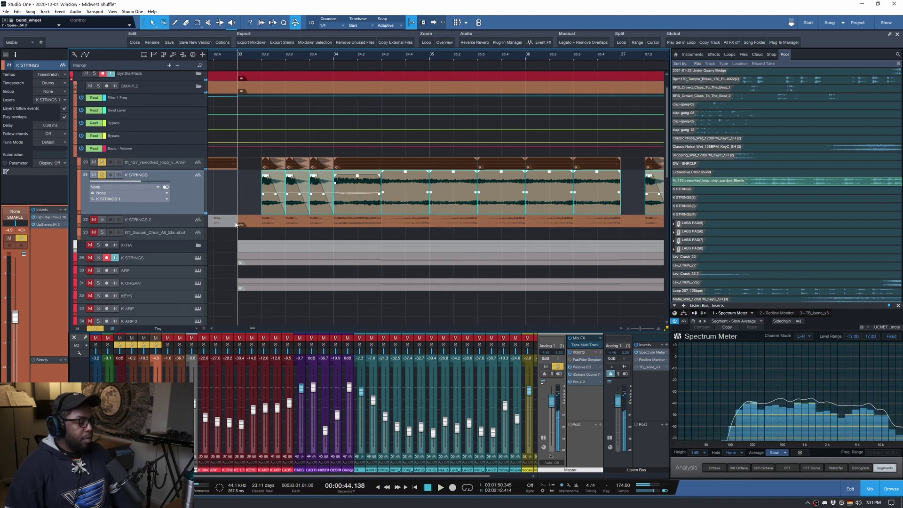
{"action": "left_click_drag", "start_coordinate": [168, 227], "coordinate": [169, 243]}
{"action": "left_click", "coordinate": [174, 230]}
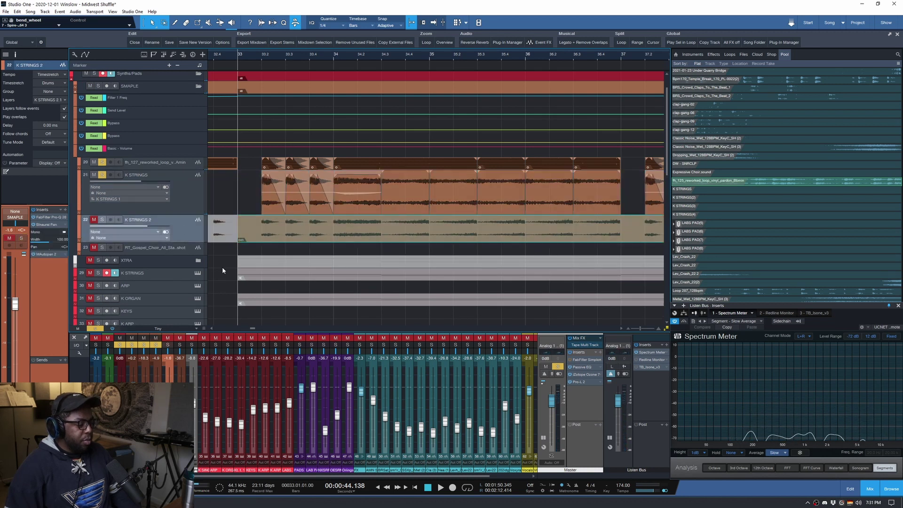
Step: Solo and audition the K ORGAN track, then select its event at bars 33–37
{"action": "scroll", "coordinate": [222, 271], "scroll_direction": "down", "scroll_amount": 3}
{"action": "left_click", "coordinate": [268, 258]}
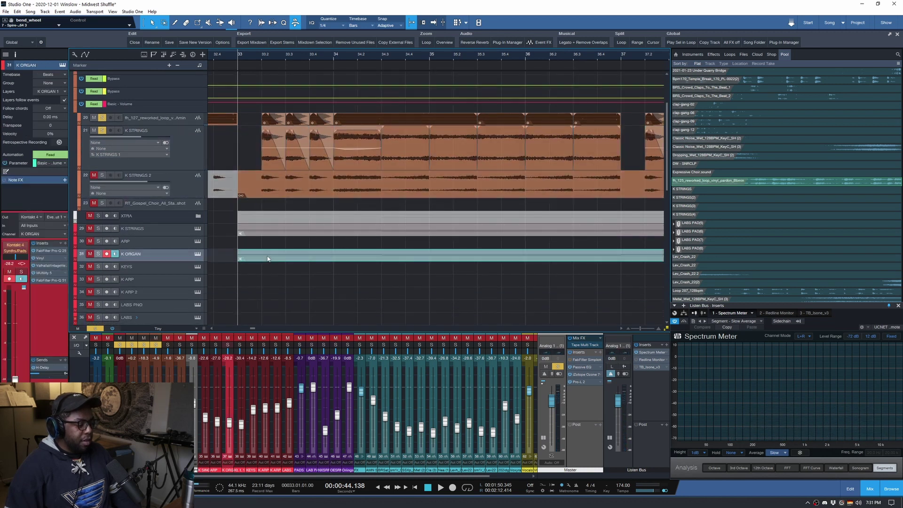
{"action": "left_click", "coordinate": [98, 254]}
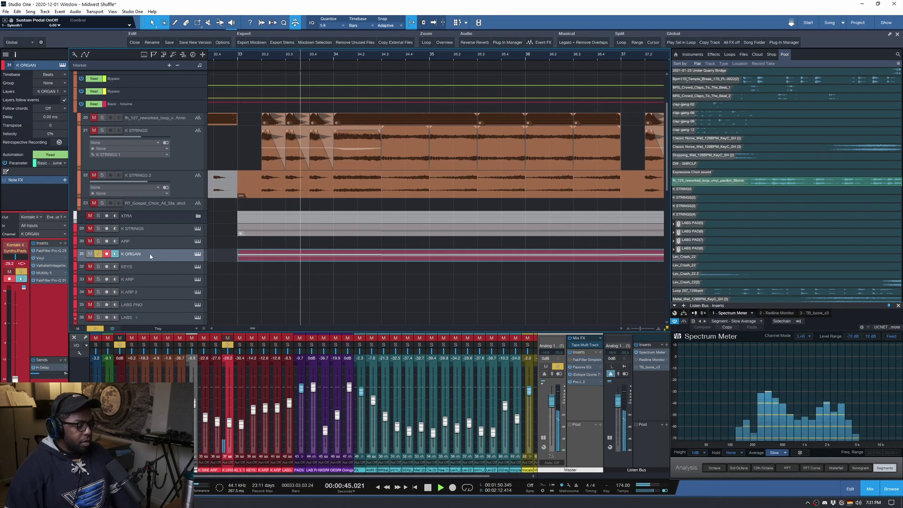
{"action": "scroll", "coordinate": [290, 57], "scroll_direction": "down", "scroll_amount": 5}
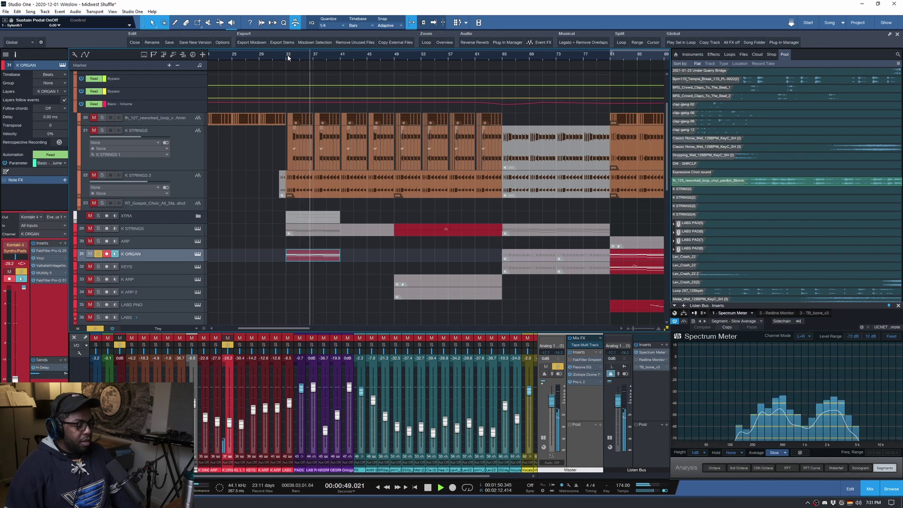
{"action": "scroll", "coordinate": [290, 57], "scroll_direction": "down", "scroll_amount": 3}
{"action": "scroll", "coordinate": [287, 57], "scroll_direction": "up", "scroll_amount": 2}
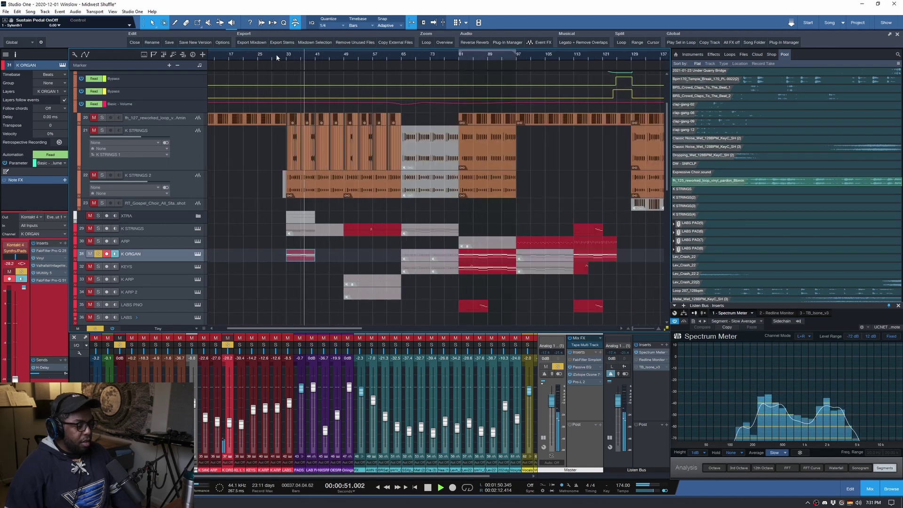
{"action": "scroll", "coordinate": [278, 57], "scroll_direction": "up", "scroll_amount": 2}
{"action": "key", "text": "space"}
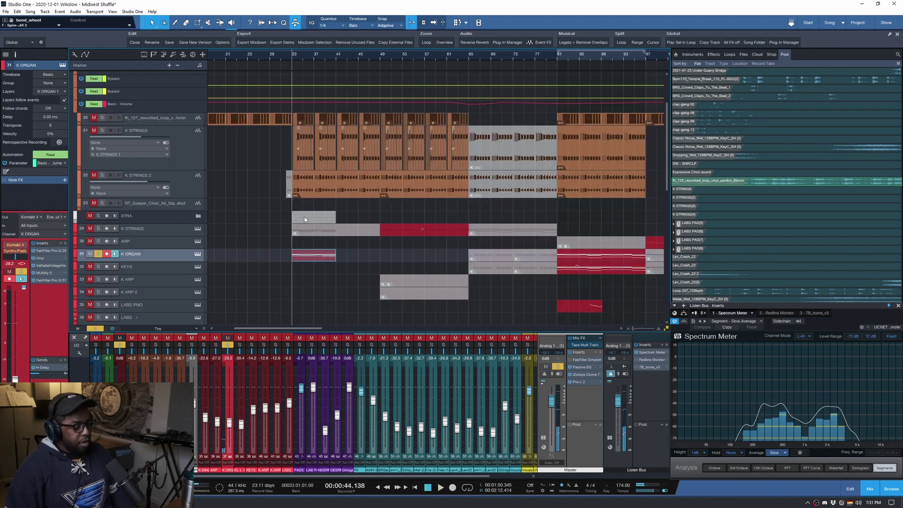
{"action": "left_click", "coordinate": [293, 256]}
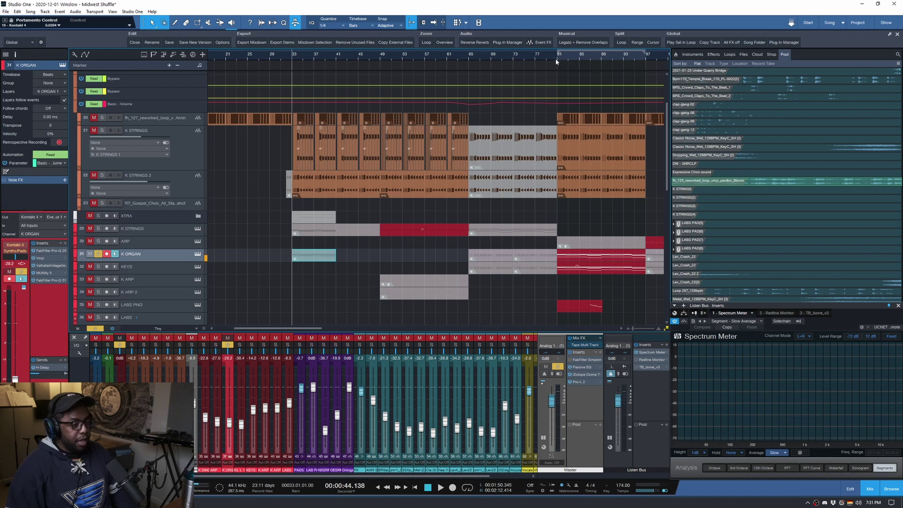
Step: Solo the SMAPLE folder and start playback, then solo the KEYS track too
{"action": "scroll", "coordinate": [106, 99], "scroll_direction": "up", "scroll_amount": 3}
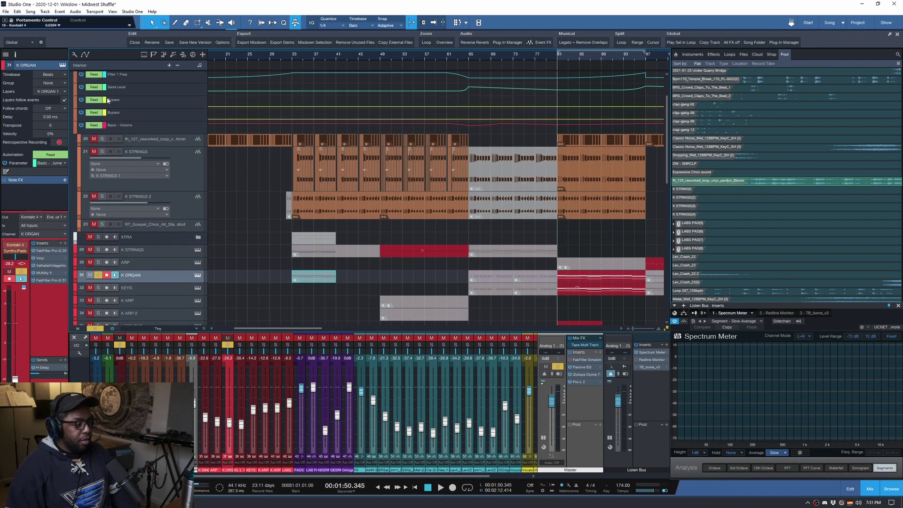
{"action": "left_click", "coordinate": [99, 83]}
{"action": "key", "text": "space"}
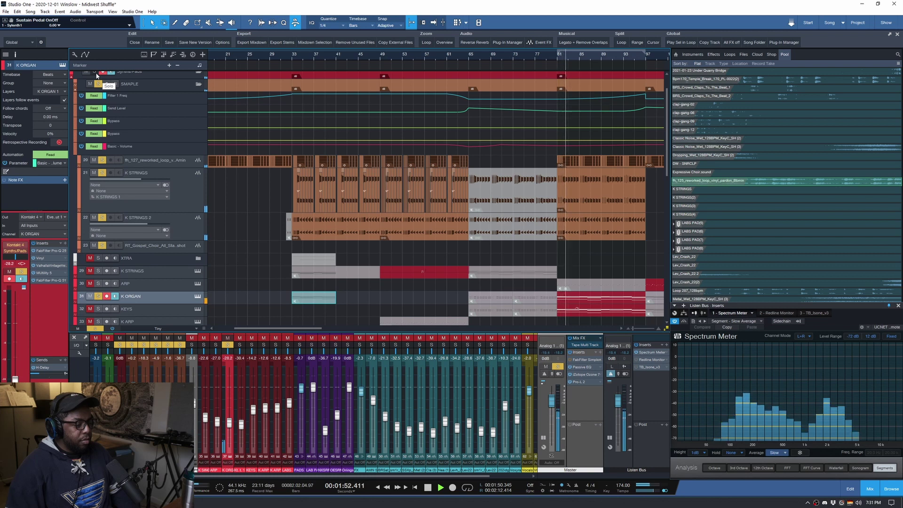
{"action": "left_click", "coordinate": [95, 309]}
{"action": "left_click", "coordinate": [98, 309]}
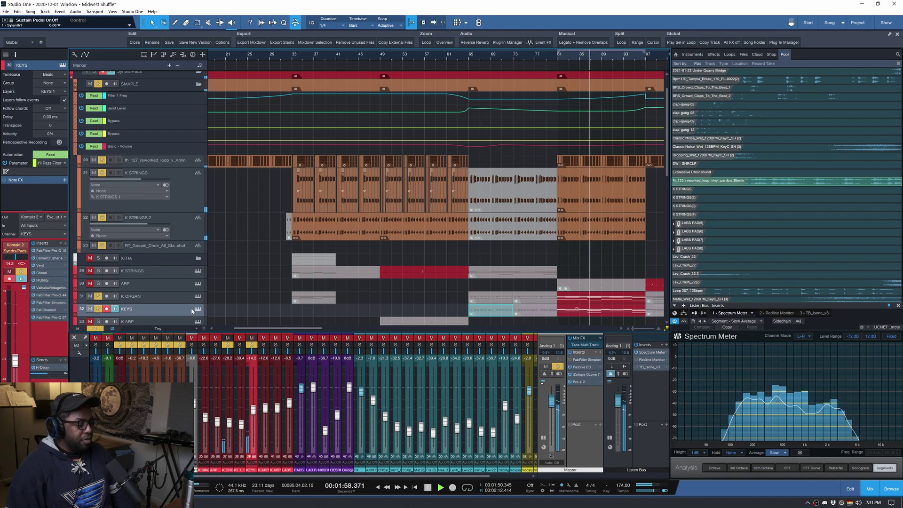
Step: Check and close the KEYS Kontakt instrument, stop playback, and unsolo K ORGAN
{"action": "key", "text": "F11"}
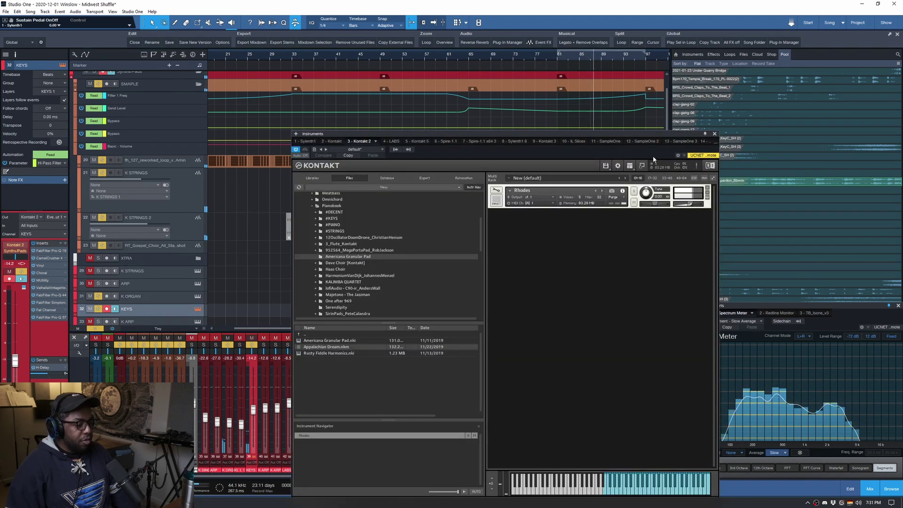
{"action": "left_click", "coordinate": [714, 134]}
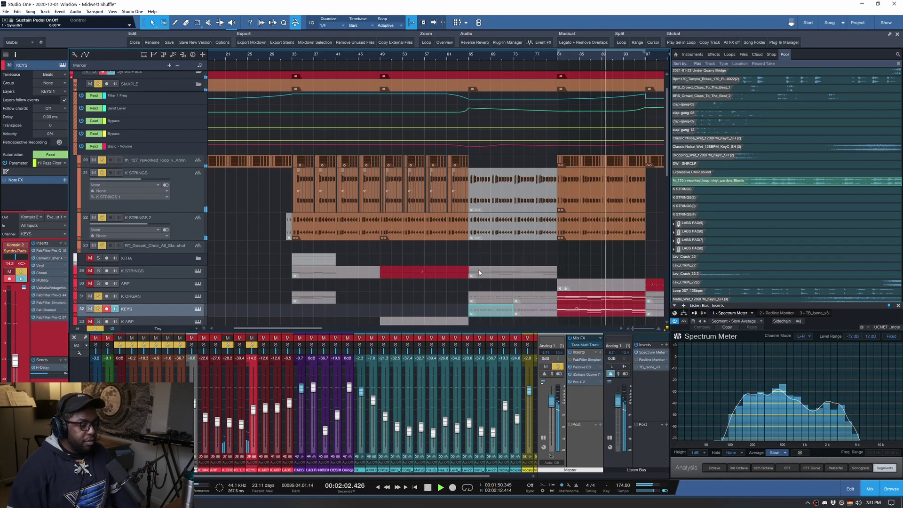
{"action": "key", "text": "space"}
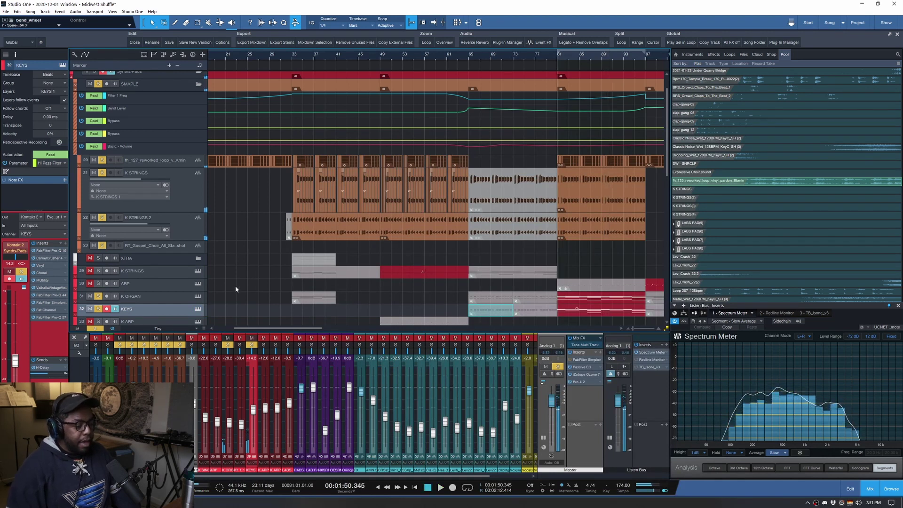
{"action": "left_click", "coordinate": [99, 296]}
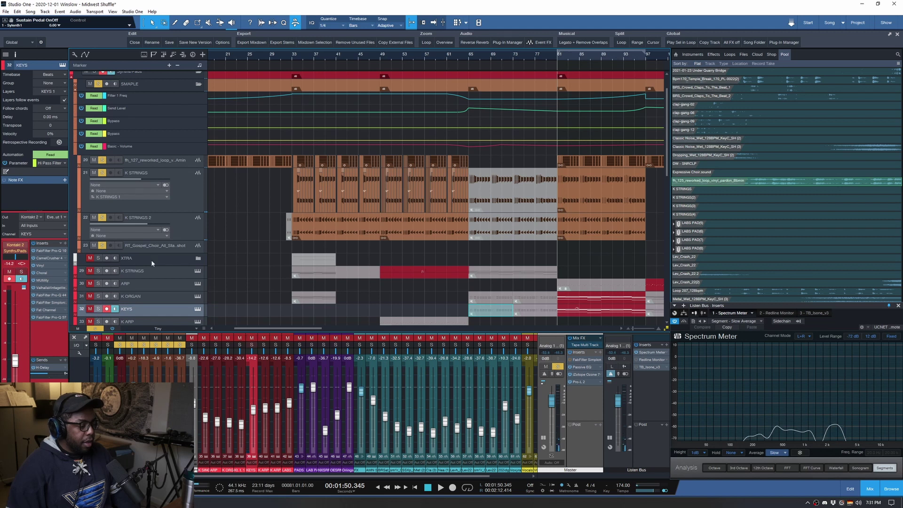
{"action": "left_click", "coordinate": [182, 217]}
Step: At bar 33, split the K STRINGS 2 event to match the K STRINGS pieces
{"action": "scroll", "coordinate": [265, 246], "scroll_direction": "down", "scroll_amount": 2}
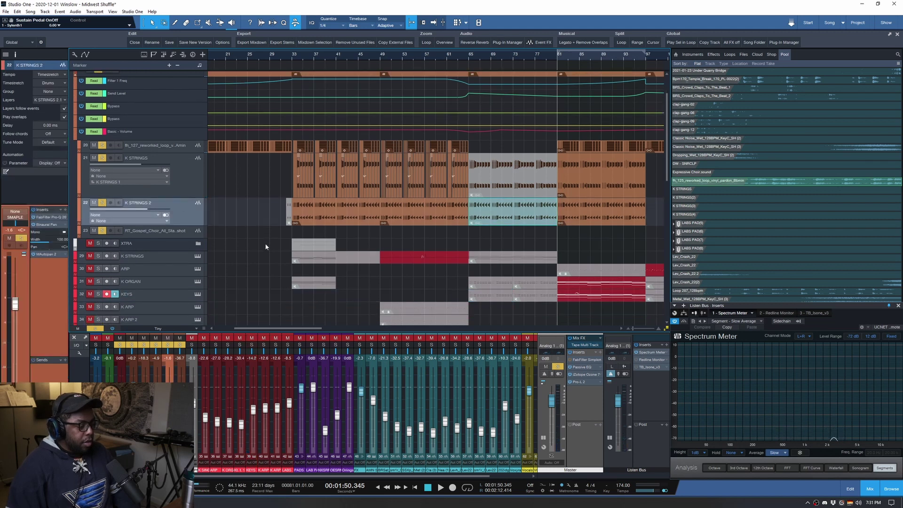
{"action": "scroll", "coordinate": [265, 247], "scroll_direction": "up", "scroll_amount": 1}
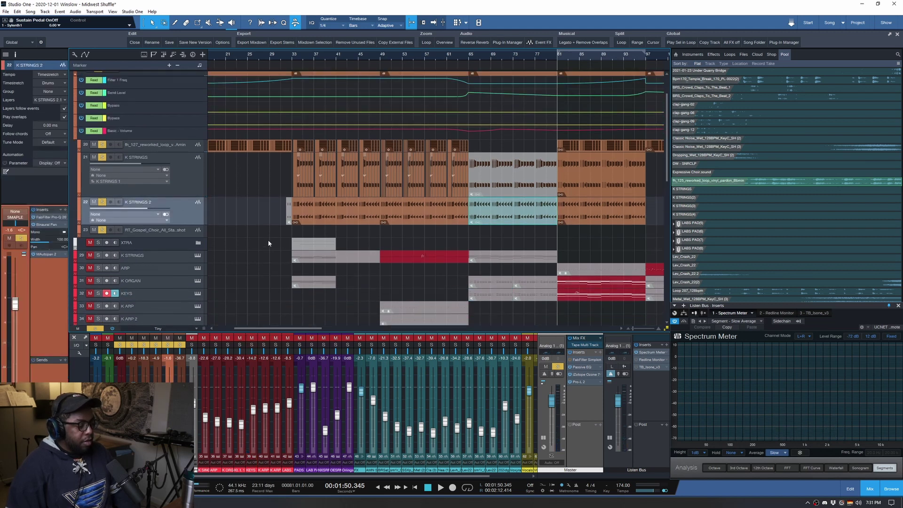
{"action": "left_click", "coordinate": [293, 55]}
{"action": "scroll", "coordinate": [297, 56], "scroll_direction": "up", "scroll_amount": 3}
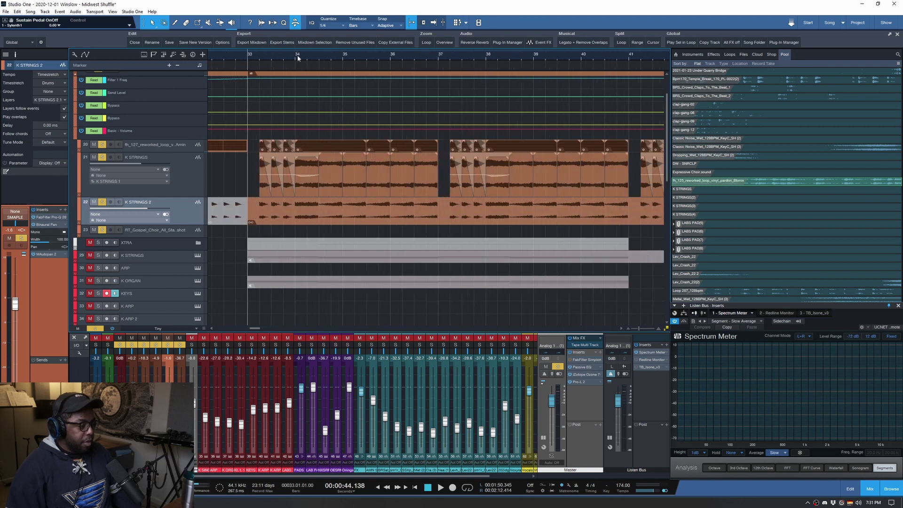
{"action": "left_click", "coordinate": [303, 222]}
{"action": "key", "text": "q"}
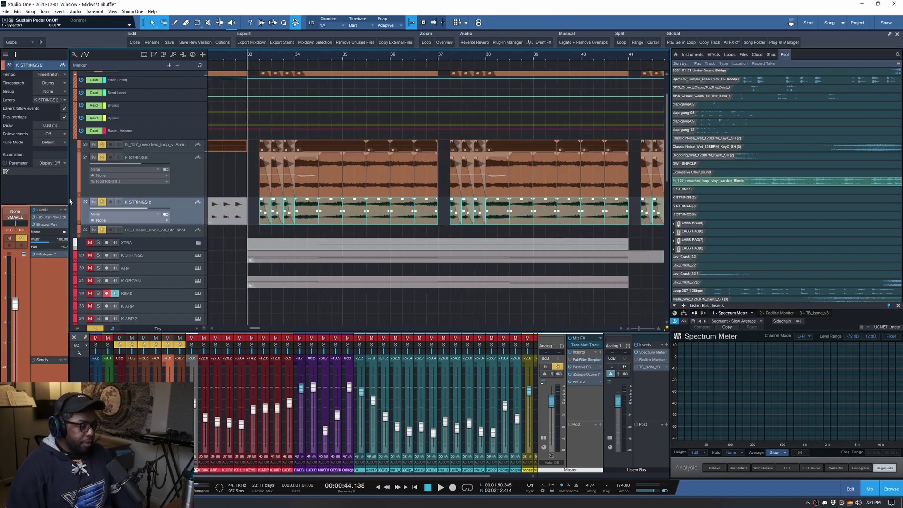
Step: Solo only K STRINGS 2 and play it from bar 33
{"action": "left_click", "coordinate": [102, 202], "text": "alt"}
{"action": "key", "text": "space"}
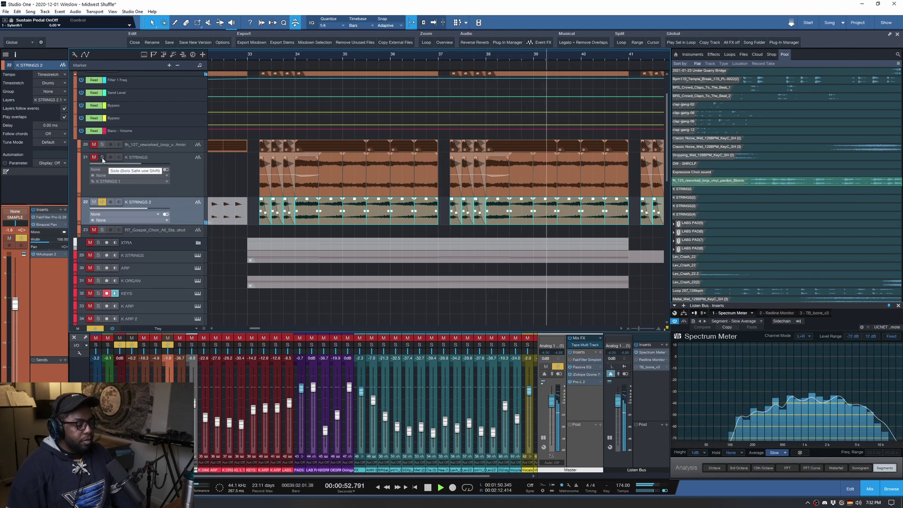
{"action": "key", "text": "space"}
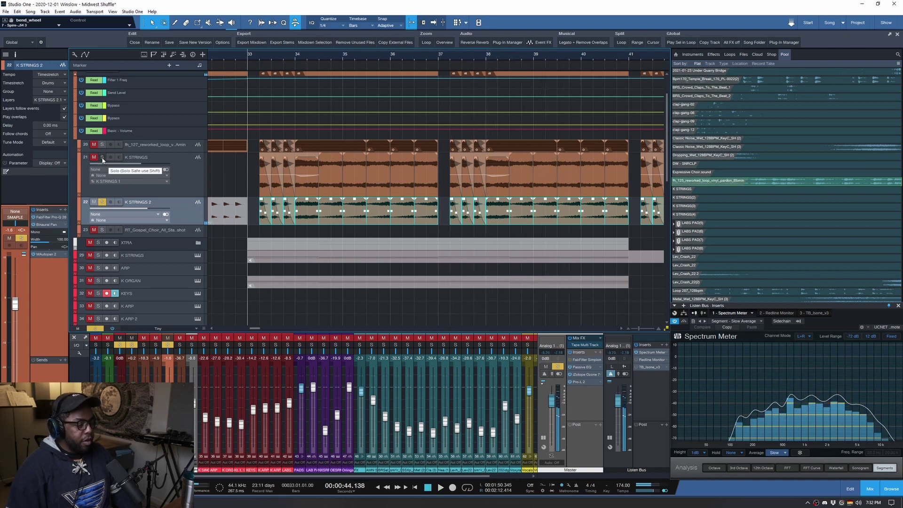
Step: Add K STRINGS to the solo and play both string tracks together
{"action": "left_click", "coordinate": [102, 158]}
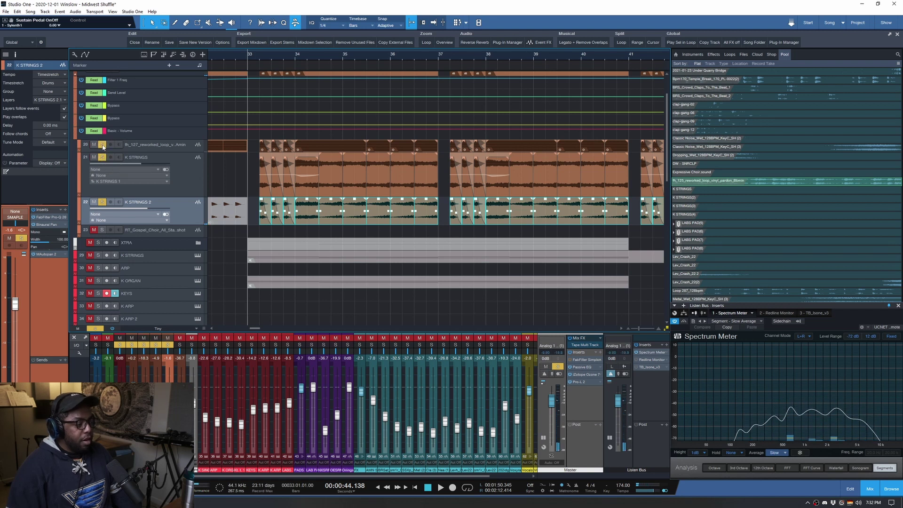
{"action": "scroll", "coordinate": [250, 195], "scroll_direction": "up", "scroll_amount": 1}
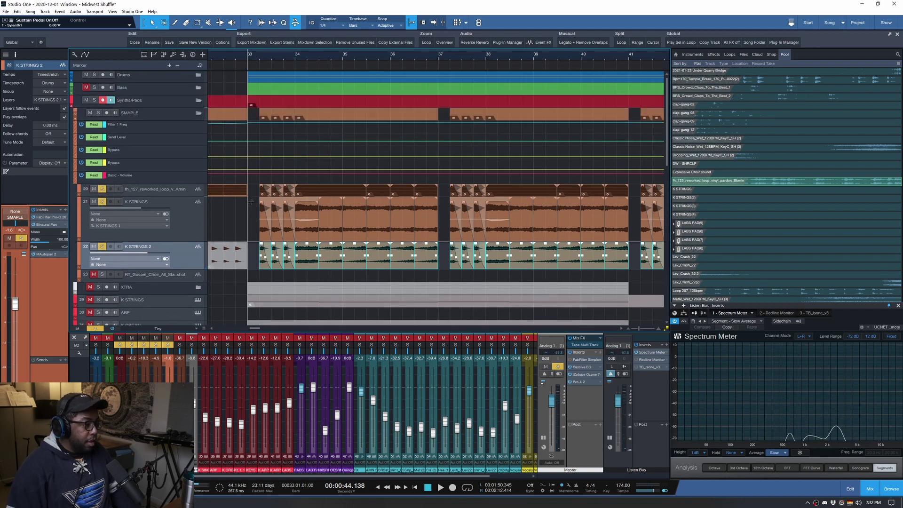
{"action": "key", "text": "space"}
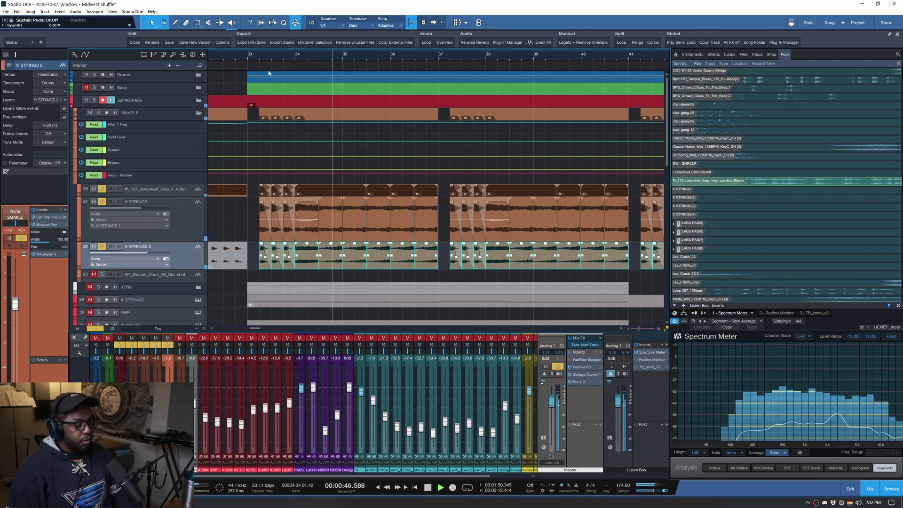
{"action": "scroll", "coordinate": [244, 54], "scroll_direction": "down", "scroll_amount": 4}
{"action": "scroll", "coordinate": [244, 55], "scroll_direction": "down", "scroll_amount": 2}
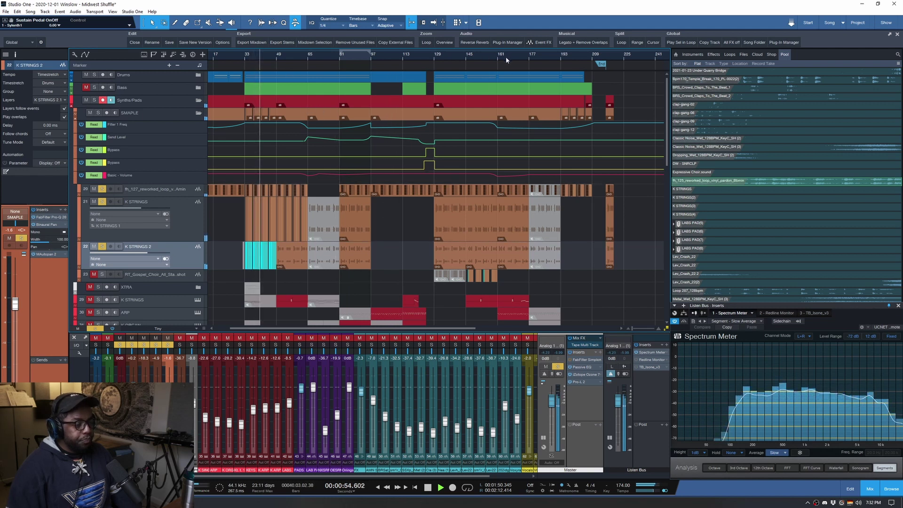
{"action": "key", "text": "space"}
Step: Set the playhead to bar 145 and make the gospel choir track taller
{"action": "scroll", "coordinate": [496, 57], "scroll_direction": "up", "scroll_amount": 10}
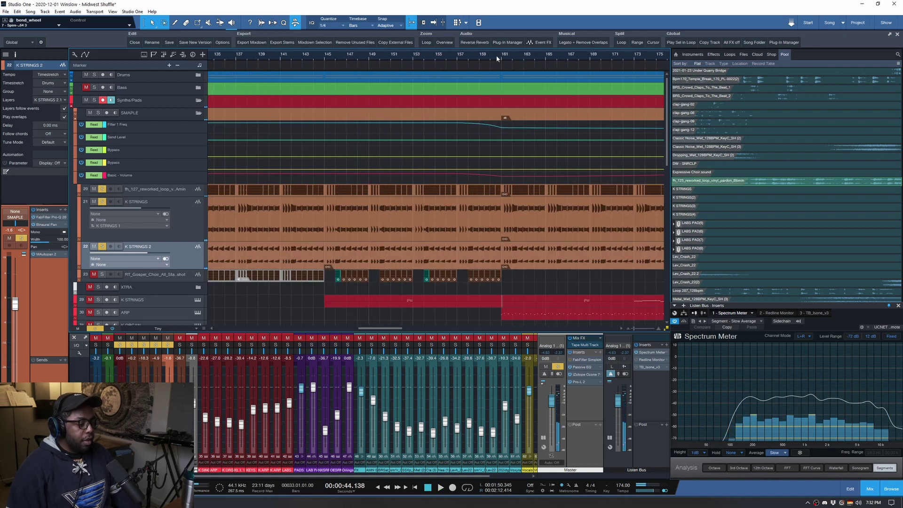
{"action": "scroll", "coordinate": [324, 56], "scroll_direction": "up", "scroll_amount": 3}
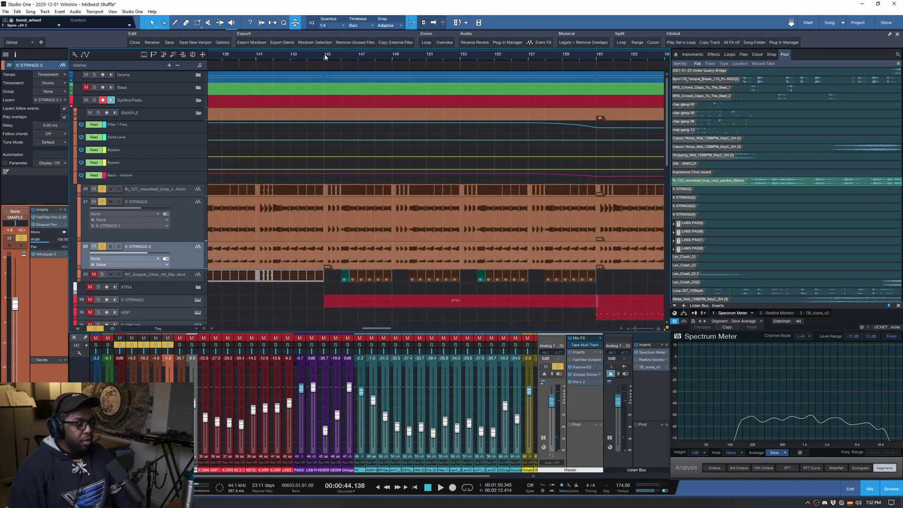
{"action": "scroll", "coordinate": [324, 56], "scroll_direction": "down", "scroll_amount": 2}
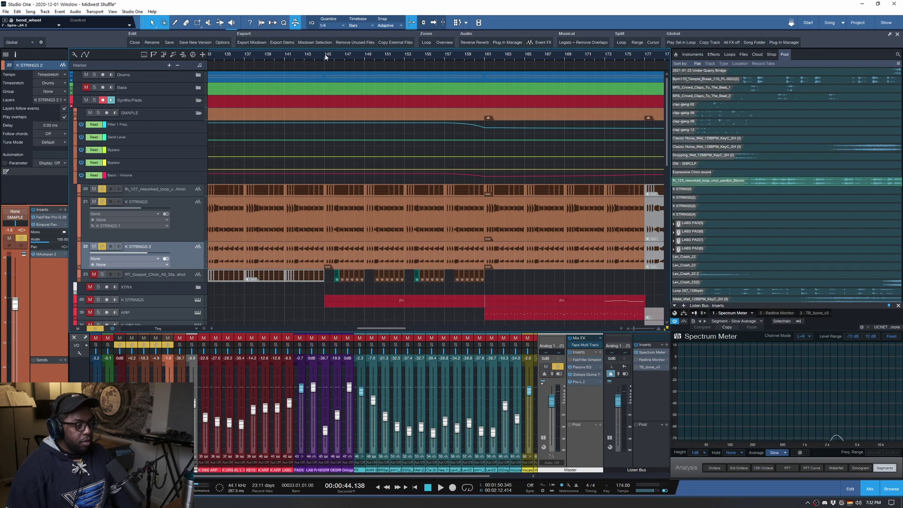
{"action": "left_click", "coordinate": [325, 57]}
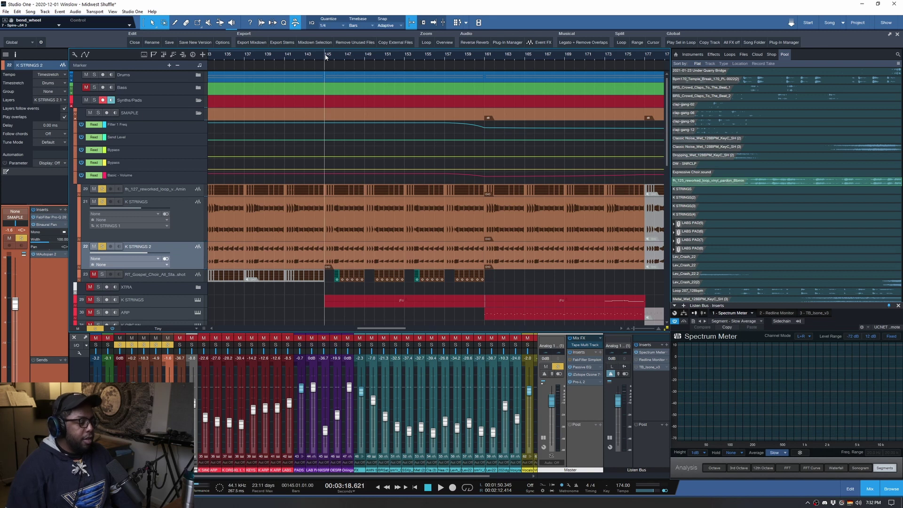
{"action": "scroll", "coordinate": [324, 56], "scroll_direction": "up", "scroll_amount": 5}
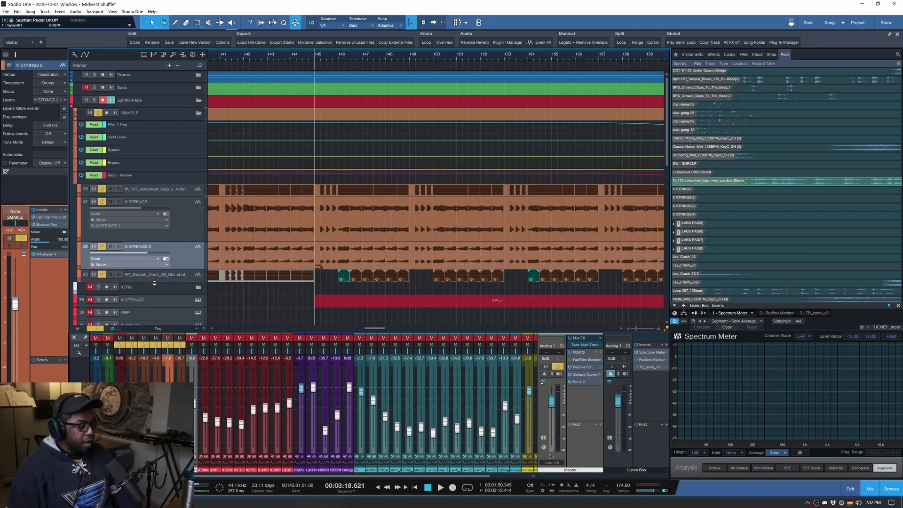
{"action": "left_click_drag", "start_coordinate": [154, 283], "coordinate": [154, 293]}
Step: Solo only the gospel choir track and play it from near bar 146
{"action": "left_click", "coordinate": [345, 56]}
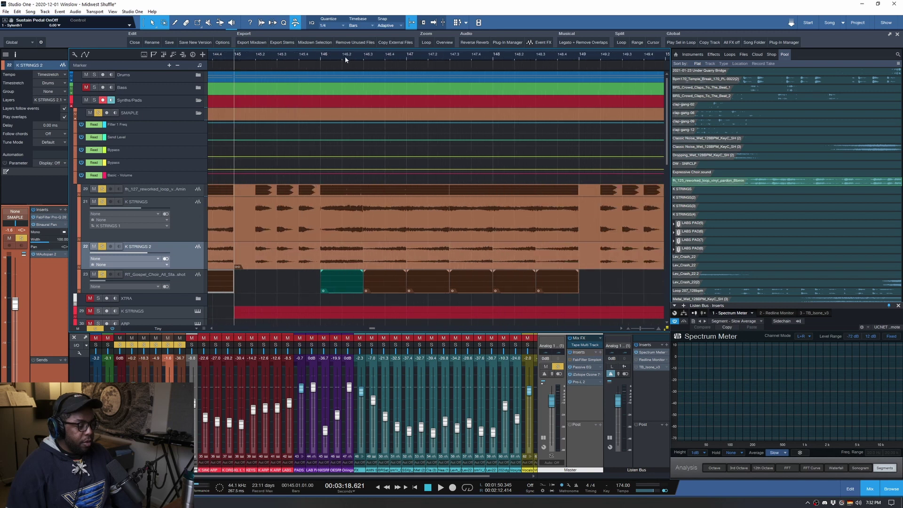
{"action": "scroll", "coordinate": [316, 55], "scroll_direction": "up", "scroll_amount": 5}
{"action": "left_click", "coordinate": [102, 275], "text": "ctrl"}
{"action": "key", "text": "space"}
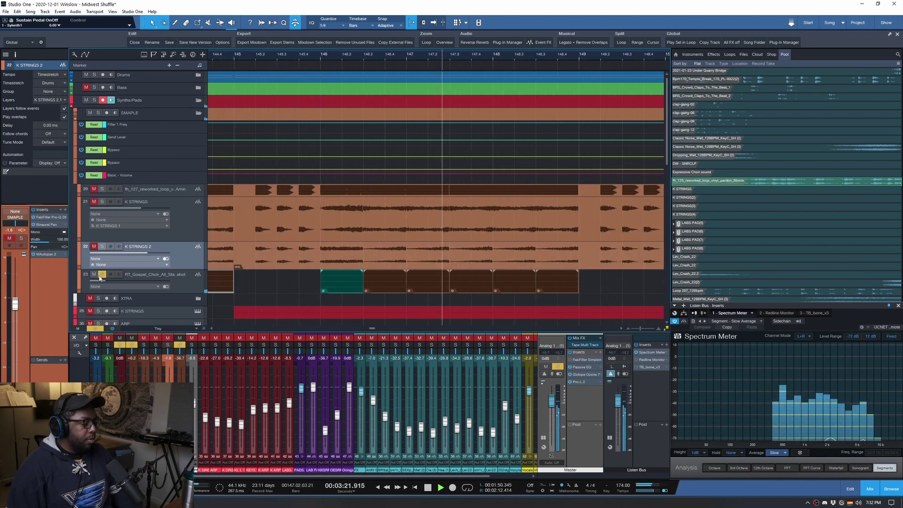
{"action": "scroll", "coordinate": [423, 57], "scroll_direction": "down", "scroll_amount": 2}
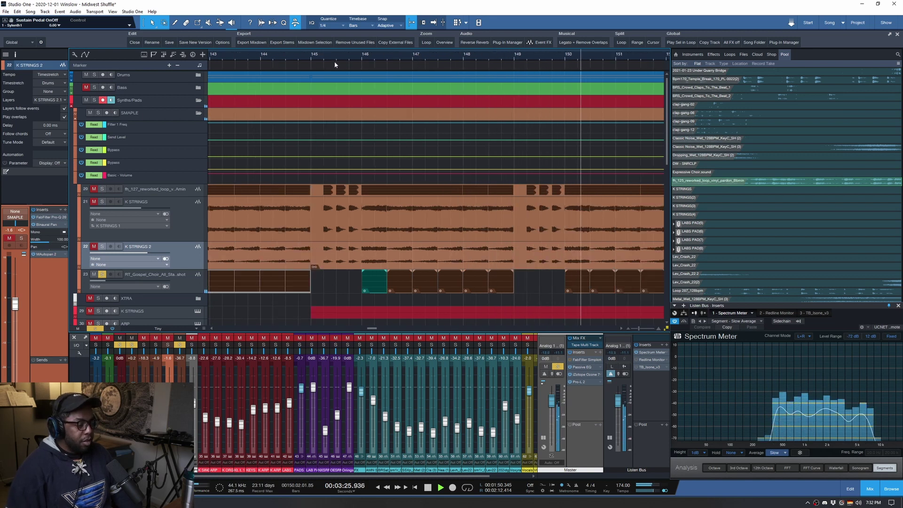
{"action": "key", "text": "space"}
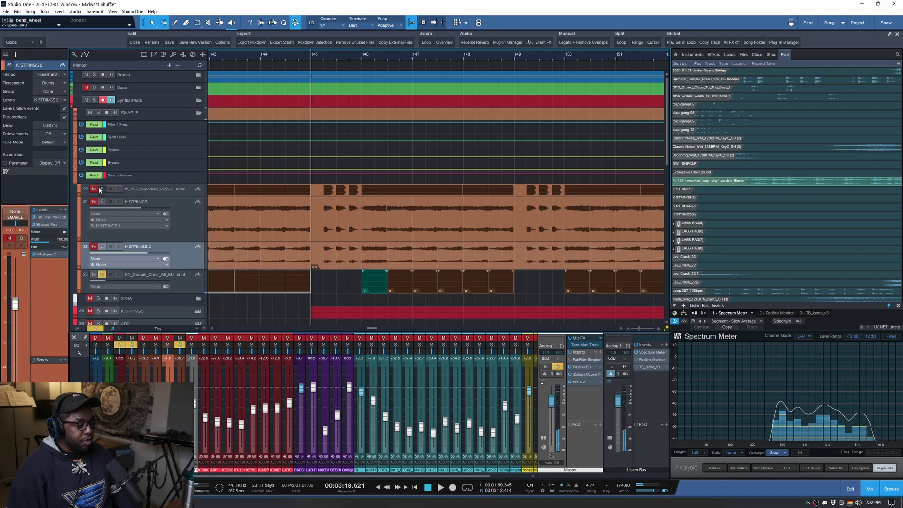
Step: Solo the SMAPLE folder too, play from bar 145, then select the folder
{"action": "left_click", "coordinate": [97, 113]}
{"action": "key", "text": "space"}
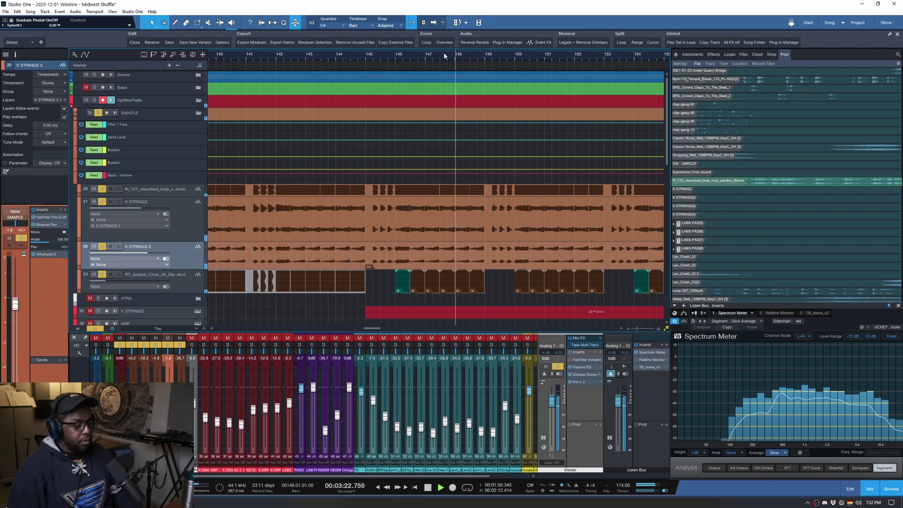
{"action": "scroll", "coordinate": [444, 52], "scroll_direction": "down", "scroll_amount": 5}
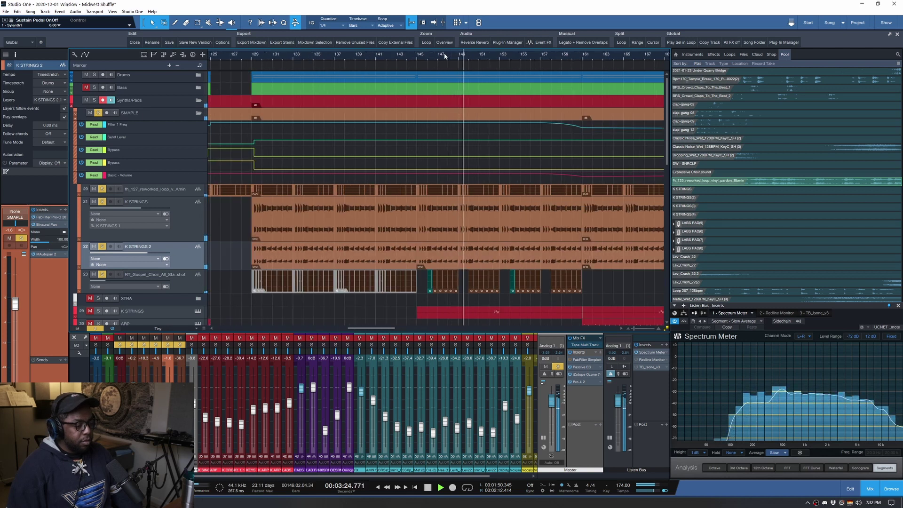
{"action": "scroll", "coordinate": [445, 56], "scroll_direction": "down", "scroll_amount": 3}
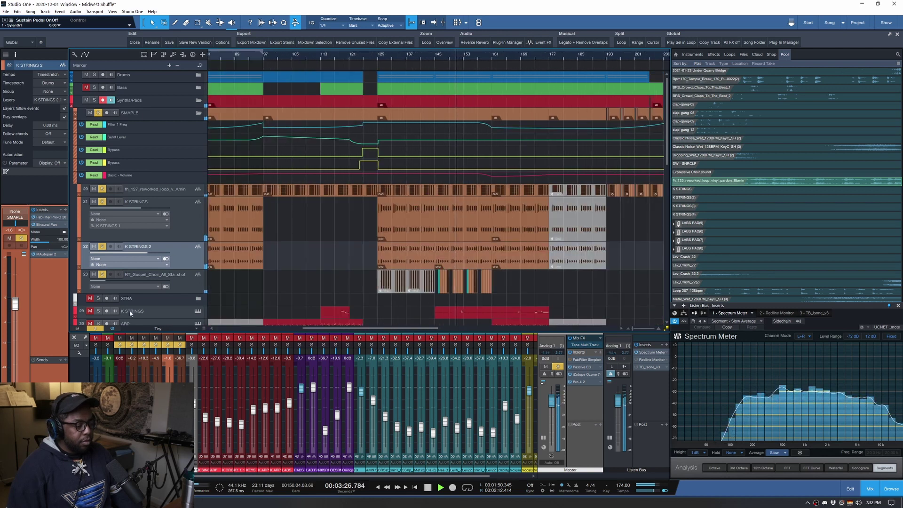
{"action": "key", "text": "space"}
{"action": "scroll", "coordinate": [465, 55], "scroll_direction": "down", "scroll_amount": 3}
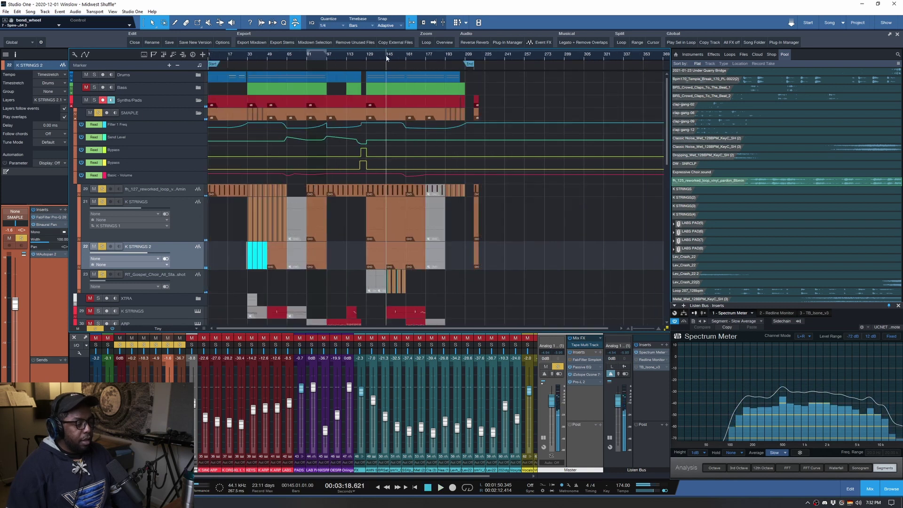
{"action": "scroll", "coordinate": [250, 60], "scroll_direction": "up", "scroll_amount": 3}
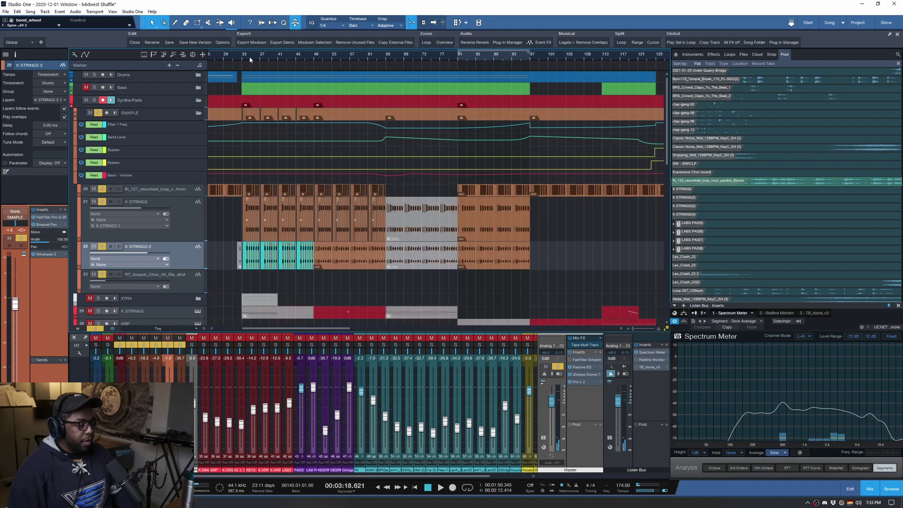
{"action": "scroll", "coordinate": [250, 59], "scroll_direction": "down", "scroll_amount": 2}
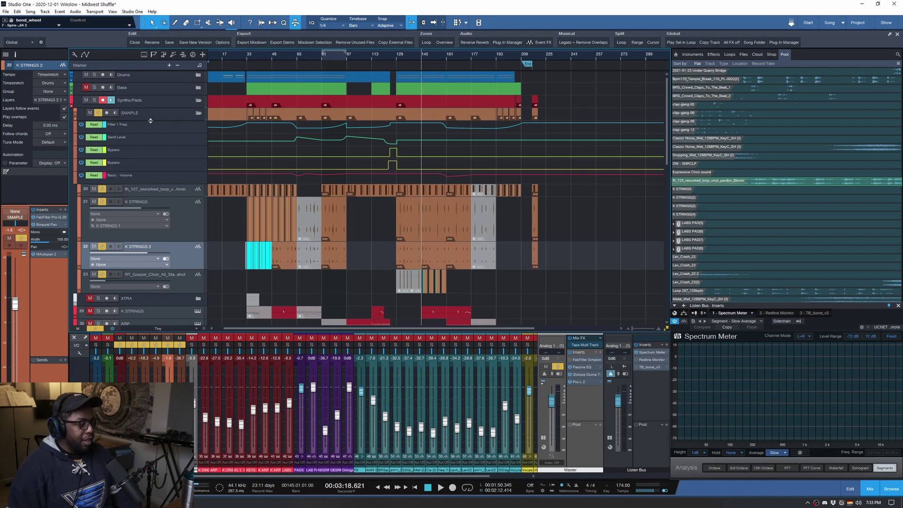
{"action": "left_click", "coordinate": [165, 118]}
Step: Enlarge the SMAPLE folder track and play from just past bar 33
{"action": "left_click_drag", "start_coordinate": [152, 120], "coordinate": [151, 129]}
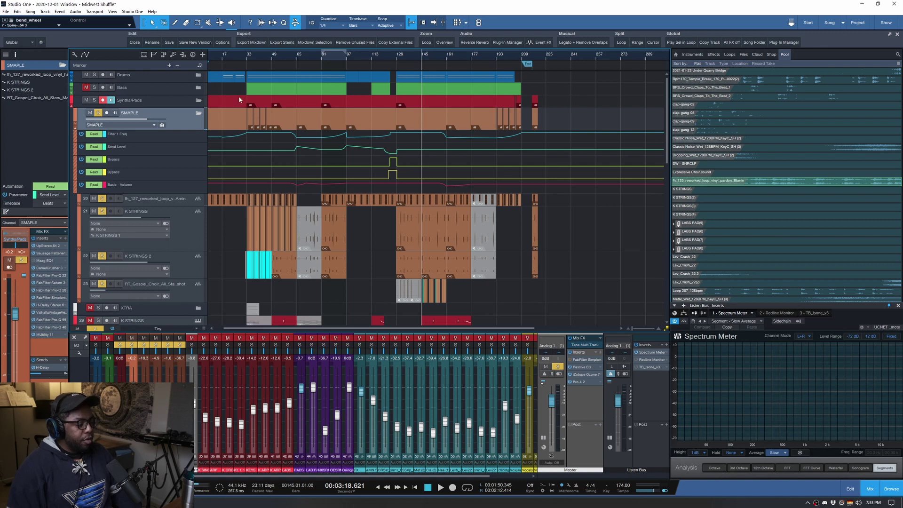
{"action": "scroll", "coordinate": [243, 64], "scroll_direction": "up", "scroll_amount": 5}
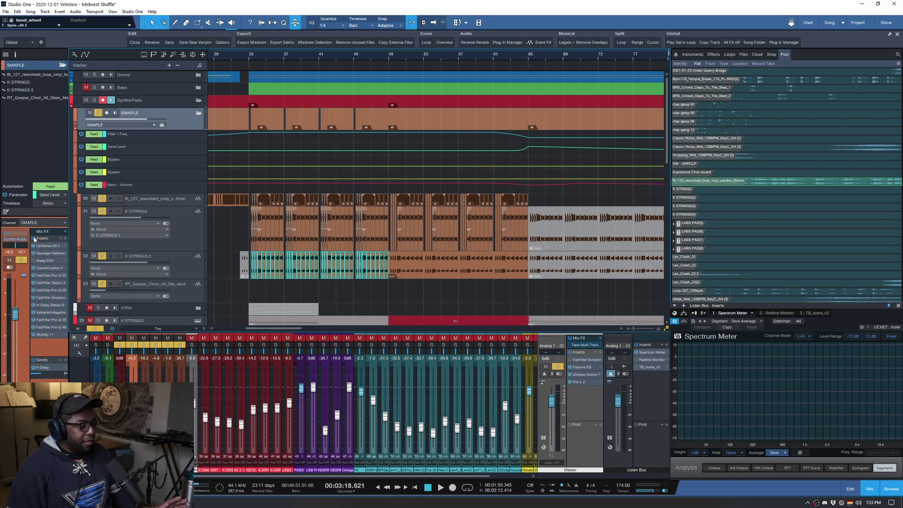
{"action": "scroll", "coordinate": [256, 57], "scroll_direction": "up", "scroll_amount": 4}
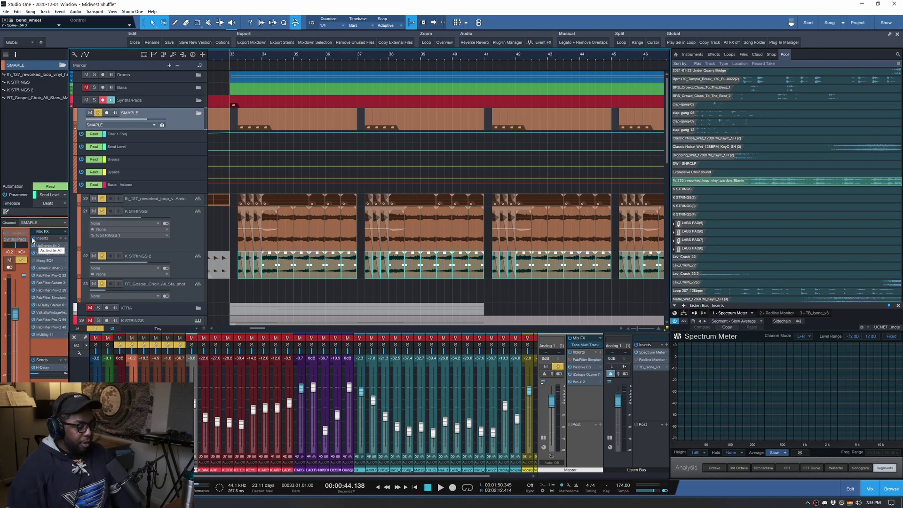
{"action": "scroll", "coordinate": [238, 56], "scroll_direction": "up", "scroll_amount": 2}
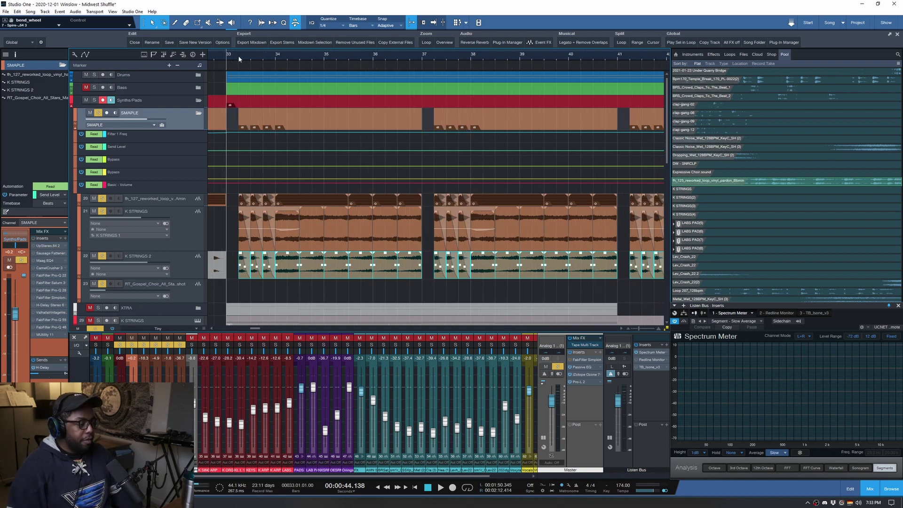
{"action": "left_click", "coordinate": [238, 59]}
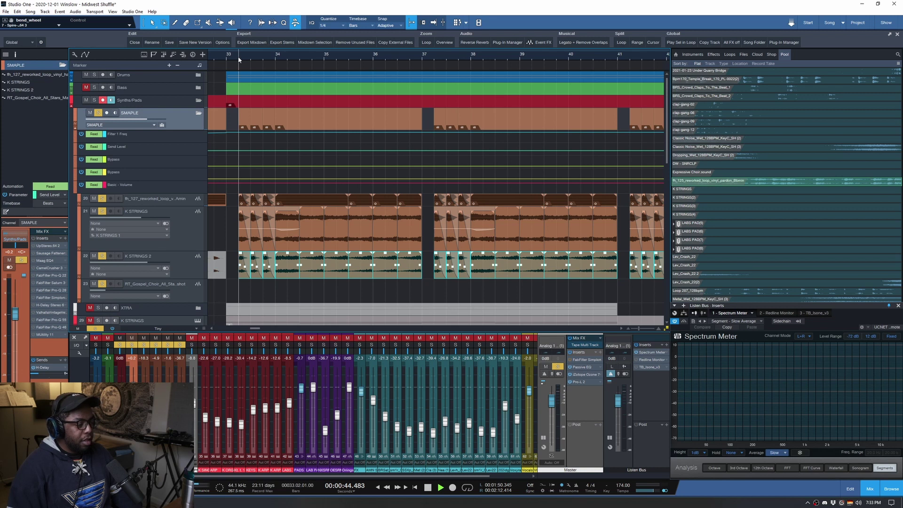
{"action": "key", "text": "space"}
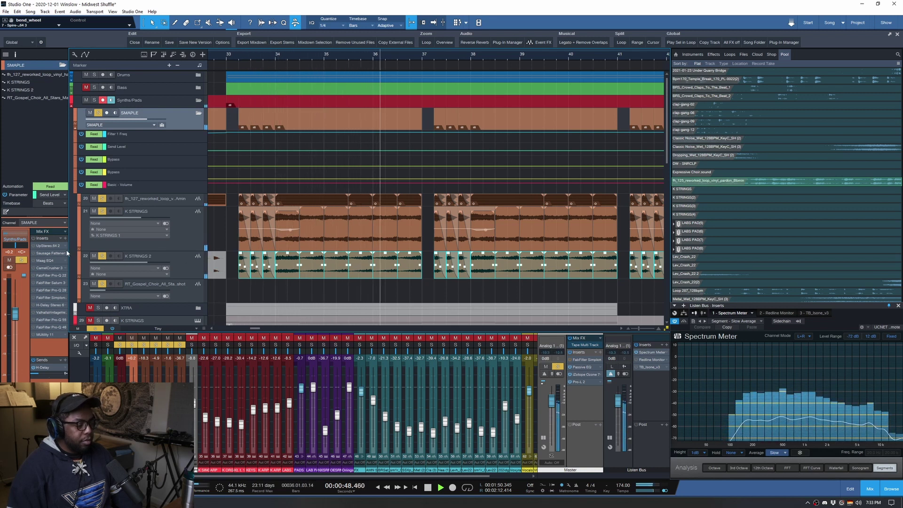
{"action": "key", "text": "space"}
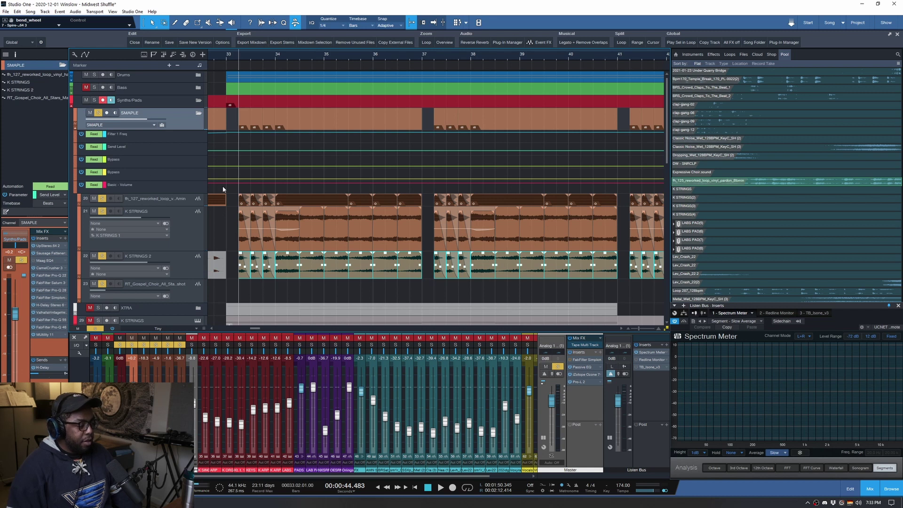
Step: Play the arrangement while zooming out to more bars, then stop at bar 33
{"action": "key", "text": "space"}
{"action": "key", "text": "z"}
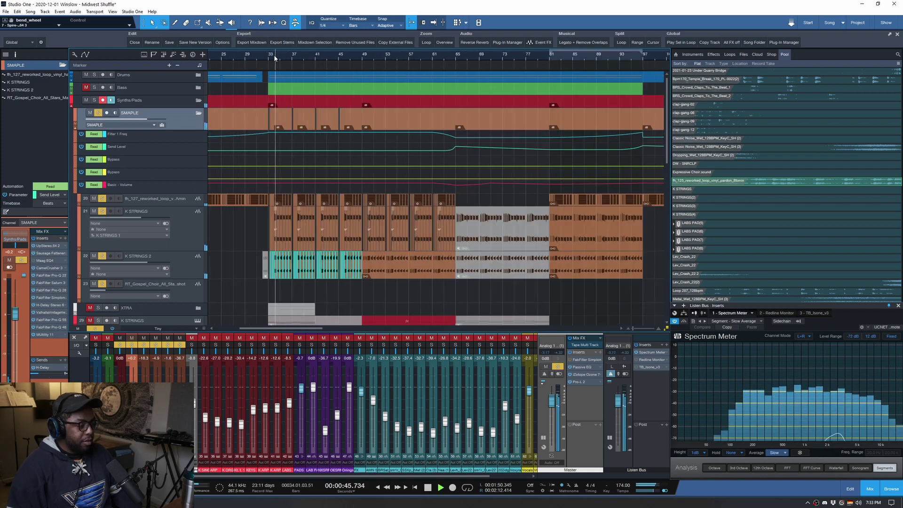
{"action": "key", "text": "w"}
{"action": "key", "text": "w"}
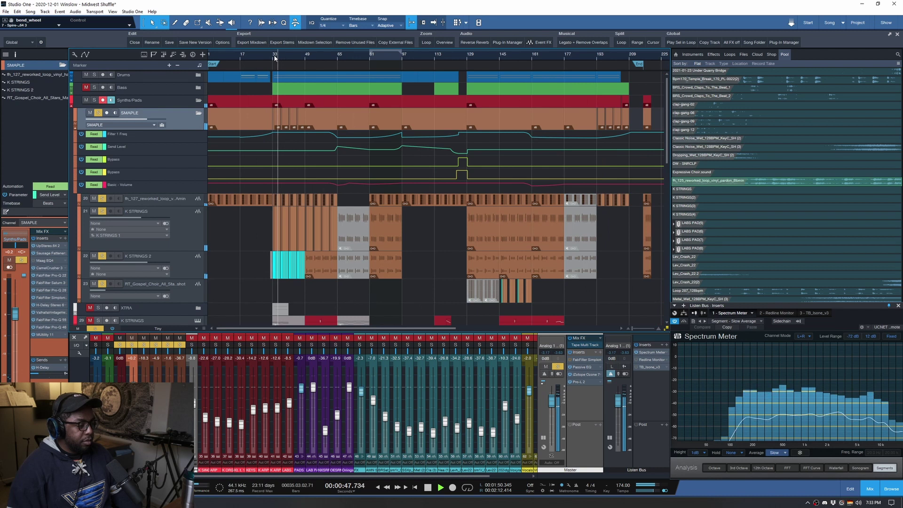
{"action": "key", "text": "space"}
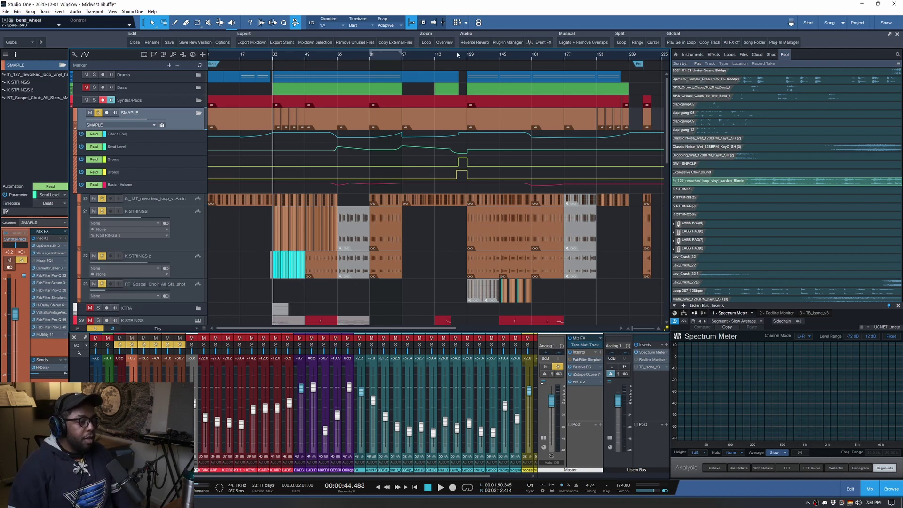
Step: Audition the song from bar 121
{"action": "scroll", "coordinate": [458, 54], "scroll_direction": "up", "scroll_amount": 4}
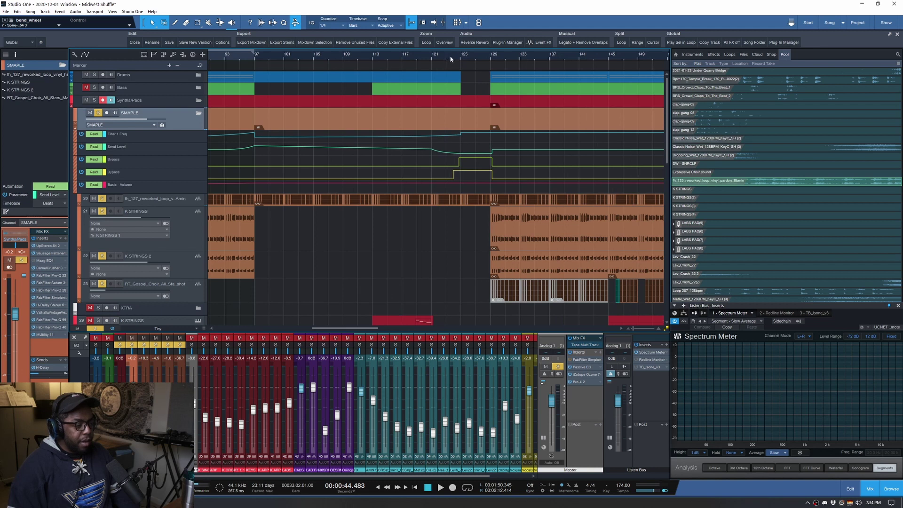
{"action": "left_click", "coordinate": [437, 56]}
{"action": "key", "text": "space"}
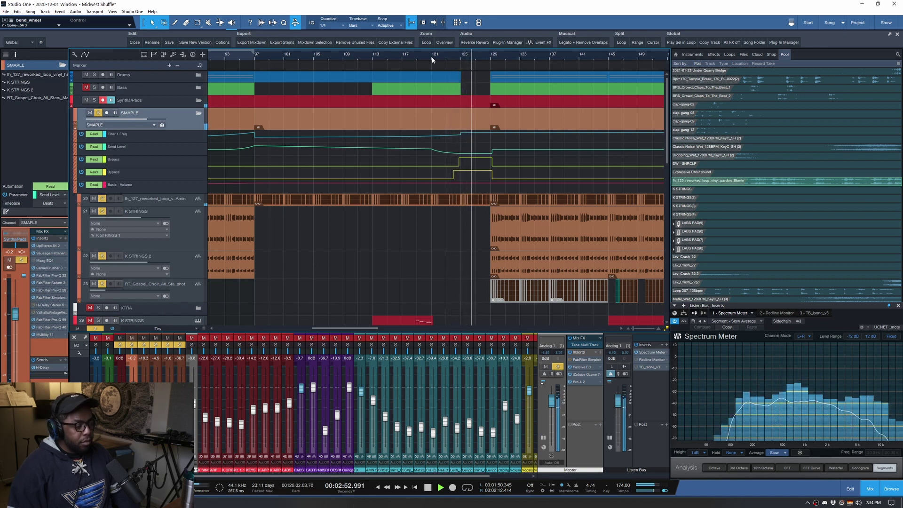
{"action": "key", "text": "space"}
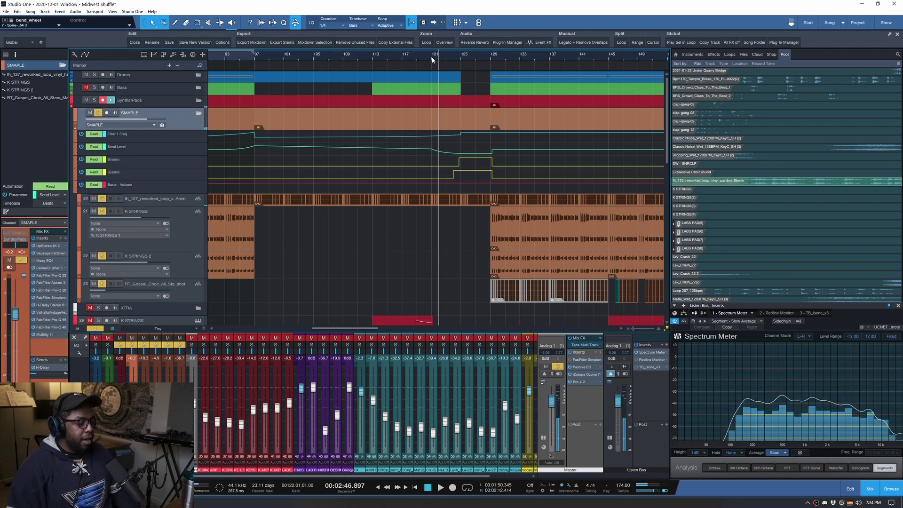
Step: Zoom out to the whole song and shrink track heights to fit more tracks
{"action": "key", "text": "w"}
{"action": "key", "text": "w"}
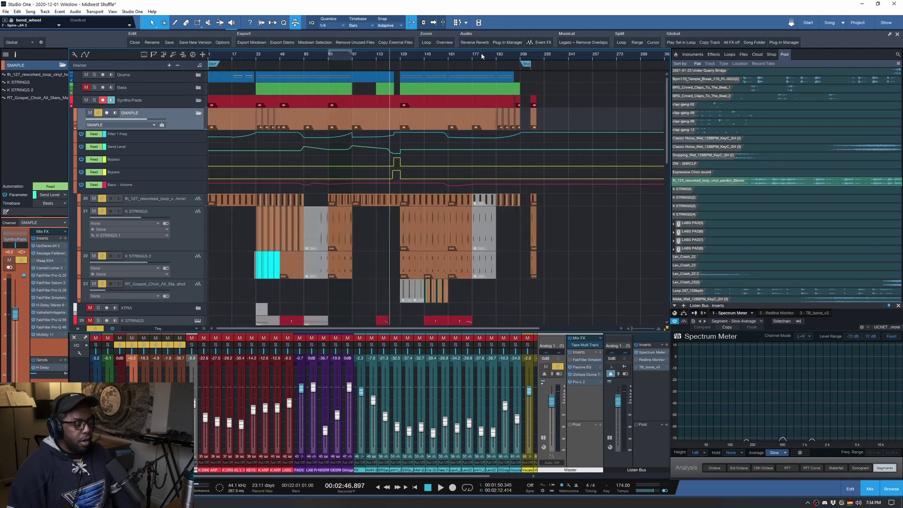
{"action": "key", "text": "shift+w"}
{"action": "key", "text": "w"}
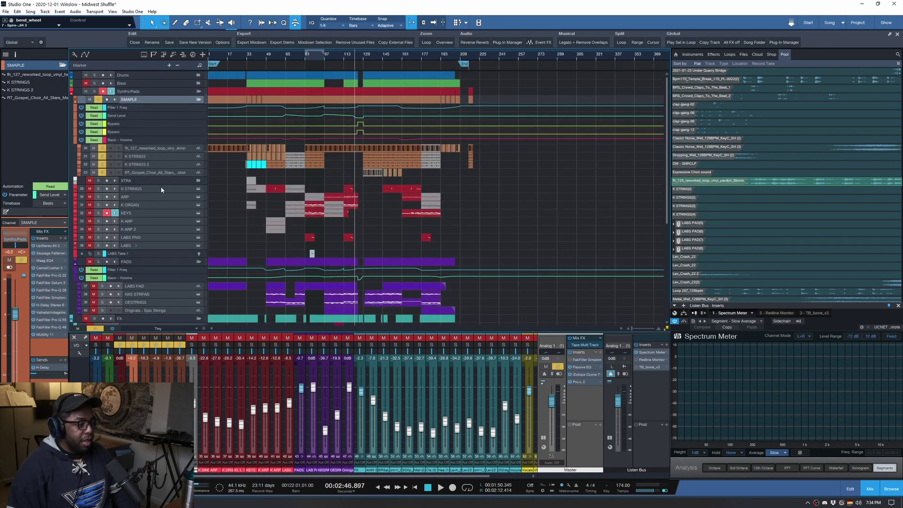
{"action": "left_click", "coordinate": [198, 182]}
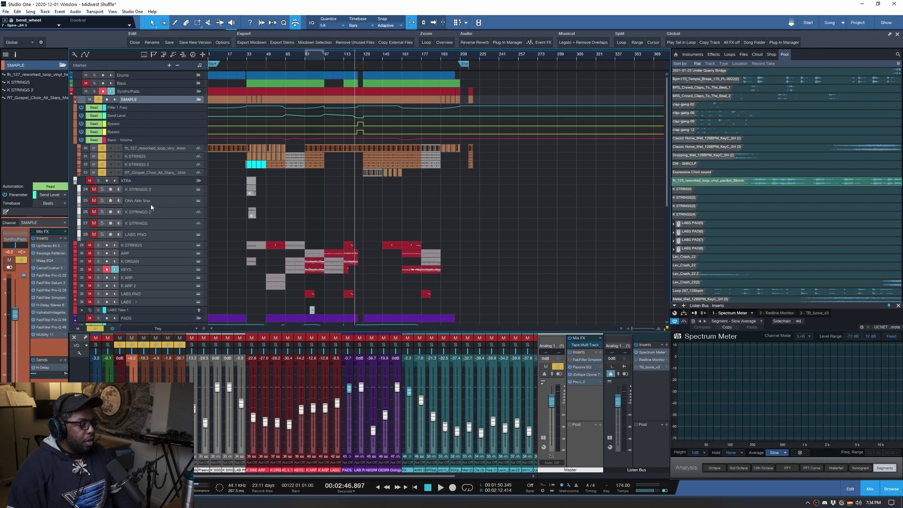
{"action": "left_click", "coordinate": [196, 191]}
{"action": "left_click", "coordinate": [181, 201]}
{"action": "left_click", "coordinate": [158, 222]}
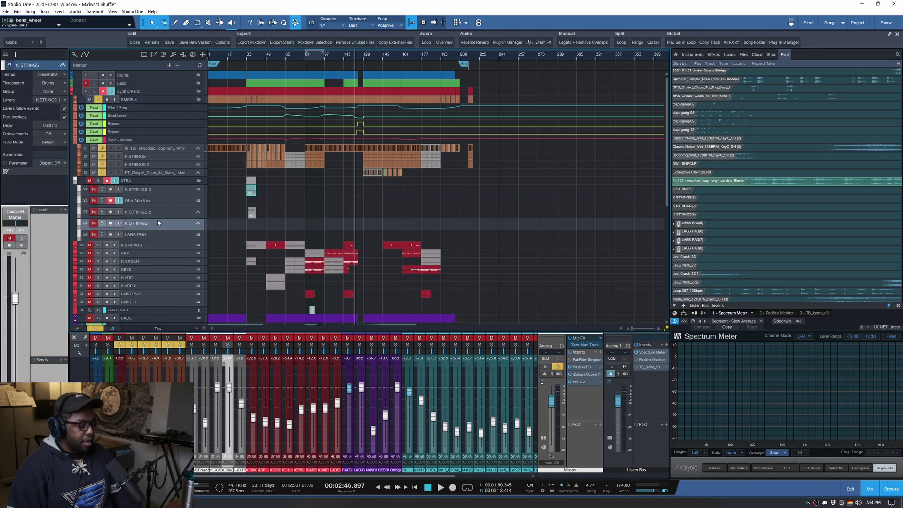
{"action": "left_click", "coordinate": [141, 233]}
{"action": "left_click", "coordinate": [154, 213]}
{"action": "left_click", "coordinate": [159, 203]}
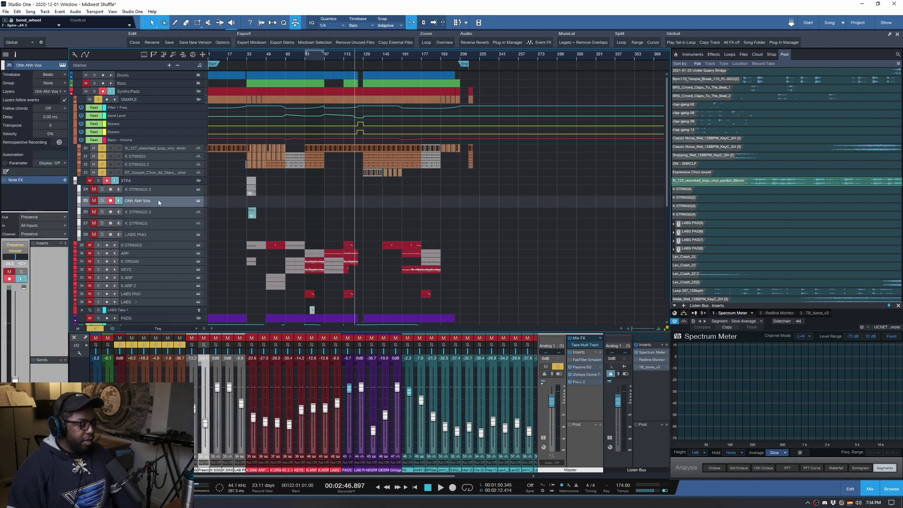
{"action": "left_click", "coordinate": [200, 182]}
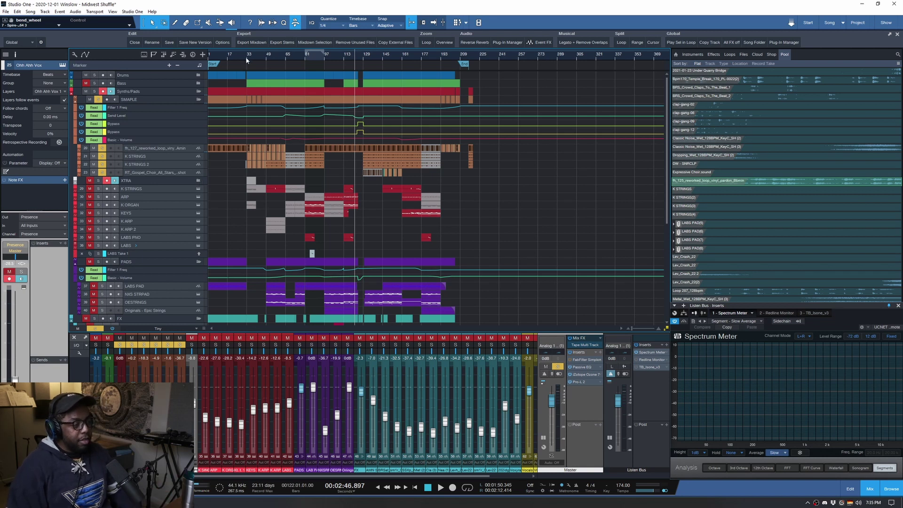
{"action": "scroll", "coordinate": [245, 57], "scroll_direction": "up", "scroll_amount": 5}
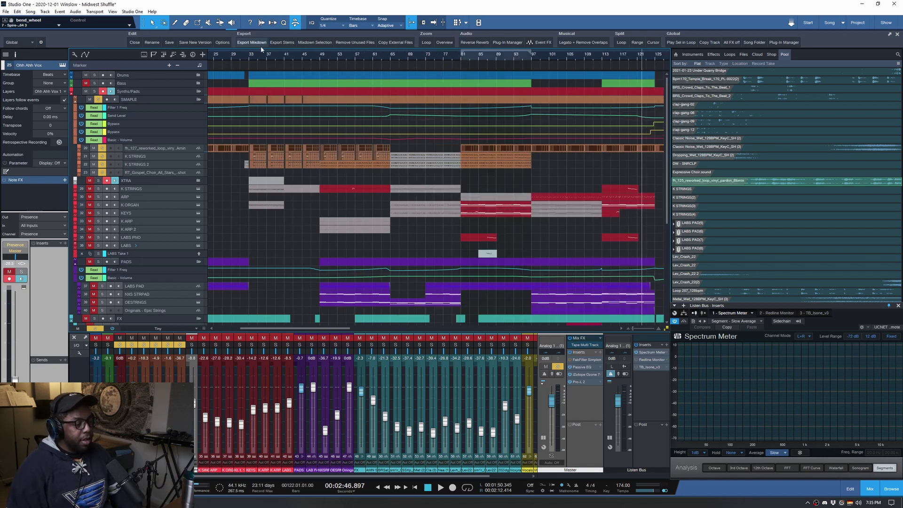
Step: Make the K STRINGS track taller, solo it, and play it briefly from bar 56
{"action": "left_click", "coordinate": [249, 56]}
{"action": "scroll", "coordinate": [249, 56], "scroll_direction": "up", "scroll_amount": 3}
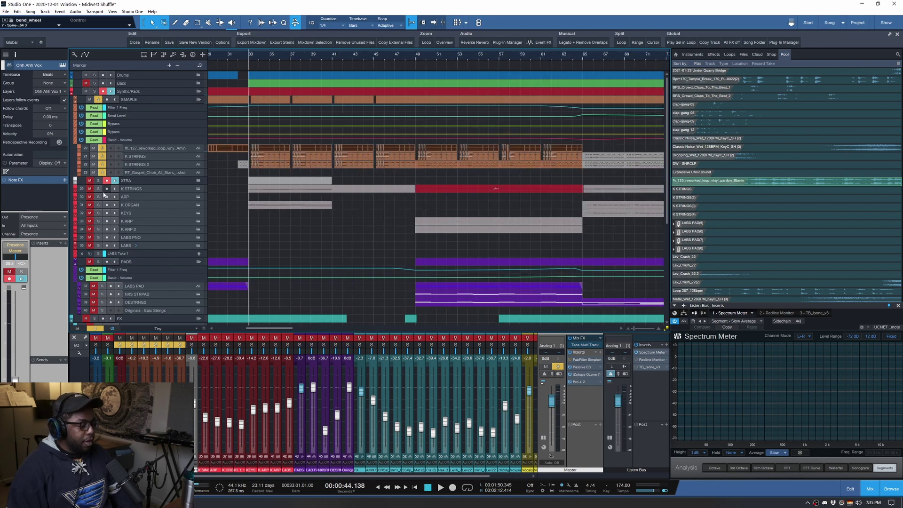
{"action": "left_click_drag", "start_coordinate": [146, 193], "coordinate": [147, 208]}
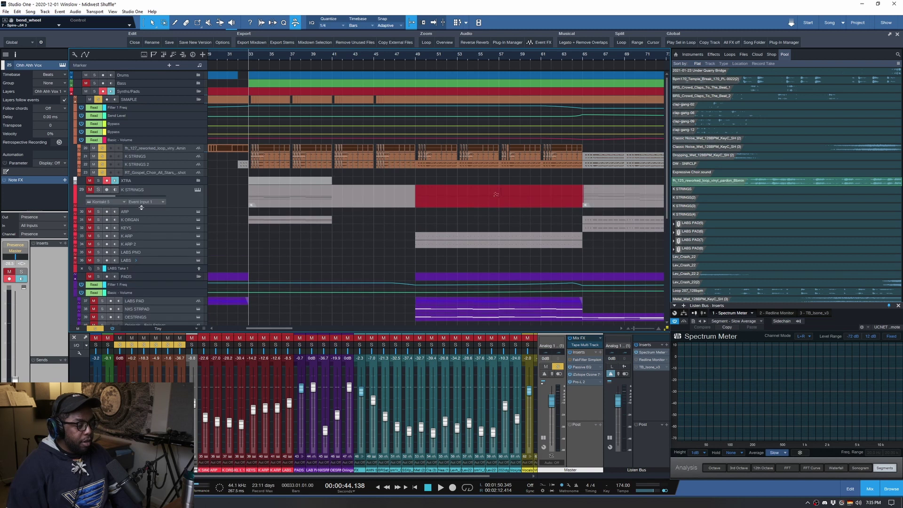
{"action": "left_click", "coordinate": [491, 58]}
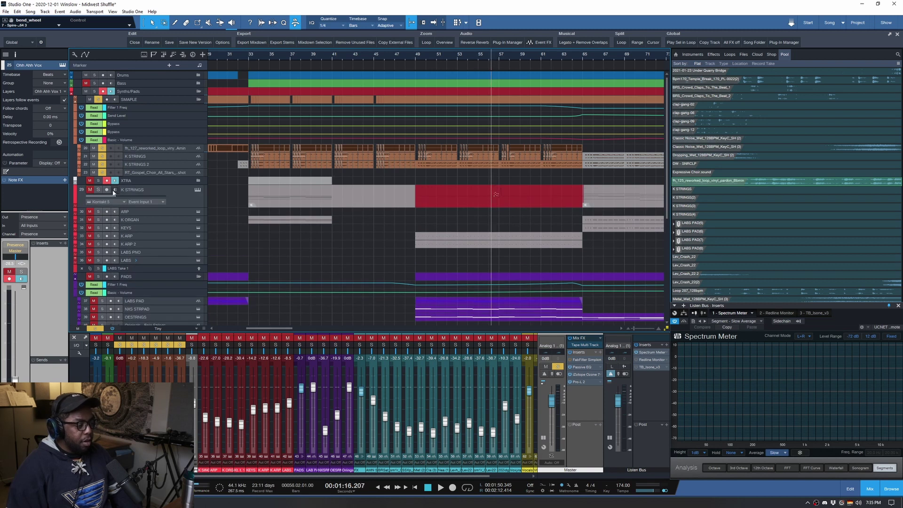
{"action": "left_click", "coordinate": [98, 189], "text": "ctrl"}
{"action": "key", "text": "space"}
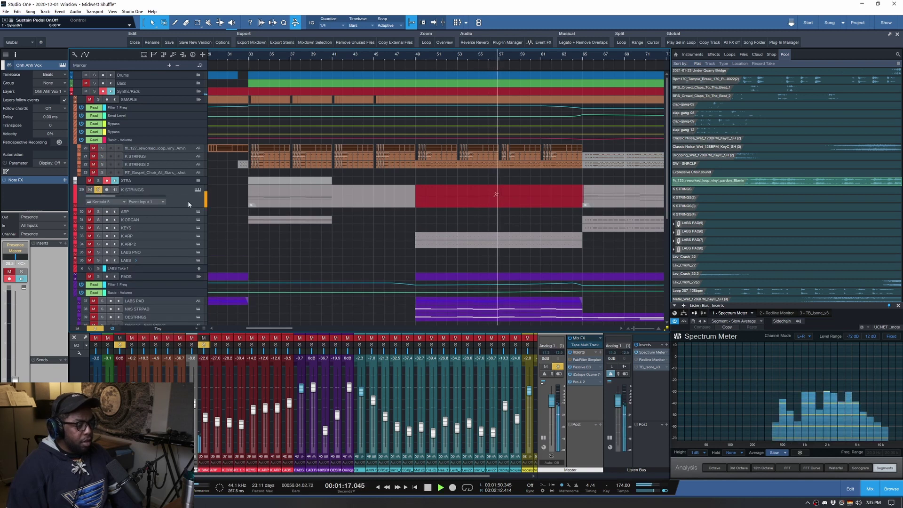
{"action": "key", "text": "space"}
{"action": "scroll", "coordinate": [492, 57], "scroll_direction": "up", "scroll_amount": 3}
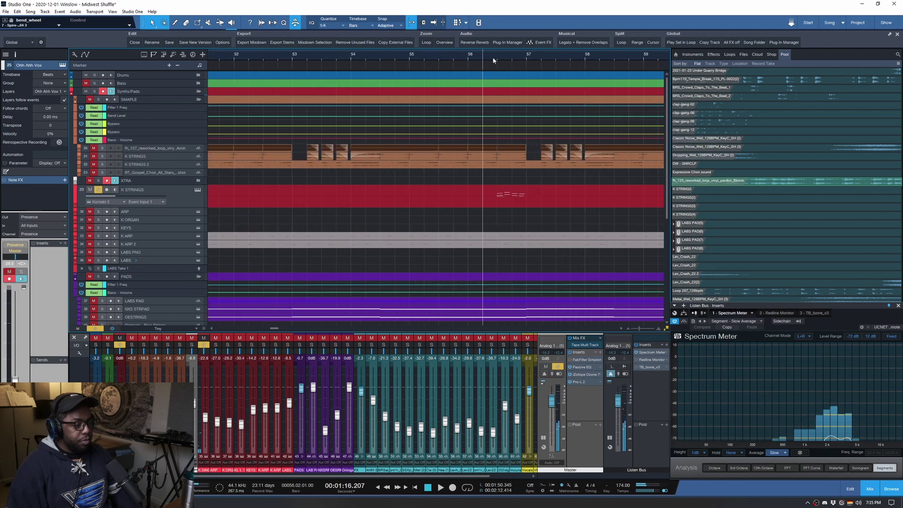
Step: Close the K STRINGS Kontakt window, zoom in on its notes, stop playback, and zoom back out
{"action": "left_click", "coordinate": [197, 190]}
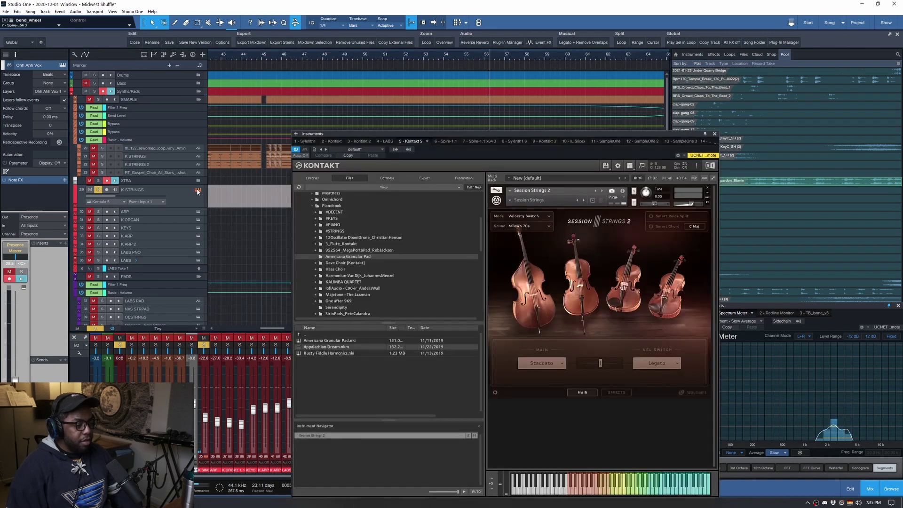
{"action": "left_click", "coordinate": [197, 190]}
{"action": "key", "text": "z"}
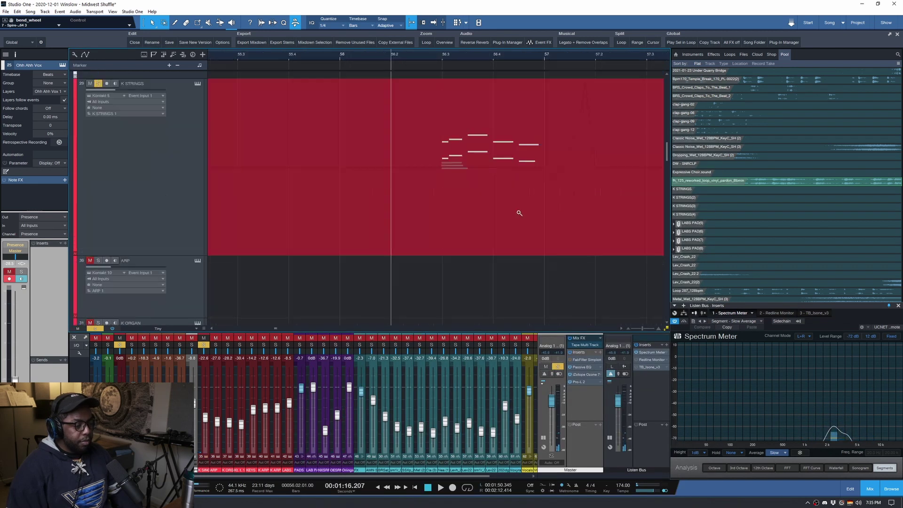
{"action": "scroll", "coordinate": [441, 55], "scroll_direction": "down", "scroll_amount": 4}
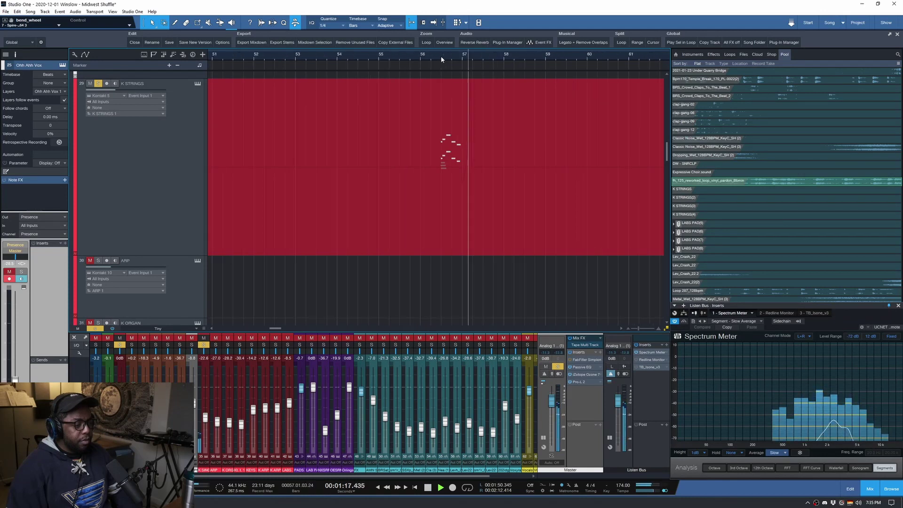
{"action": "key", "text": "space"}
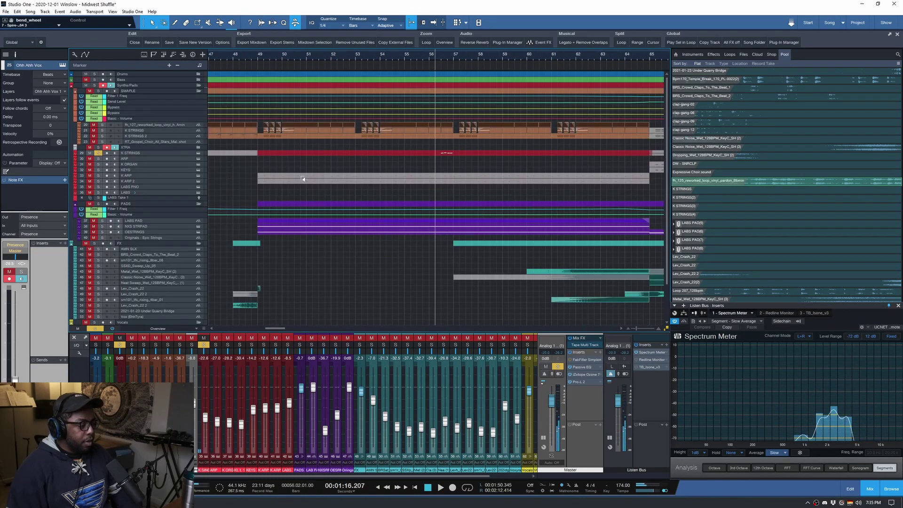
{"action": "key", "text": "z"}
{"action": "scroll", "coordinate": [349, 55], "scroll_direction": "down", "scroll_amount": 5}
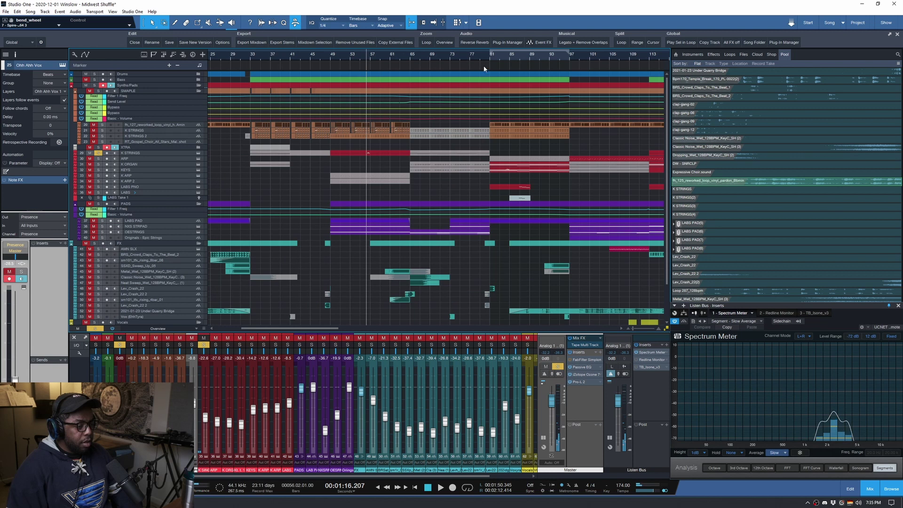
Step: Play from bar 81, enlarge the ARP track, then open its Kontakt Hybrid Keys instrument
{"action": "left_click", "coordinate": [489, 55]}
{"action": "key", "text": "space"}
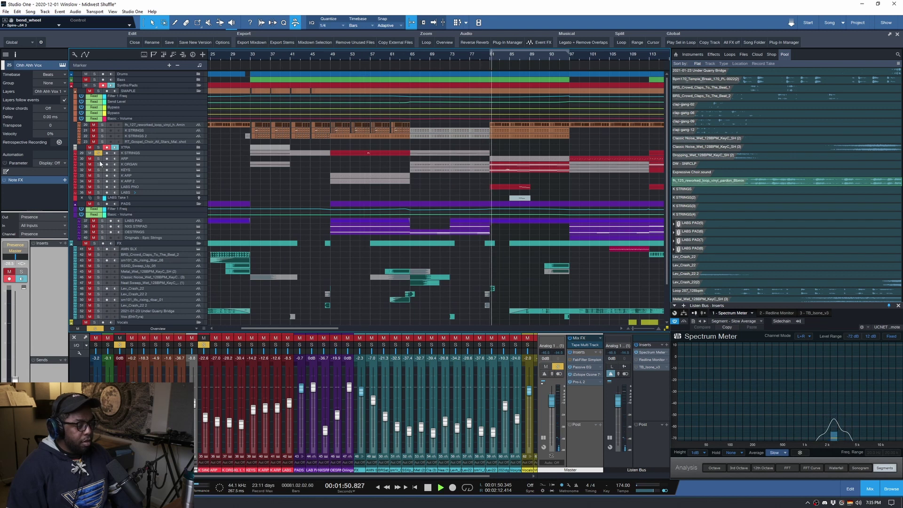
{"action": "left_click_drag", "start_coordinate": [134, 163], "coordinate": [135, 170]}
{"action": "key", "text": "space"}
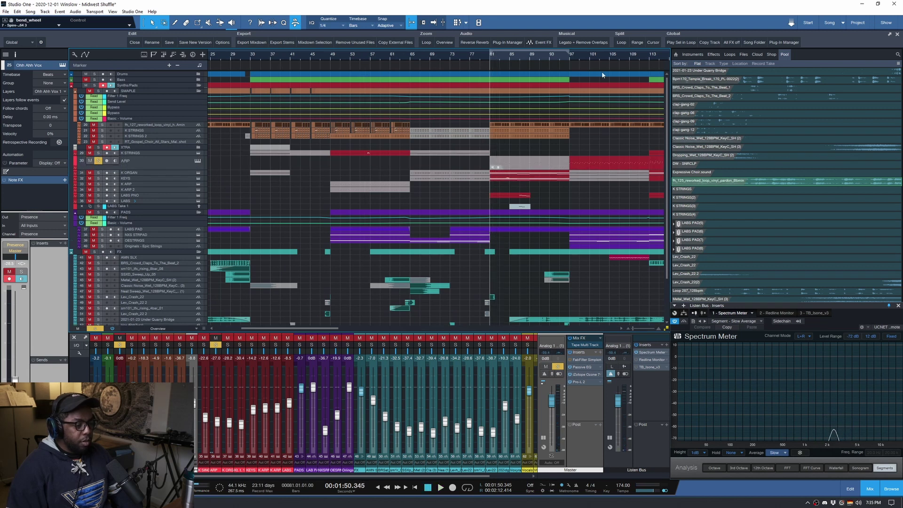
{"action": "left_click", "coordinate": [569, 59]}
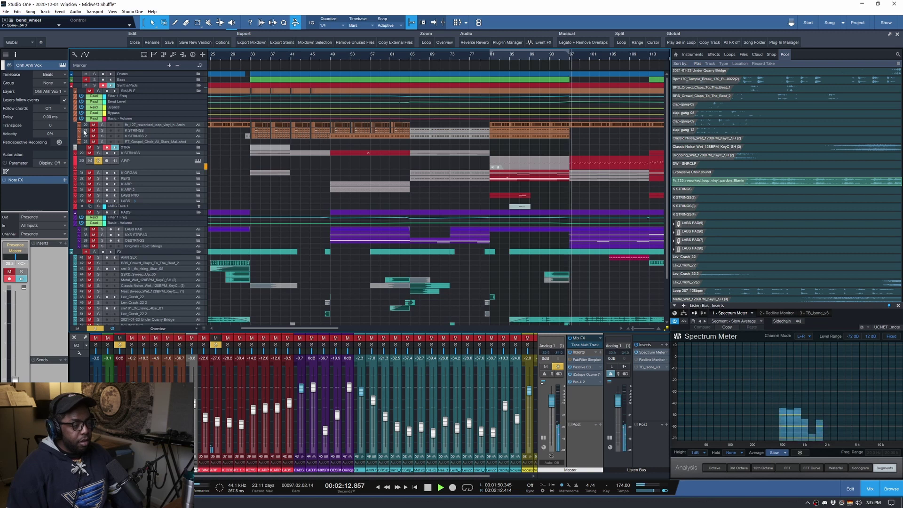
{"action": "key", "text": "w"}
{"action": "key", "text": "e"}
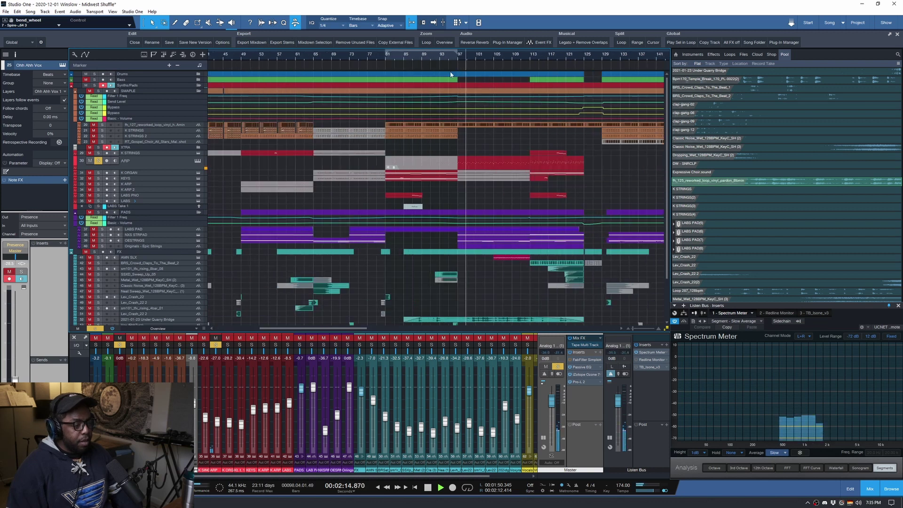
{"action": "left_click", "coordinate": [197, 160]}
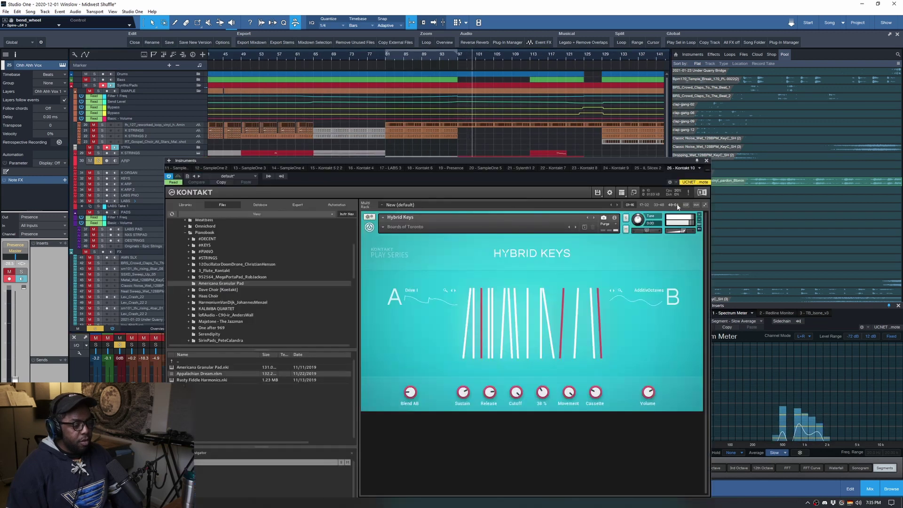
Step: Close Hybrid Keys, enlarge and solo K ORGAN, play from bar 81, and briefly view its Kontakt patch
{"action": "left_click", "coordinate": [706, 160]}
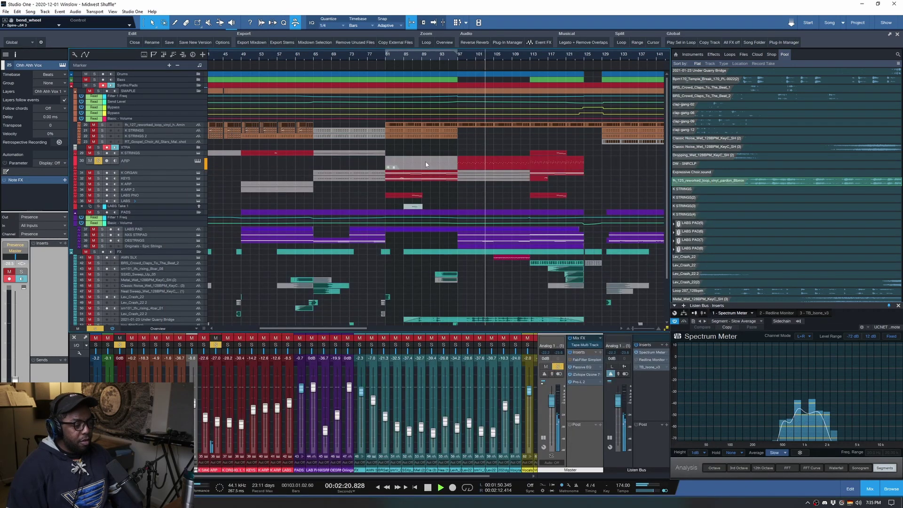
{"action": "left_click_drag", "start_coordinate": [166, 175], "coordinate": [154, 200]}
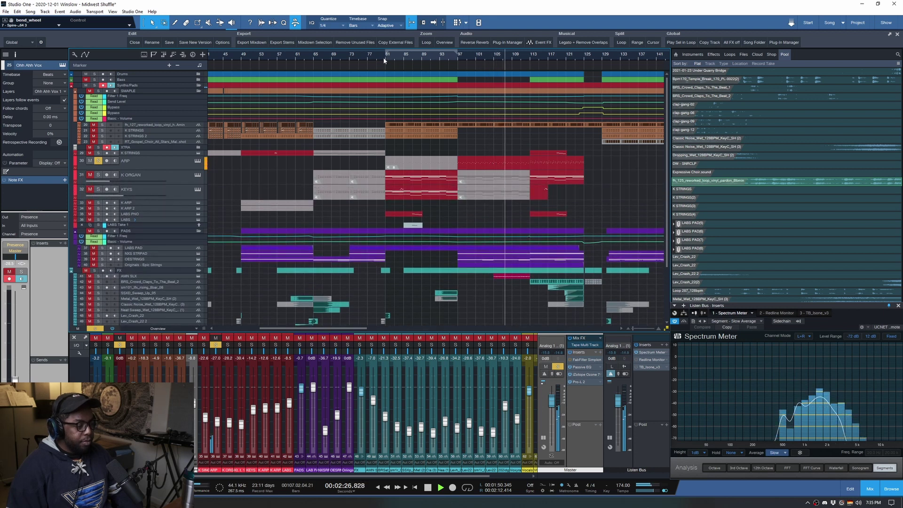
{"action": "key", "text": "space"}
{"action": "left_click", "coordinate": [99, 174]}
{"action": "key", "text": "space"}
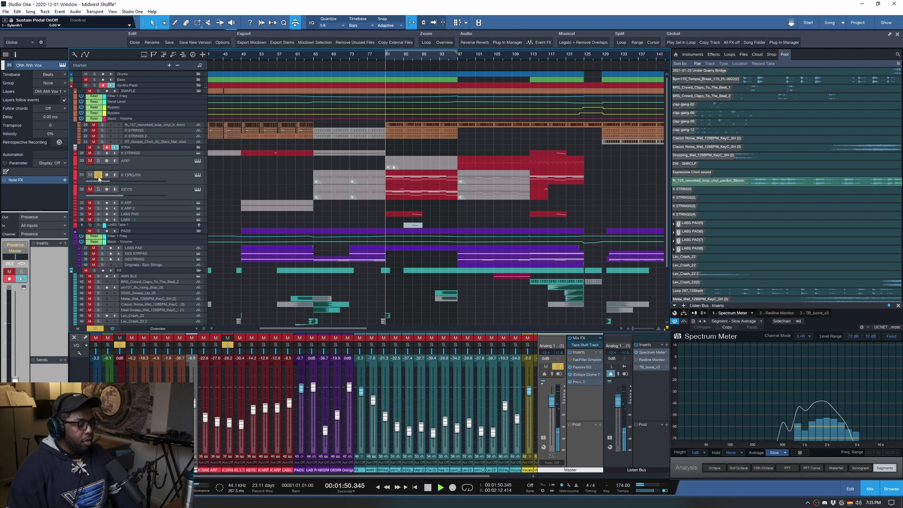
{"action": "left_click", "coordinate": [197, 174]}
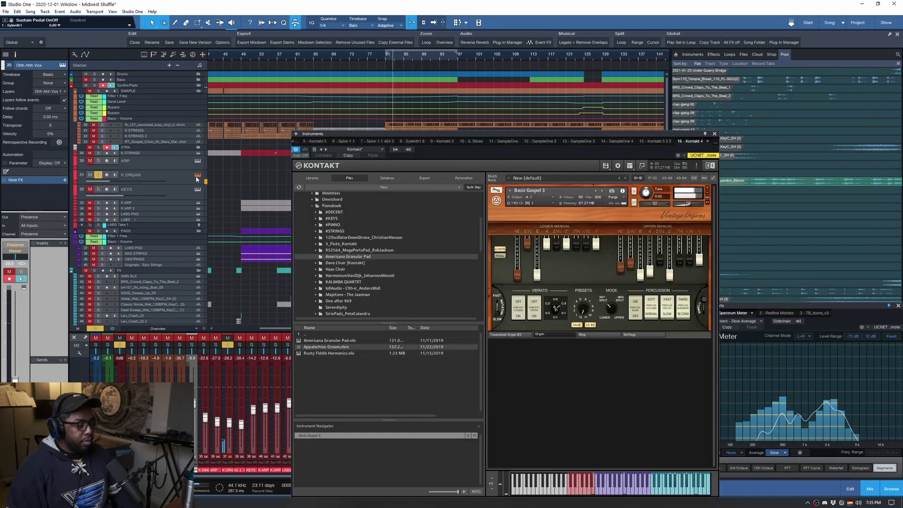
{"action": "left_click", "coordinate": [714, 134]}
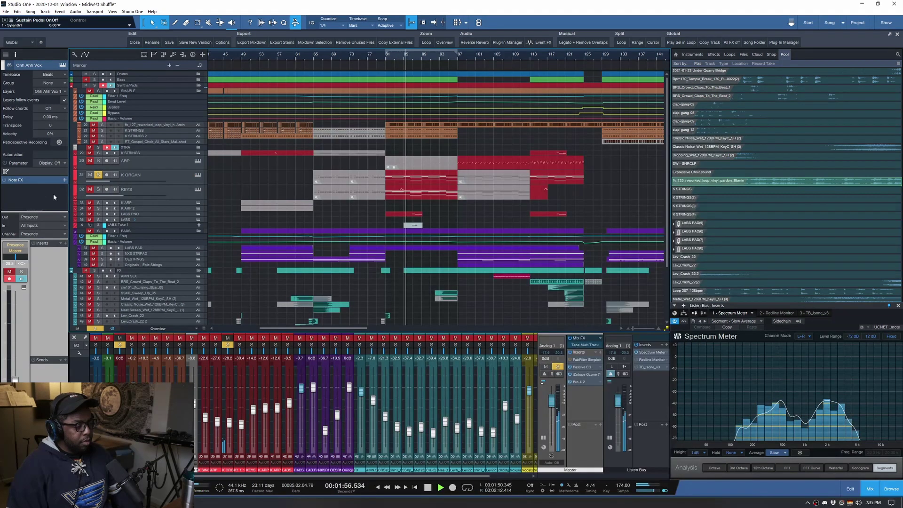
Step: Add KEYS to the solo, enlarge LABS PNO, and audition from around bar 85
{"action": "left_click", "coordinate": [98, 189]}
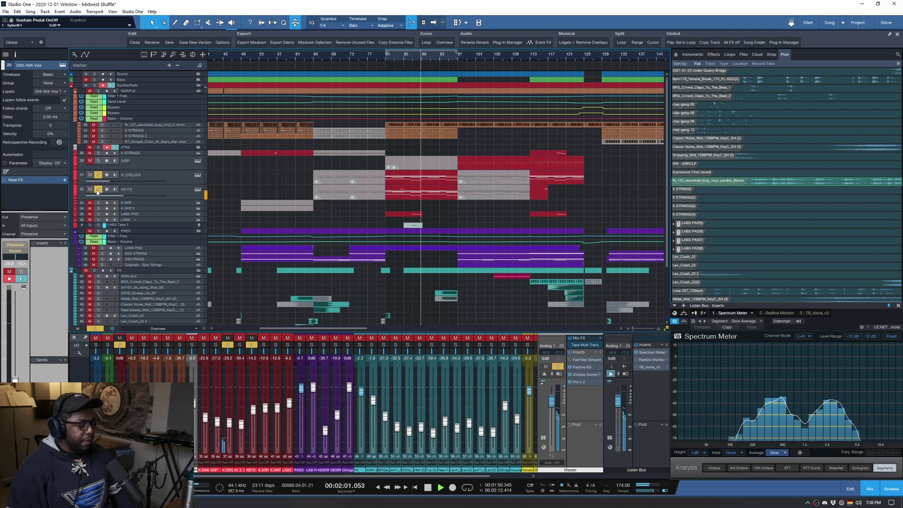
{"action": "left_click", "coordinate": [190, 194]}
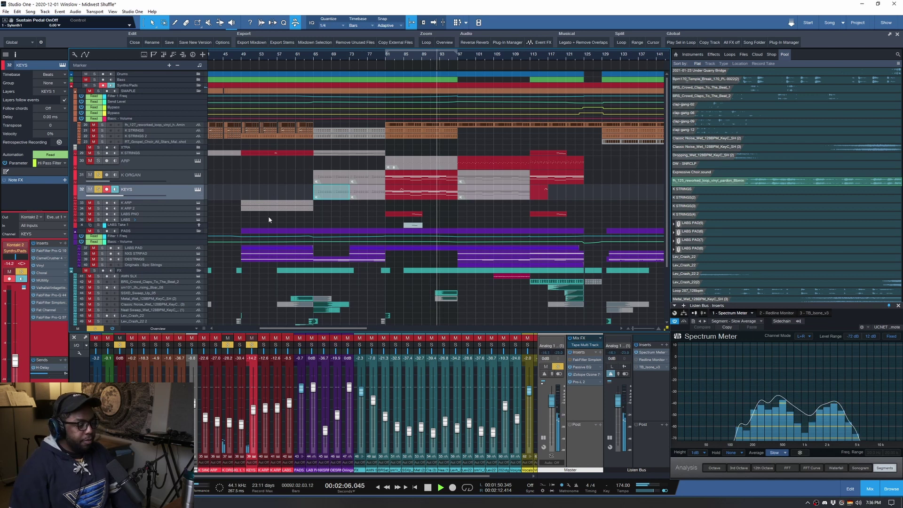
{"action": "key", "text": "space"}
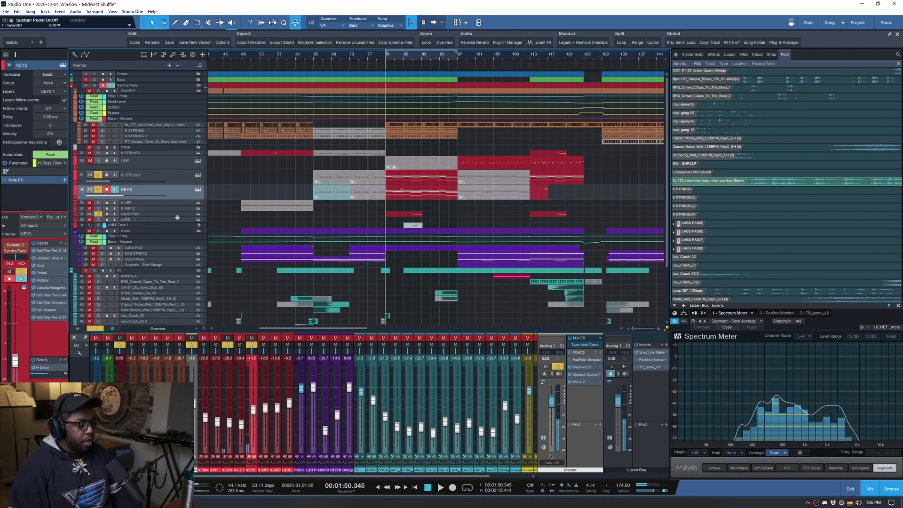
{"action": "left_click_drag", "start_coordinate": [177, 217], "coordinate": [175, 229]}
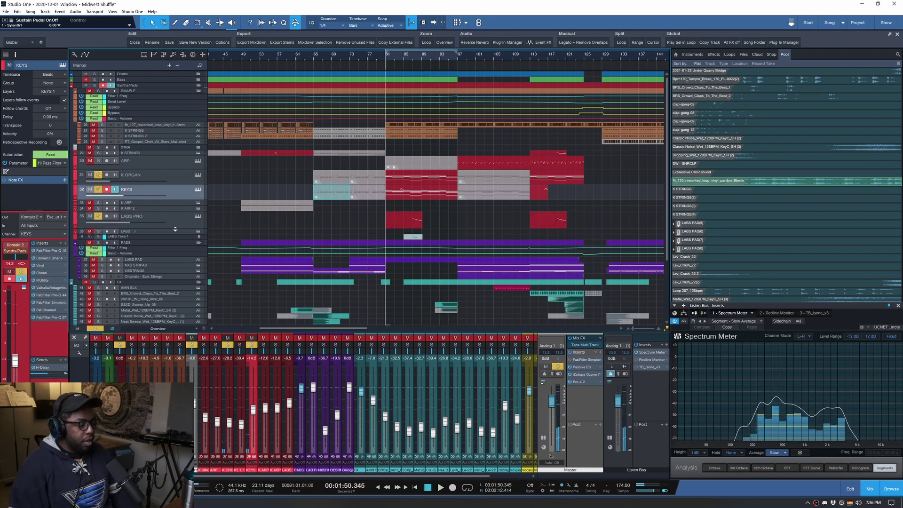
{"action": "left_click", "coordinate": [407, 59]}
{"action": "key", "text": "space"}
{"action": "key", "text": "e"}
{"action": "key", "text": "e"}
{"action": "key", "text": "e"}
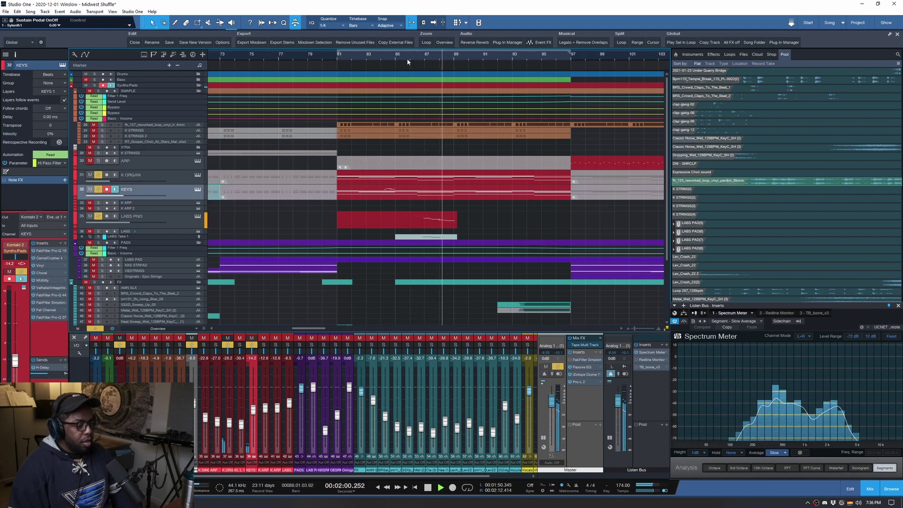
{"action": "key", "text": "space"}
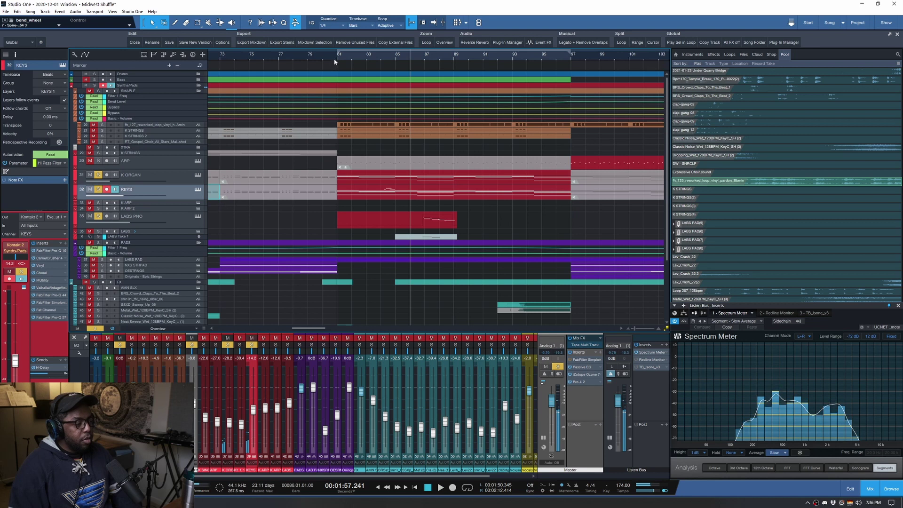
{"action": "scroll", "coordinate": [339, 56], "scroll_direction": "down", "scroll_amount": 6}
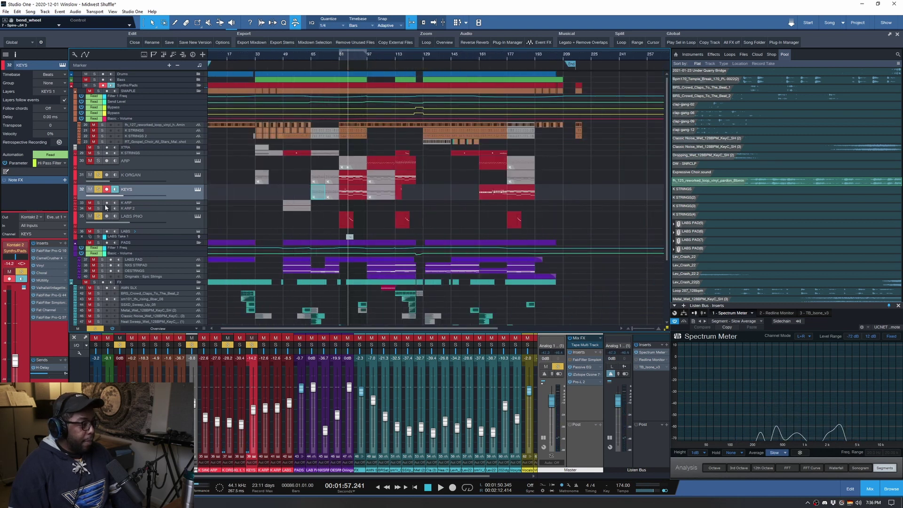
Step: Solo the SMAPLE and Synths/Pads folders too, and play from about bar 76 before stopping
{"action": "left_click", "coordinate": [98, 91]}
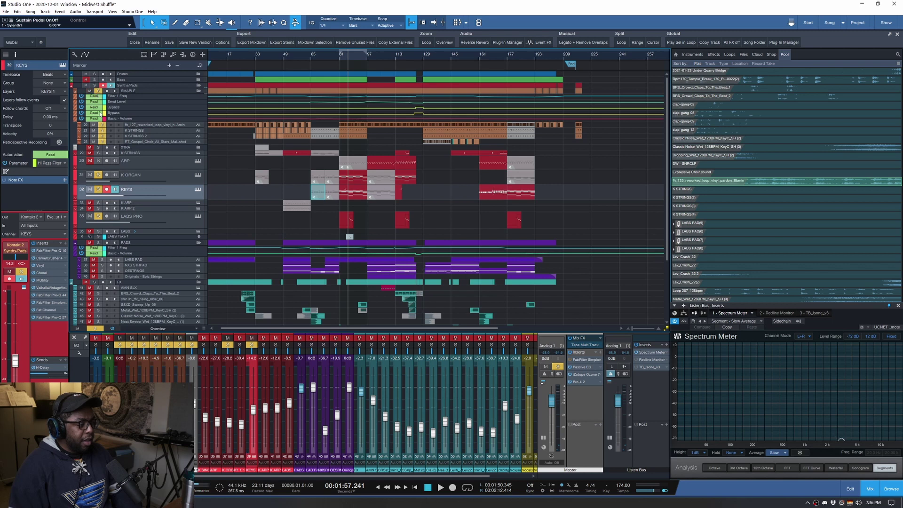
{"action": "left_click", "coordinate": [95, 85]}
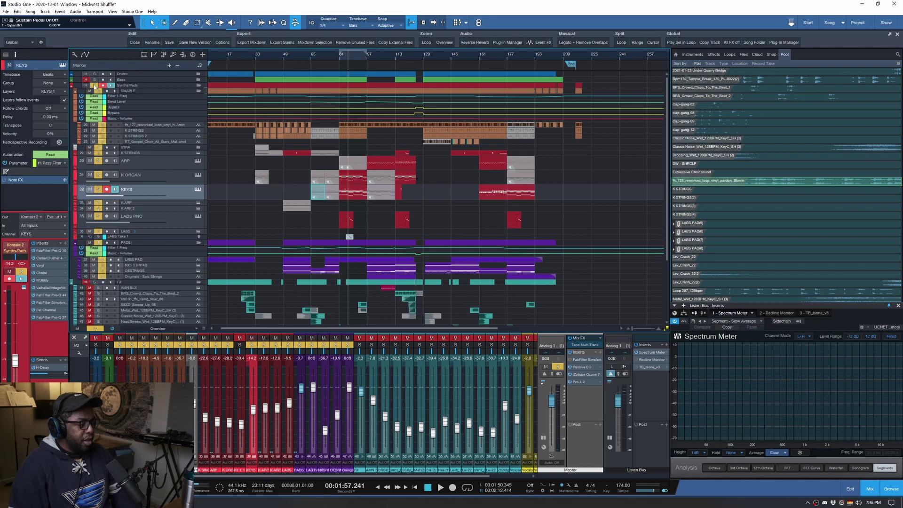
{"action": "left_click", "coordinate": [331, 56]}
{"action": "scroll", "coordinate": [331, 55], "scroll_direction": "up", "scroll_amount": 4}
{"action": "key", "text": "space"}
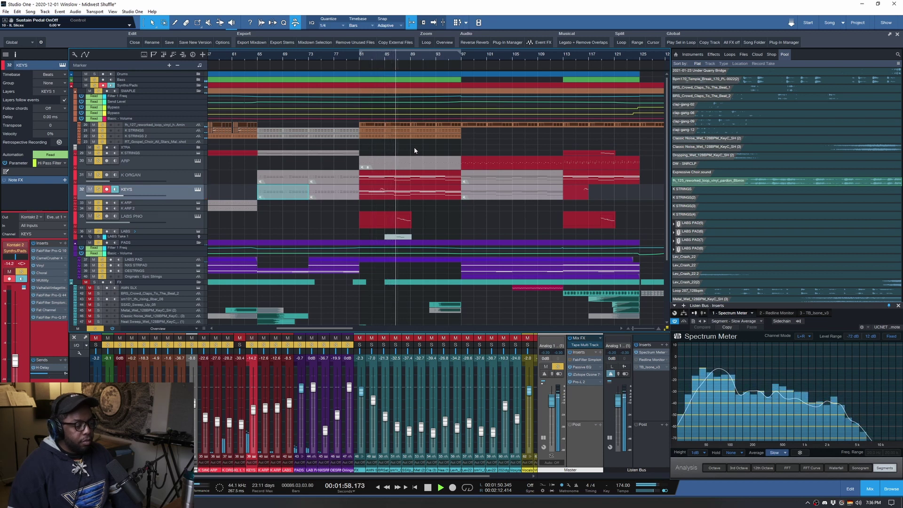
{"action": "key", "text": "space"}
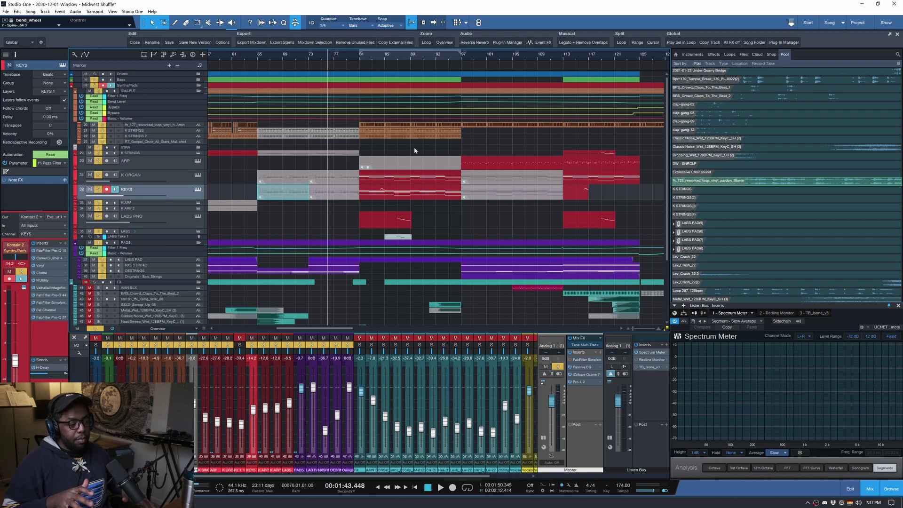
Step: Open the K ORGAN part in the note editor, zoomed to bars 80–99, playhead before bar 81
{"action": "double_click", "coordinate": [389, 177]}
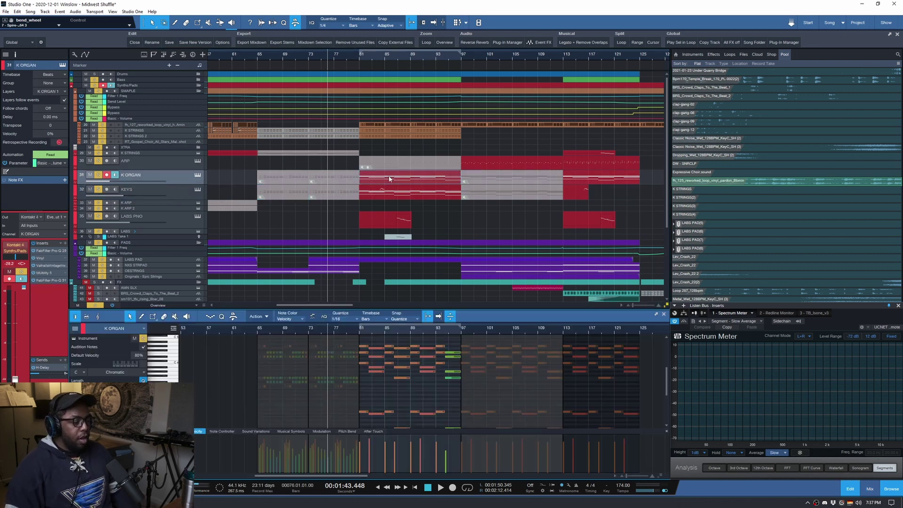
{"action": "key", "text": "z"}
{"action": "key", "text": "z"}
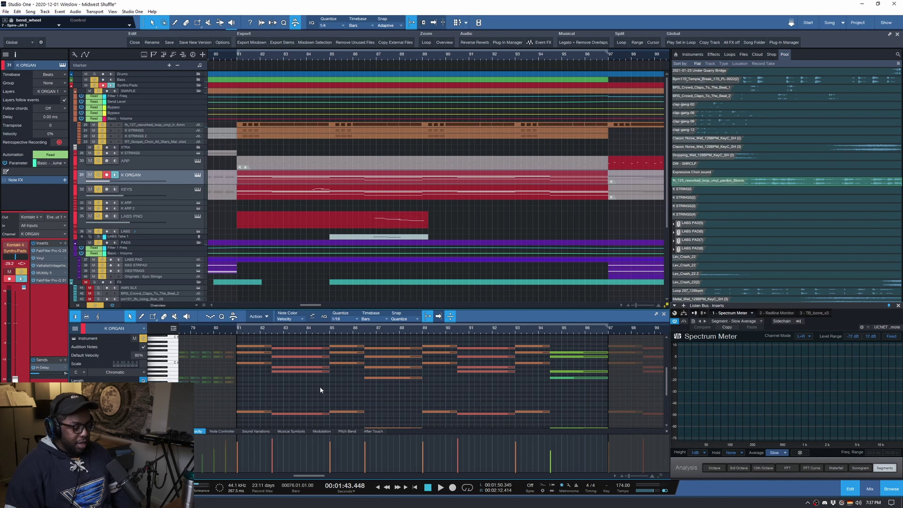
{"action": "left_click", "coordinate": [237, 331]}
{"action": "scroll", "coordinate": [266, 369], "scroll_direction": "down", "scroll_amount": 3}
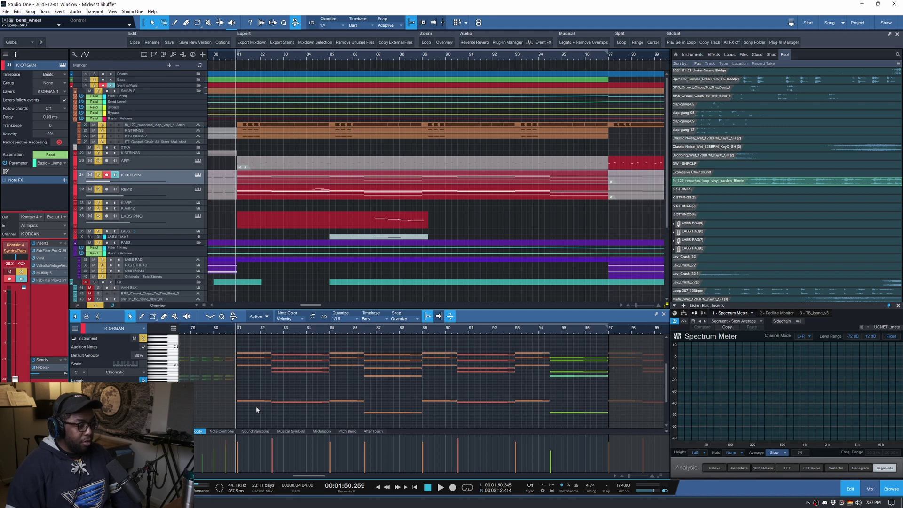
Step: Select each K ORGAN chord at bars 81, 85, 86–88, 89 and 91, then close the editor
{"action": "left_click_drag", "start_coordinate": [256, 405], "coordinate": [299, 405]}
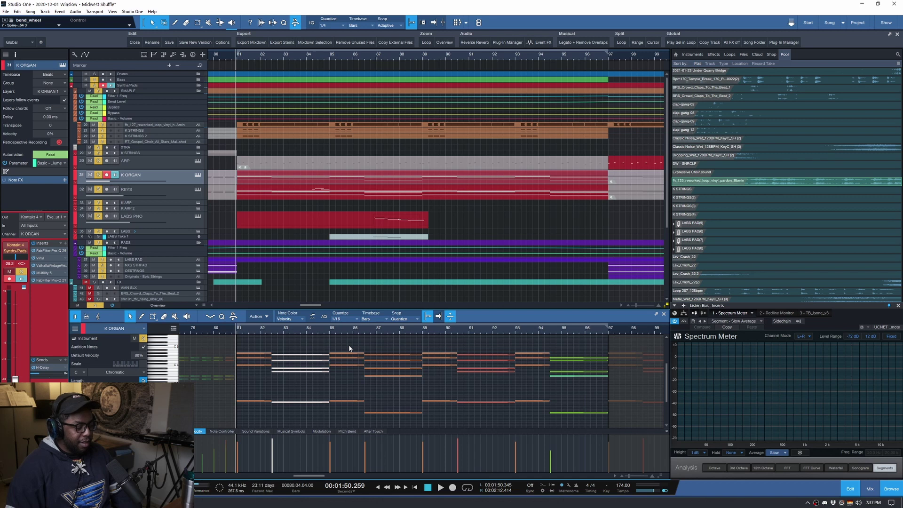
{"action": "left_click_drag", "start_coordinate": [349, 348], "coordinate": [346, 403]}
{"action": "left_click_drag", "start_coordinate": [392, 349], "coordinate": [395, 424]}
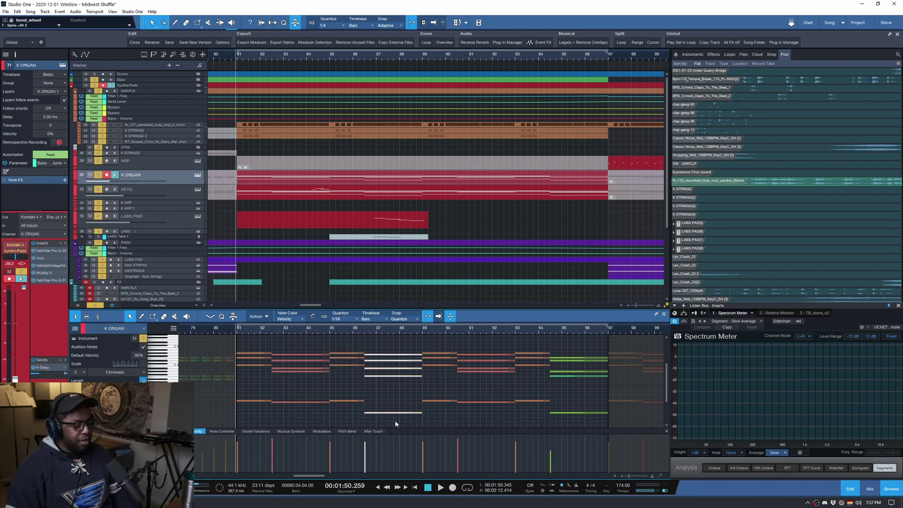
{"action": "left_click_drag", "start_coordinate": [447, 350], "coordinate": [441, 404]}
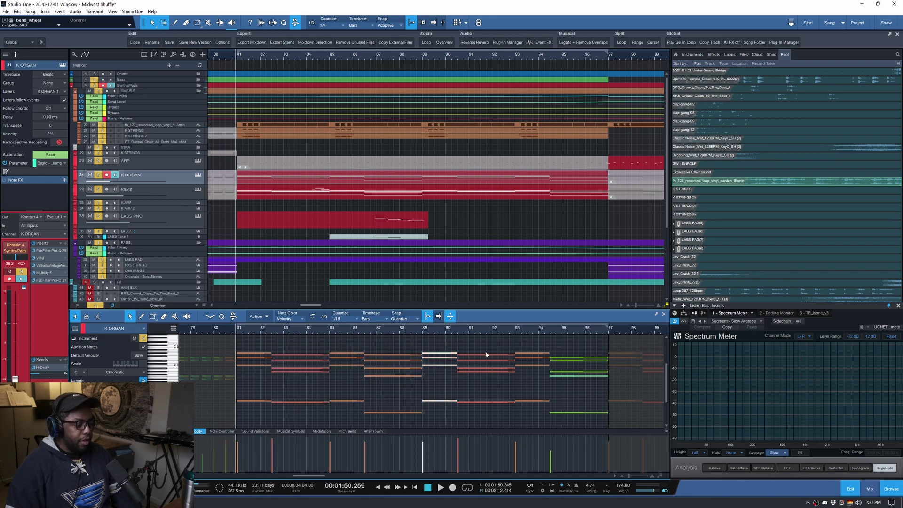
{"action": "left_click_drag", "start_coordinate": [477, 353], "coordinate": [478, 411]}
{"action": "left_click", "coordinate": [475, 409]}
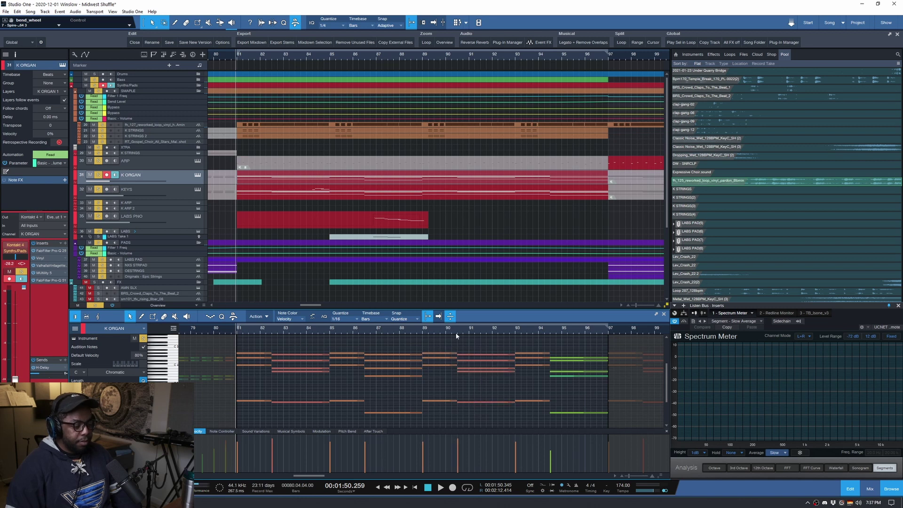
{"action": "key", "text": "w"}
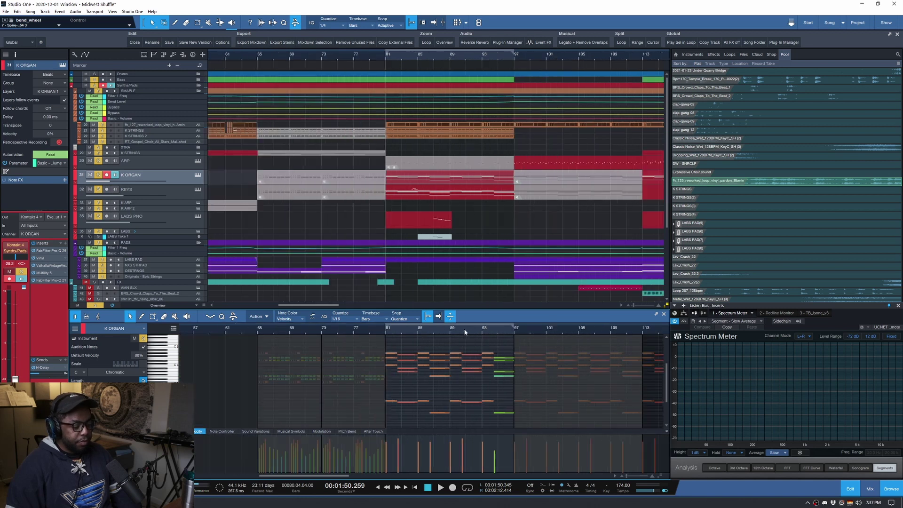
{"action": "left_click", "coordinate": [664, 315]}
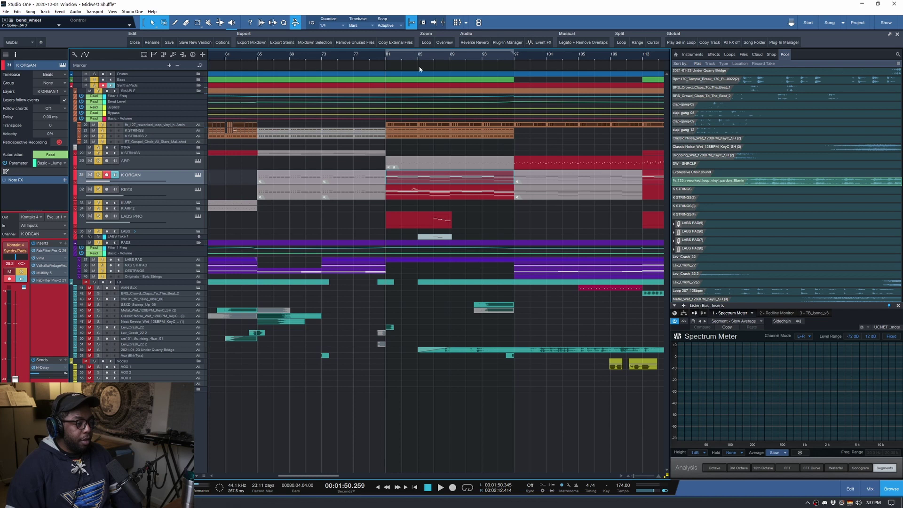
Step: Enlarge K ORGAN and the PADS volume lane, zoom to the full song, and open NXS STRPAD's Nexus
{"action": "scroll", "coordinate": [502, 145], "scroll_direction": "up", "scroll_amount": 4}
{"action": "scroll", "coordinate": [501, 145], "scroll_direction": "down", "scroll_amount": 4}
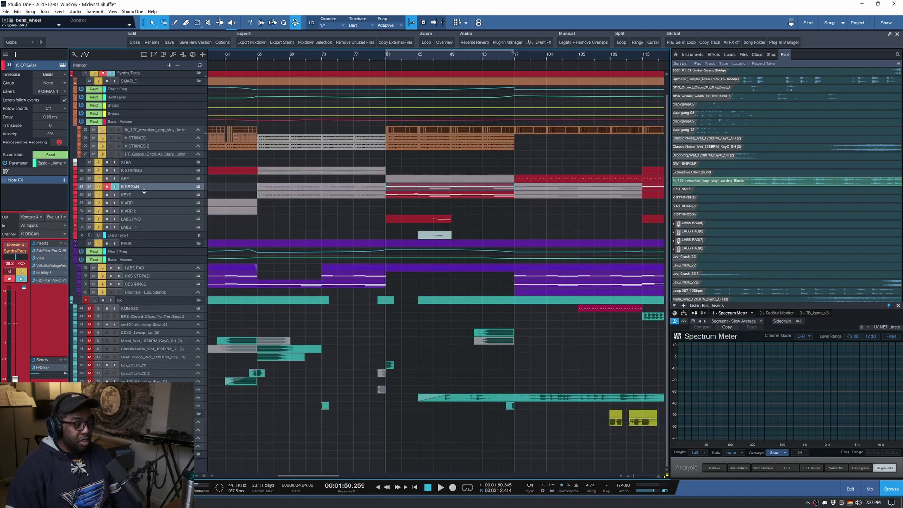
{"action": "mouse_move", "coordinate": [144, 191]}
{"action": "left_mouse_down"}
{"action": "mouse_move", "coordinate": [144, 209]}
{"action": "mouse_move", "coordinate": [145, 199]}
{"action": "left_mouse_up"}
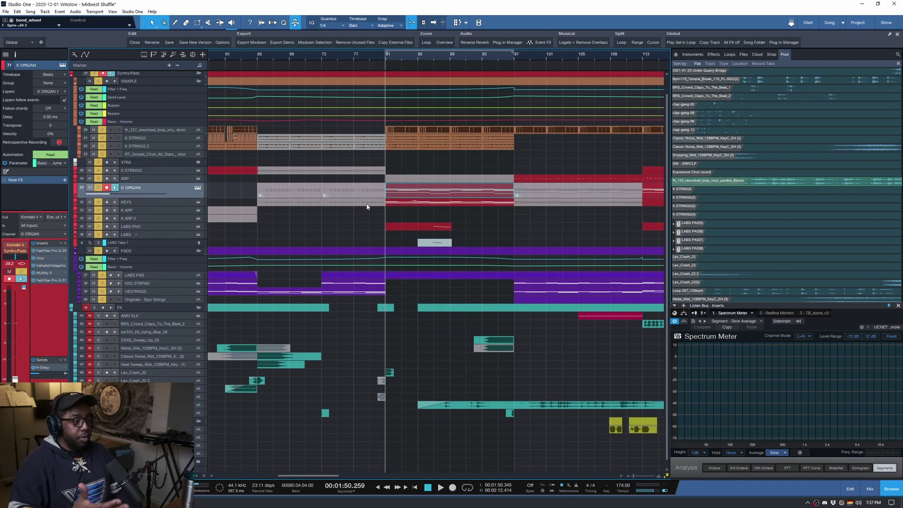
{"action": "key", "text": "shift+f"}
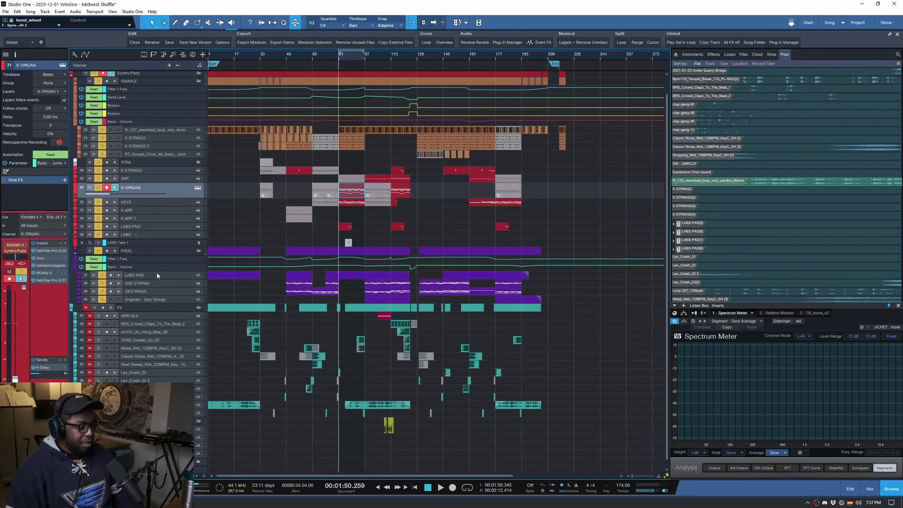
{"action": "left_click_drag", "start_coordinate": [157, 272], "coordinate": [155, 276]}
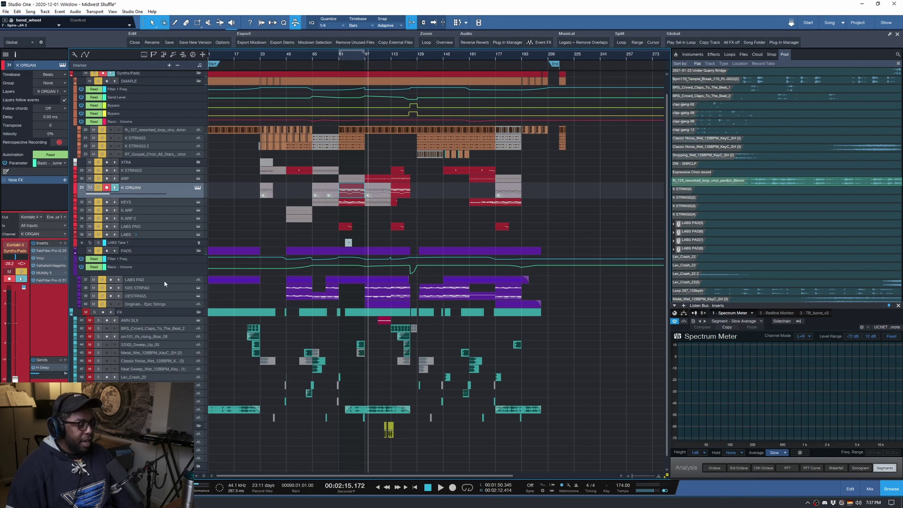
{"action": "left_click", "coordinate": [198, 288]}
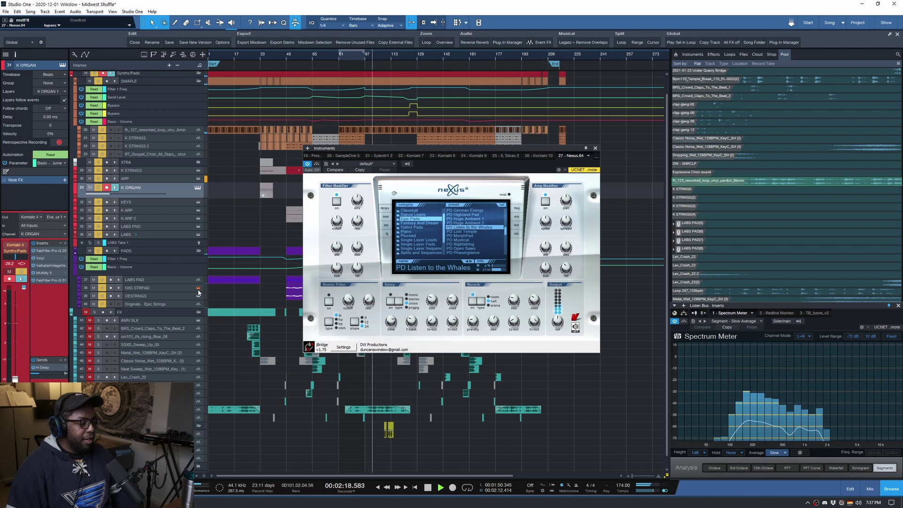
Step: Close Nexus, then open and close the OESTRINGS track's Epic Strings instrument, stopping playback
{"action": "left_click", "coordinate": [197, 288]}
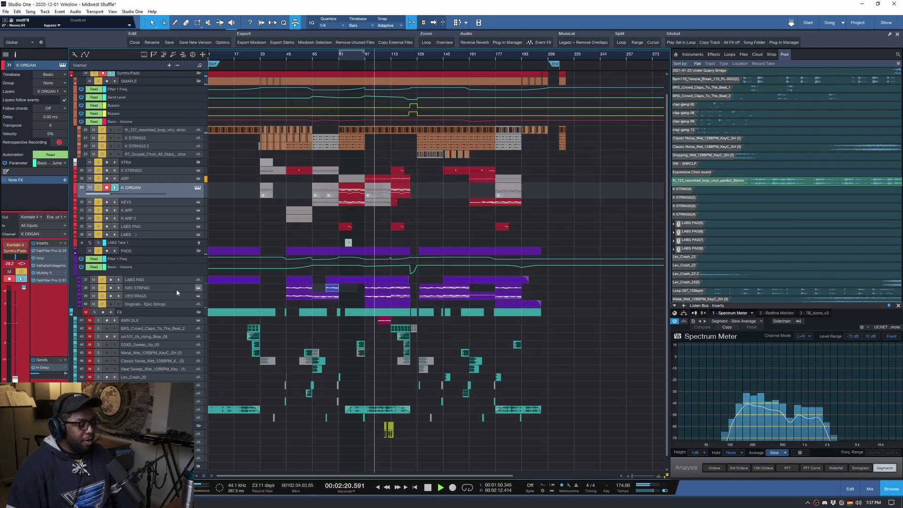
{"action": "left_click", "coordinate": [185, 288]}
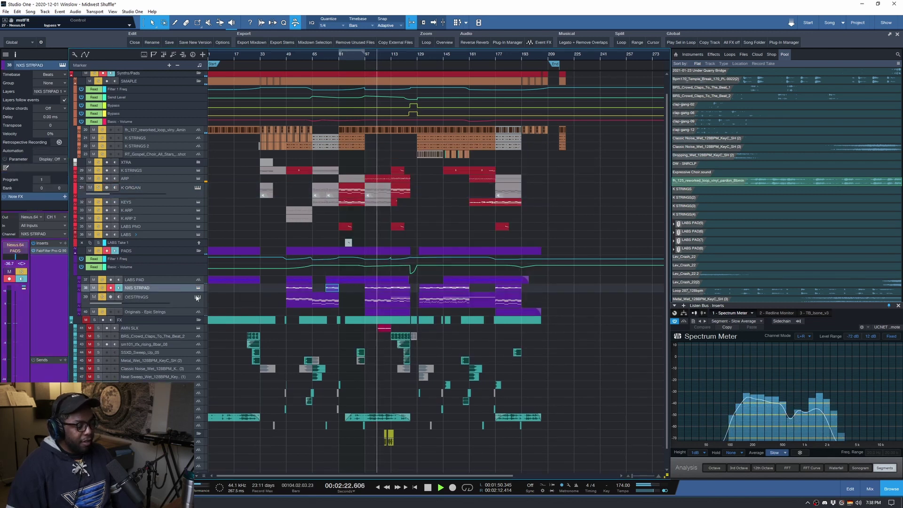
{"action": "left_click", "coordinate": [198, 297]}
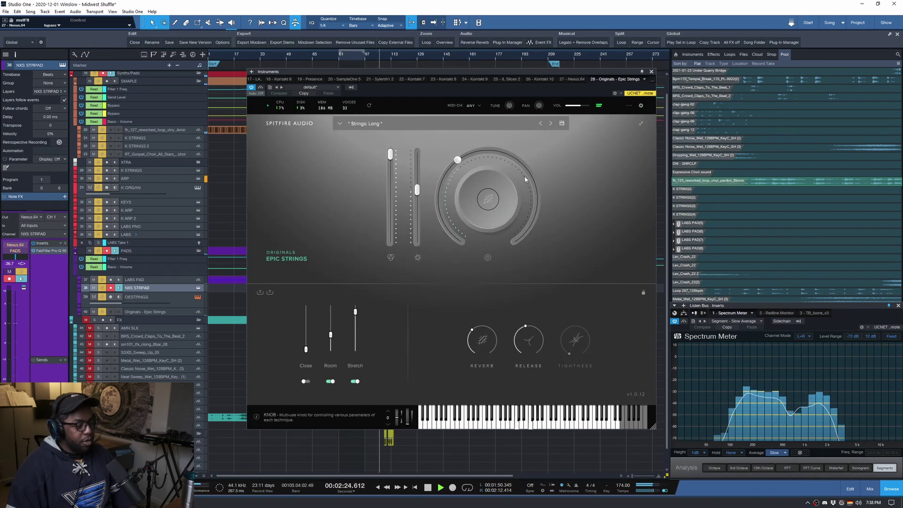
{"action": "key", "text": "space"}
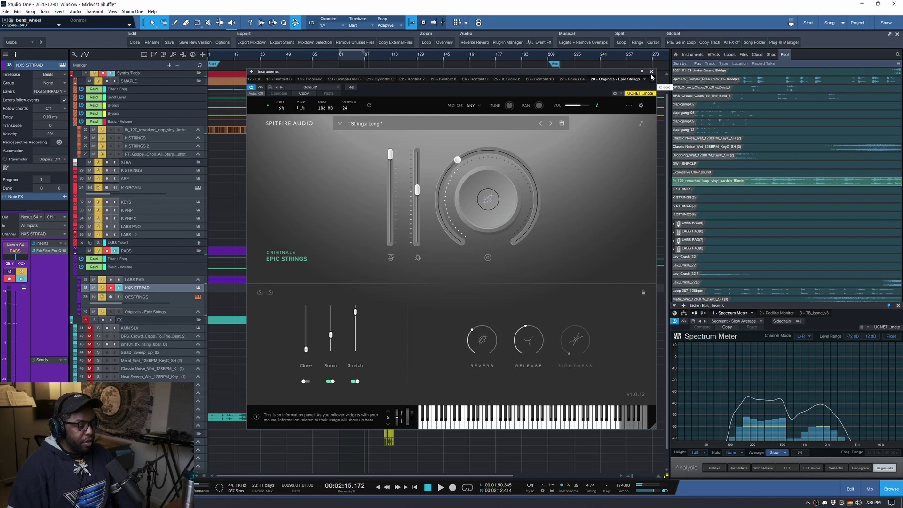
{"action": "left_click", "coordinate": [651, 73]}
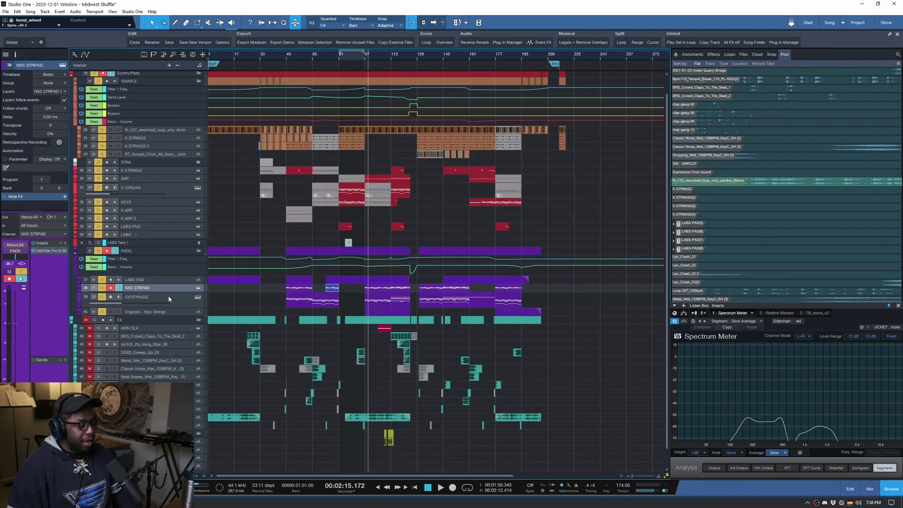
Step: Enlarge and solo the Originals - Epic Strings track and play it, jumping to bar 108
{"action": "left_click", "coordinate": [190, 314]}
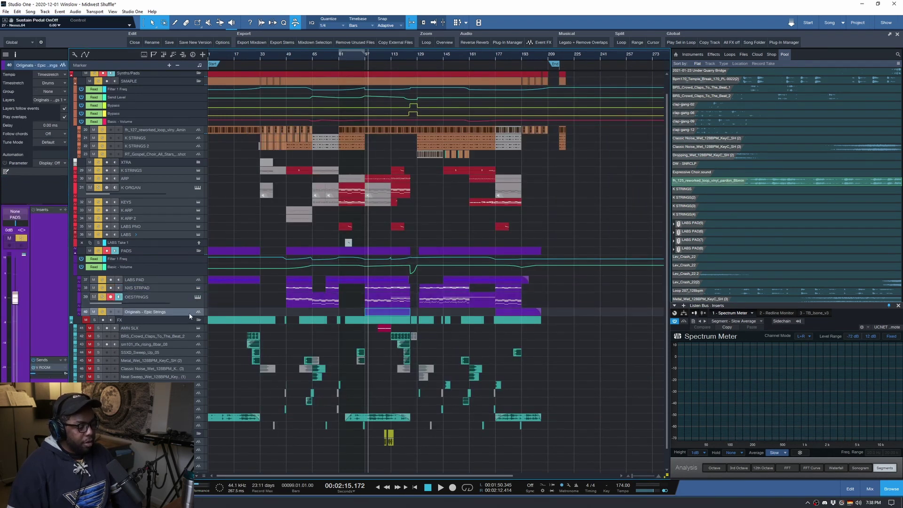
{"action": "left_click_drag", "start_coordinate": [186, 317], "coordinate": [187, 338]}
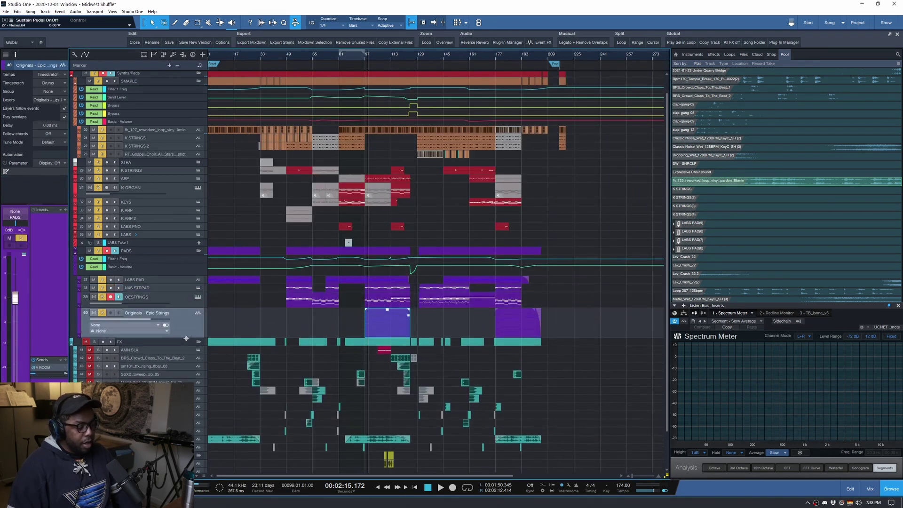
{"action": "left_click", "coordinate": [102, 313]}
{"action": "key", "text": "space"}
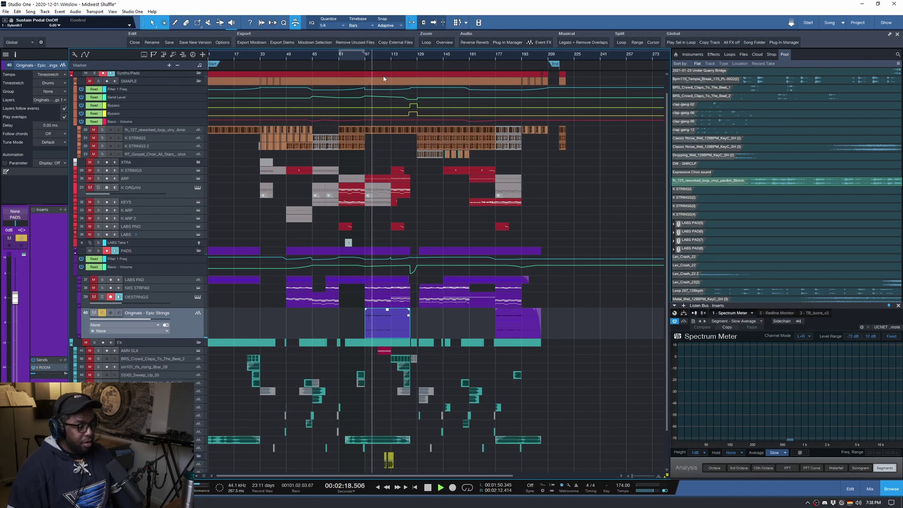
{"action": "left_click", "coordinate": [383, 54]}
Step: Unsolo Originals - Epic Strings, solo and enlarge LABS PAD, and audition it around bars 78, 74 and 26
{"action": "key", "text": "space"}
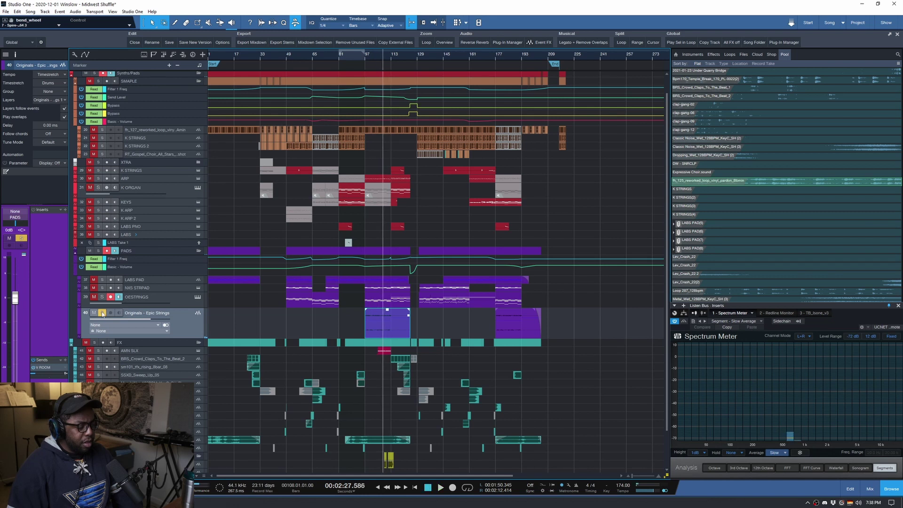
{"action": "left_click", "coordinate": [102, 314]}
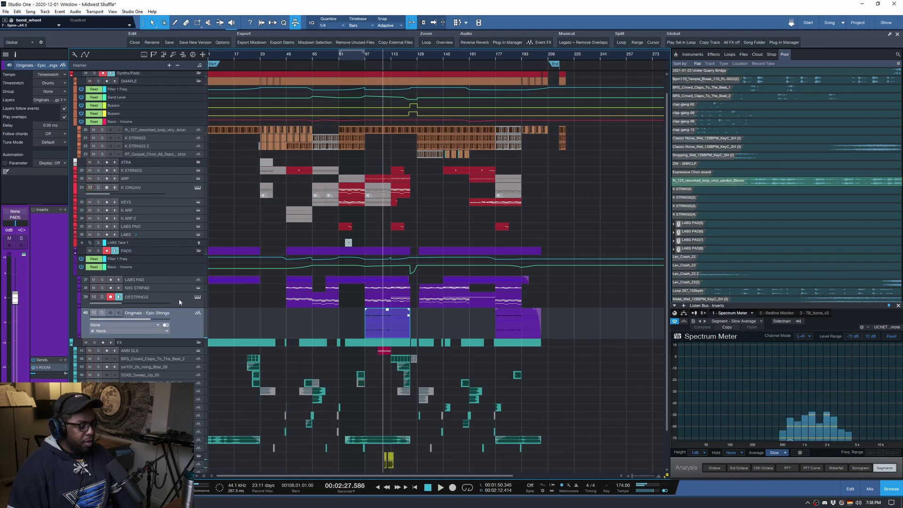
{"action": "left_click", "coordinate": [102, 279]}
{"action": "key", "text": "space"}
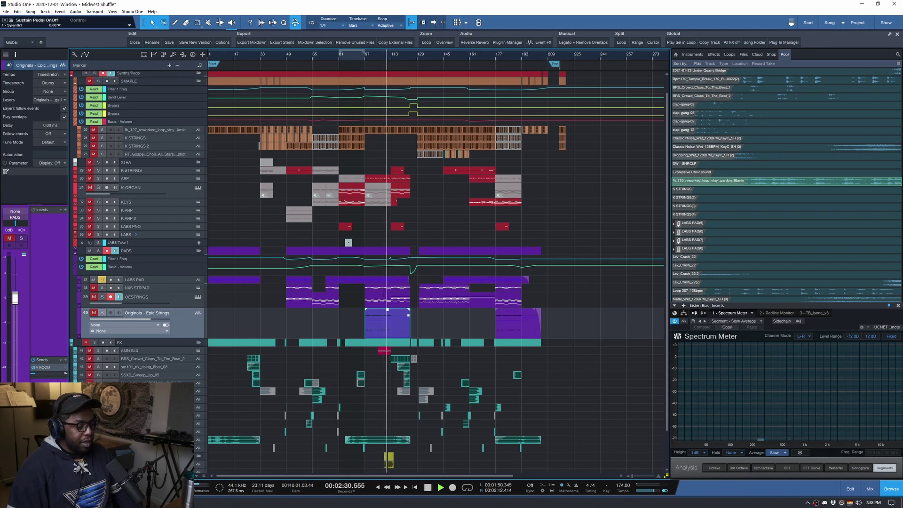
{"action": "left_click_drag", "start_coordinate": [151, 284], "coordinate": [151, 328]}
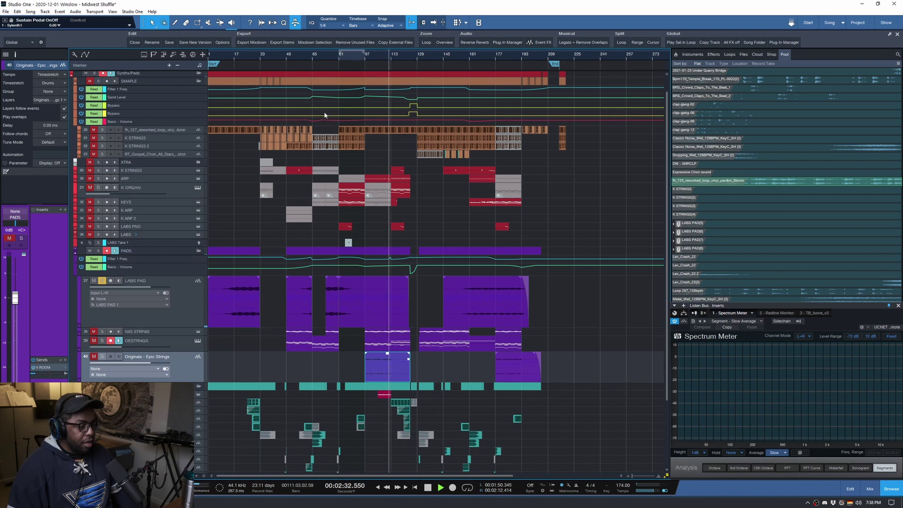
{"action": "left_click", "coordinate": [334, 59]}
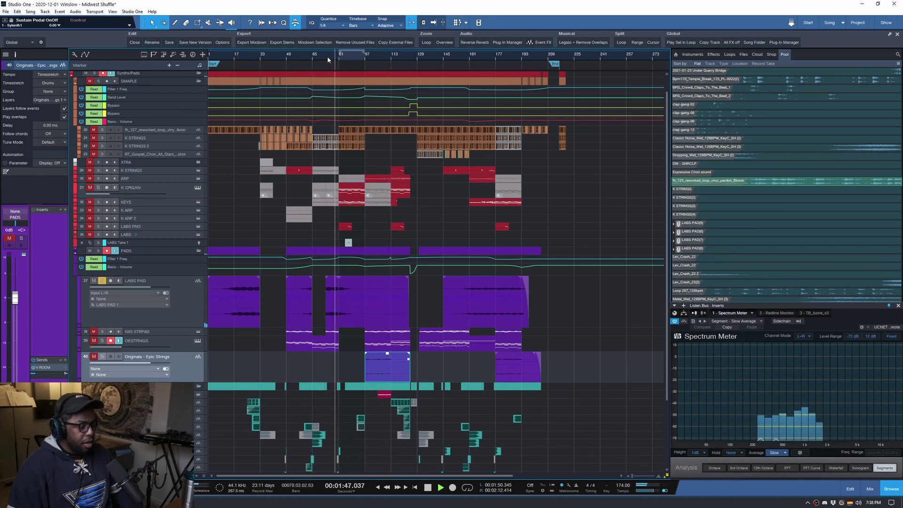
{"action": "left_click", "coordinate": [327, 59]}
{"action": "left_click", "coordinate": [249, 59]}
{"action": "key", "text": "space"}
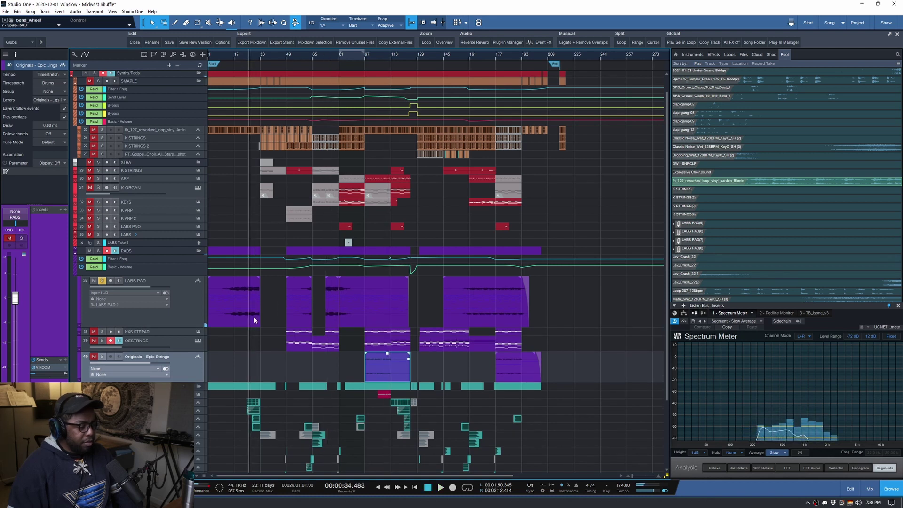
Step: Solo the whole PADS folder, shrink all tracks to fit, and enlarge Originals - Epic Strings
{"action": "scroll", "coordinate": [125, 272], "scroll_direction": "down", "scroll_amount": 1}
{"action": "left_click", "coordinate": [98, 230]}
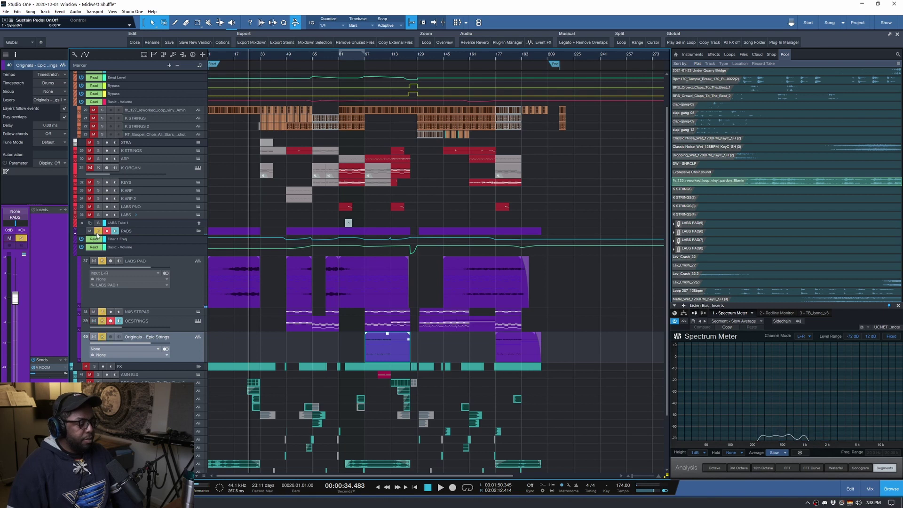
{"action": "key", "text": "shift+z"}
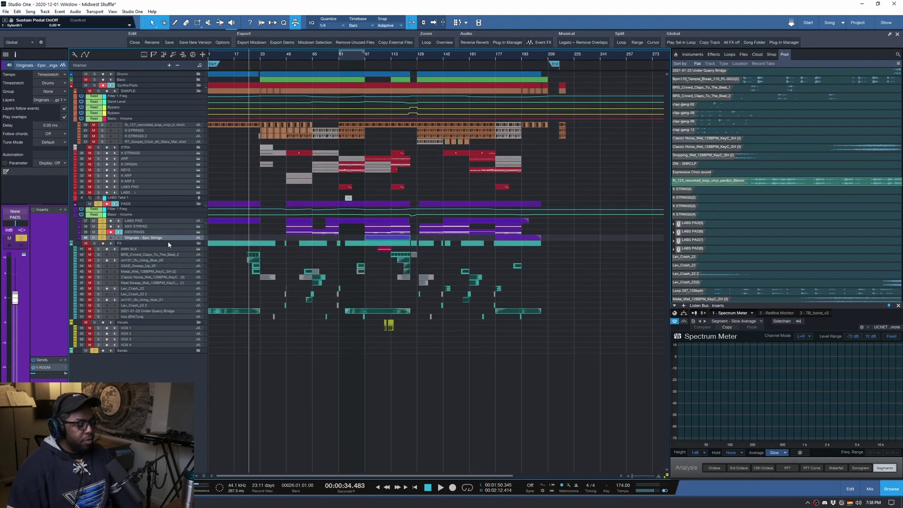
{"action": "left_click_drag", "start_coordinate": [170, 240], "coordinate": [168, 248]}
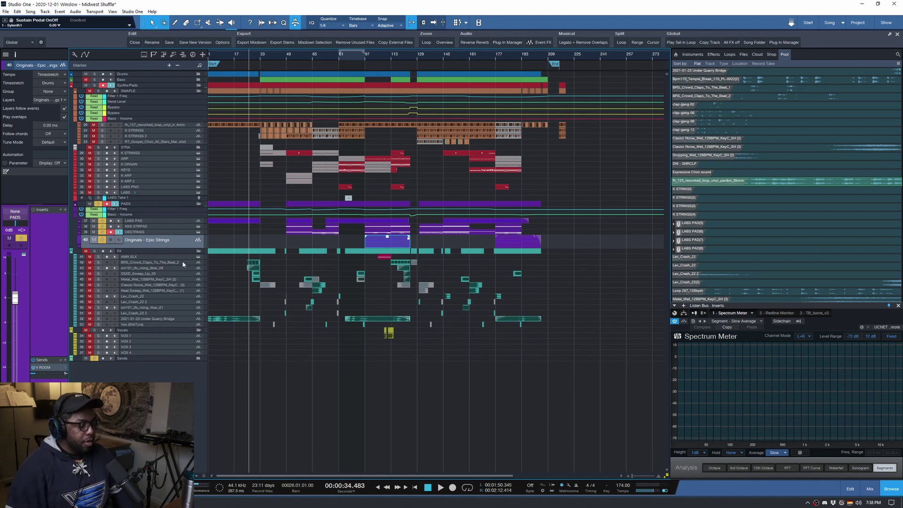
Step: Enlarge and solo the AMN SLX track and play it briefly from a new position
{"action": "left_click_drag", "start_coordinate": [178, 259], "coordinate": [162, 273]}
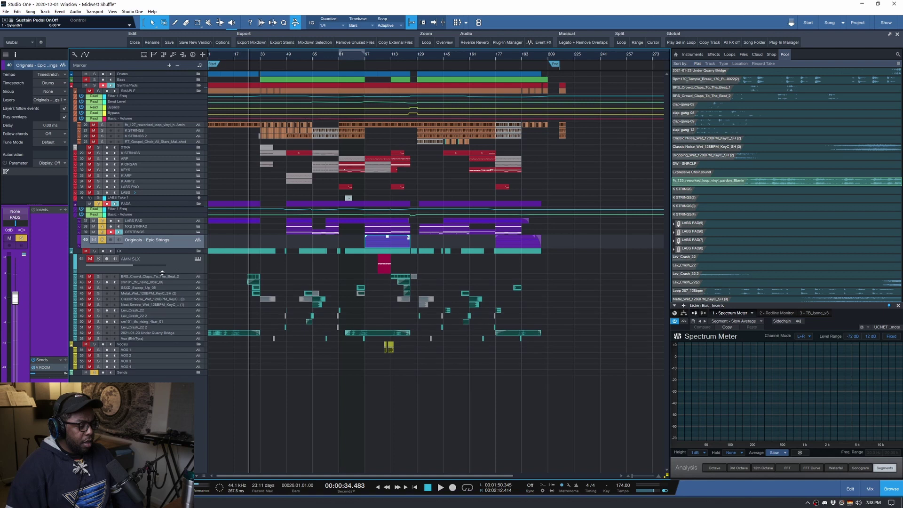
{"action": "left_click", "coordinate": [98, 259]}
{"action": "left_click_drag", "start_coordinate": [379, 52], "coordinate": [376, 59]}
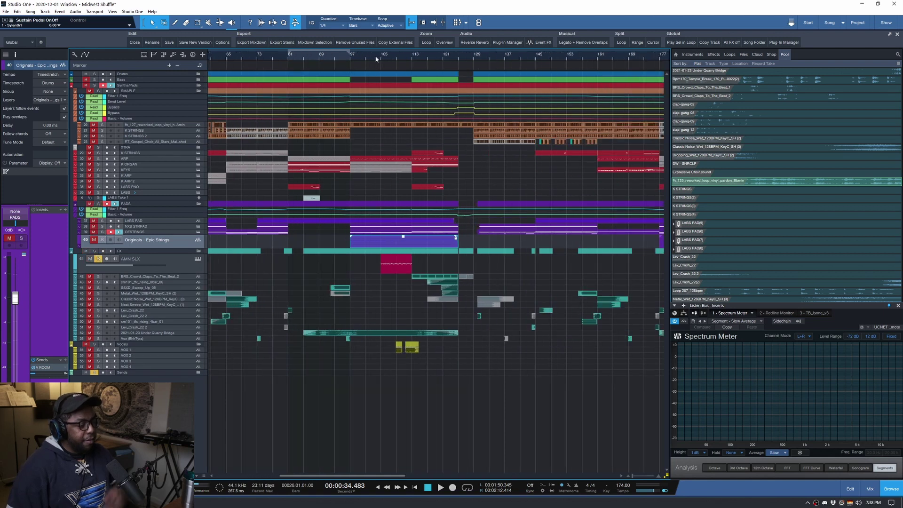
{"action": "key", "text": "w"}
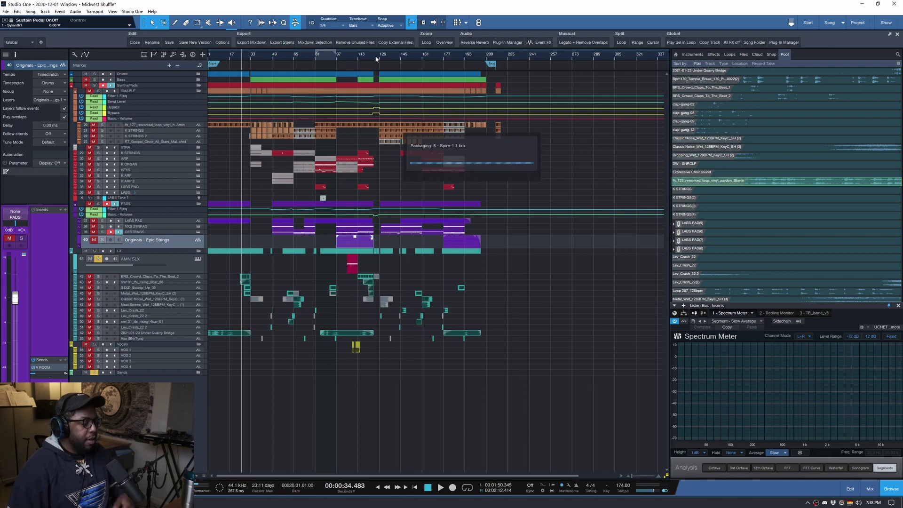
{"action": "left_click", "coordinate": [347, 57]}
{"action": "key", "text": "space"}
{"action": "key", "text": "e"}
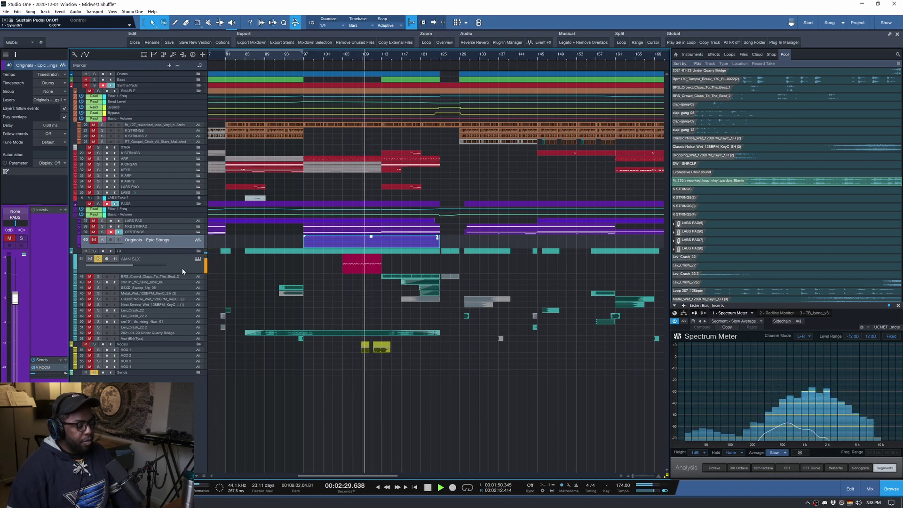
{"action": "key", "text": "space"}
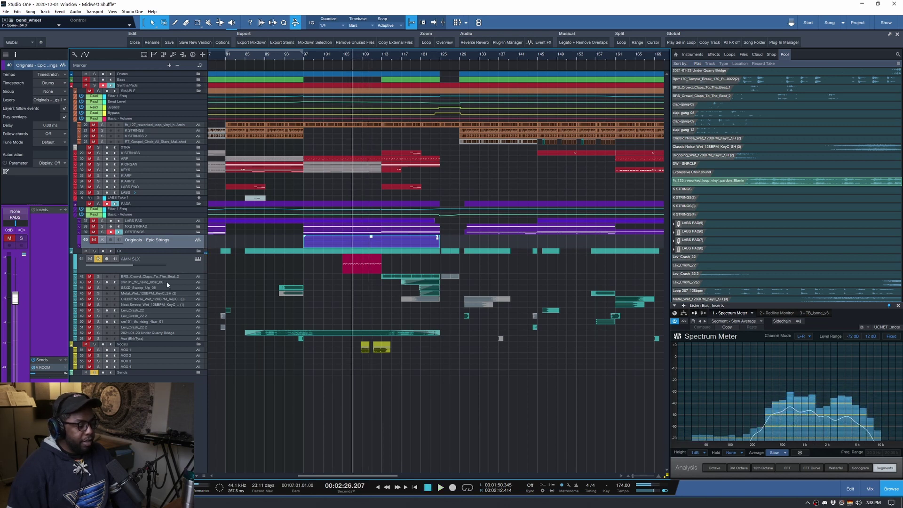
Step: Enlarge the crowd claps track, move the solo to it, jump to bar 114, and zoom out
{"action": "left_click_drag", "start_coordinate": [168, 279], "coordinate": [168, 286]}
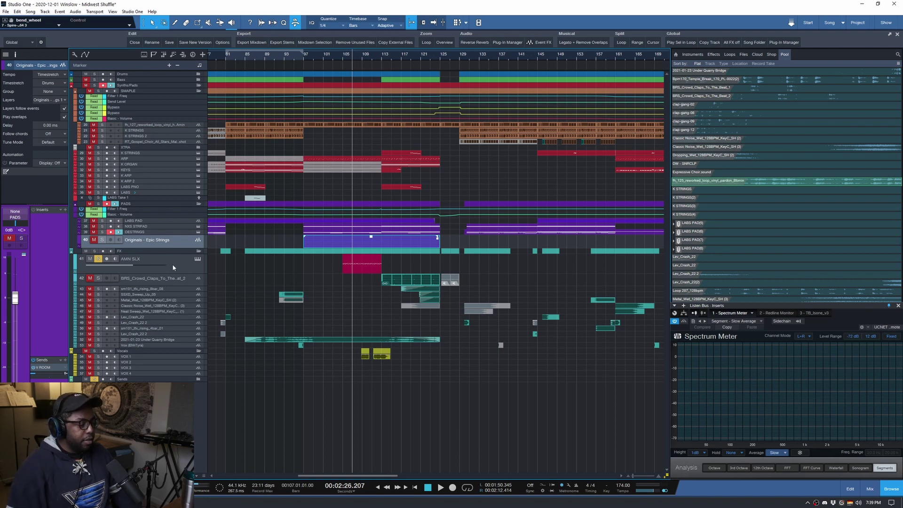
{"action": "left_click", "coordinate": [179, 269]}
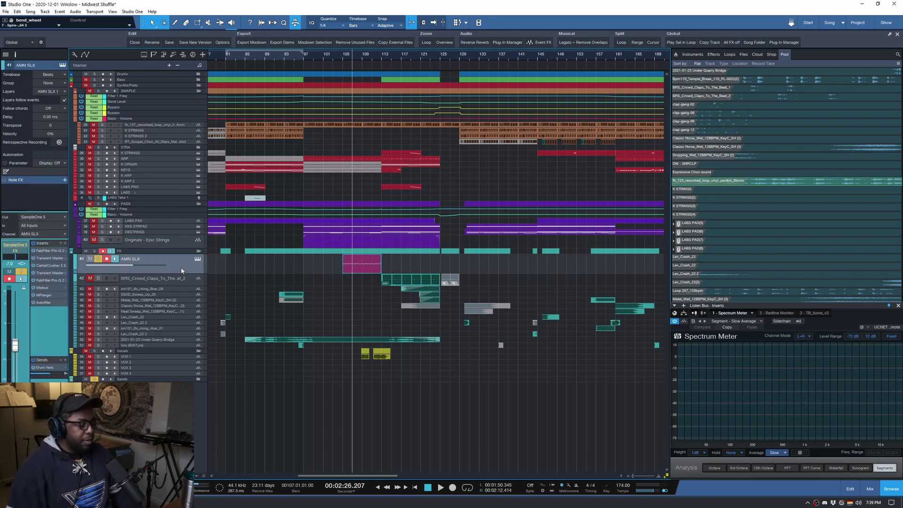
{"action": "left_click", "coordinate": [98, 279]}
{"action": "left_click", "coordinate": [389, 58]}
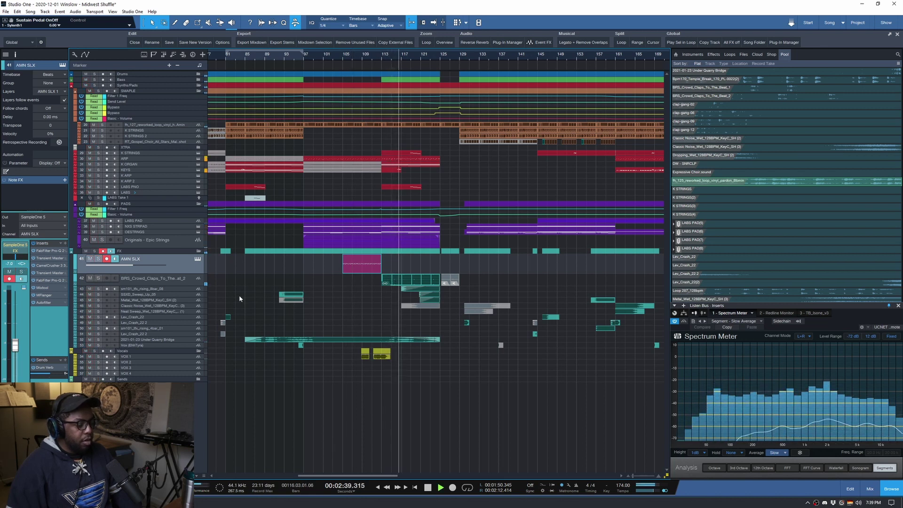
{"action": "key", "text": "shift+f"}
Step: Enlarge and solo the 2021-01-23 Under Quarry Bridge track and play it from bar 7
{"action": "key", "text": "space"}
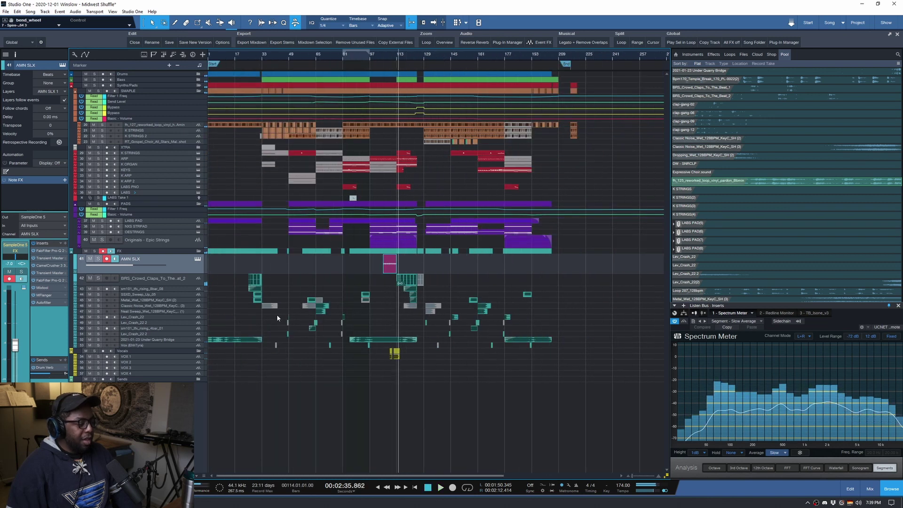
{"action": "left_click_drag", "start_coordinate": [170, 343], "coordinate": [169, 358]}
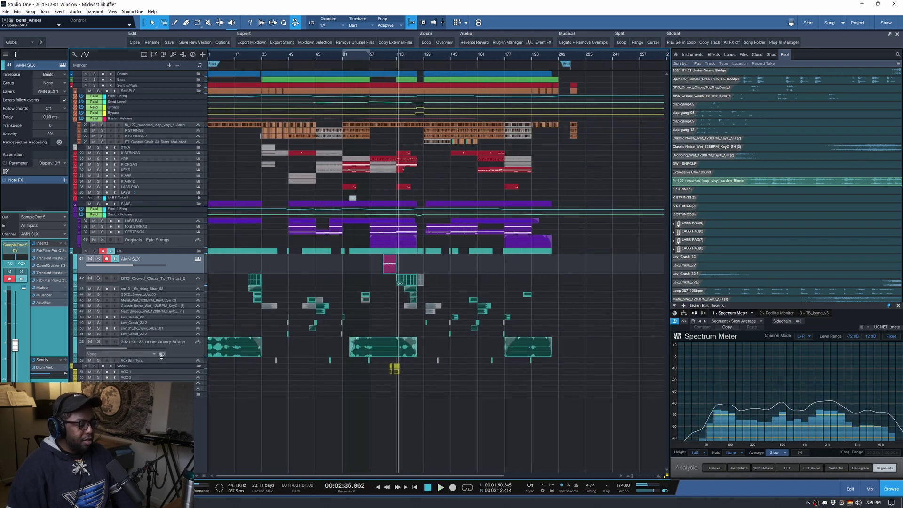
{"action": "left_click", "coordinate": [99, 342]}
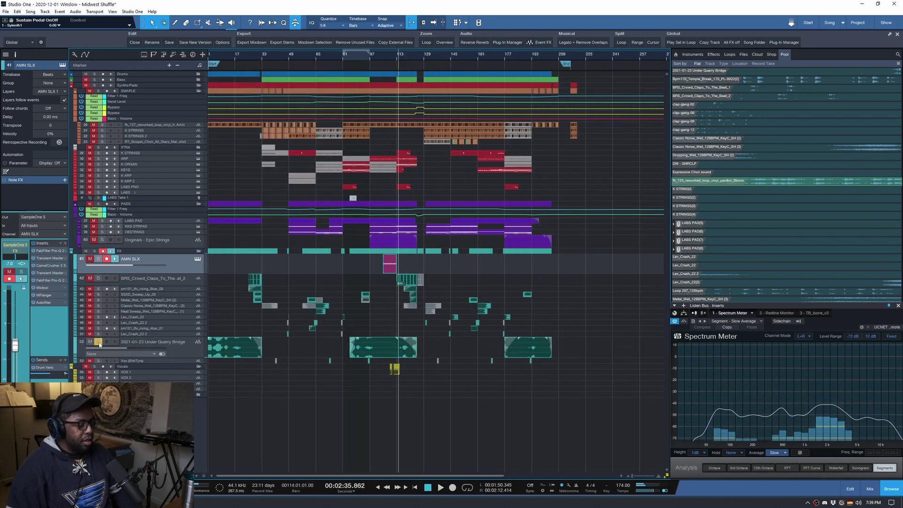
{"action": "left_click", "coordinate": [219, 58]}
{"action": "key", "text": "space"}
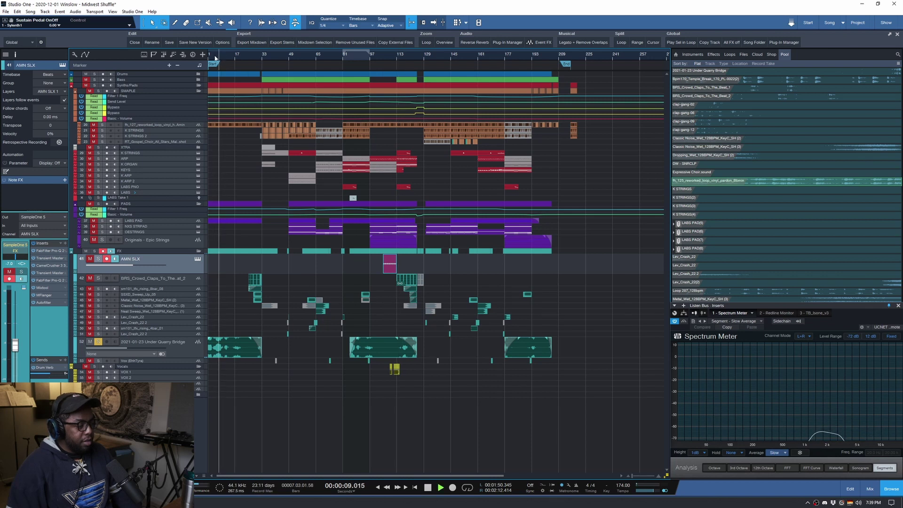
{"action": "scroll", "coordinate": [219, 59], "scroll_direction": "up", "scroll_amount": 5}
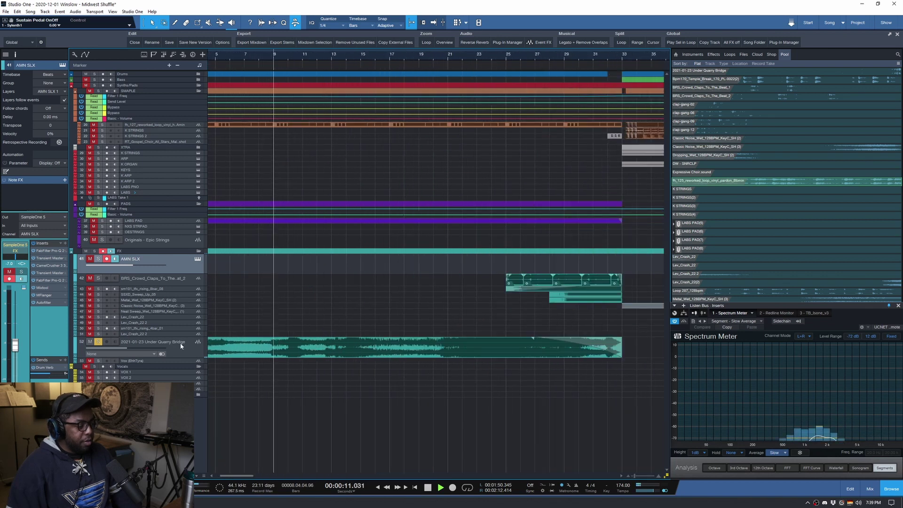
{"action": "left_click", "coordinate": [153, 342]}
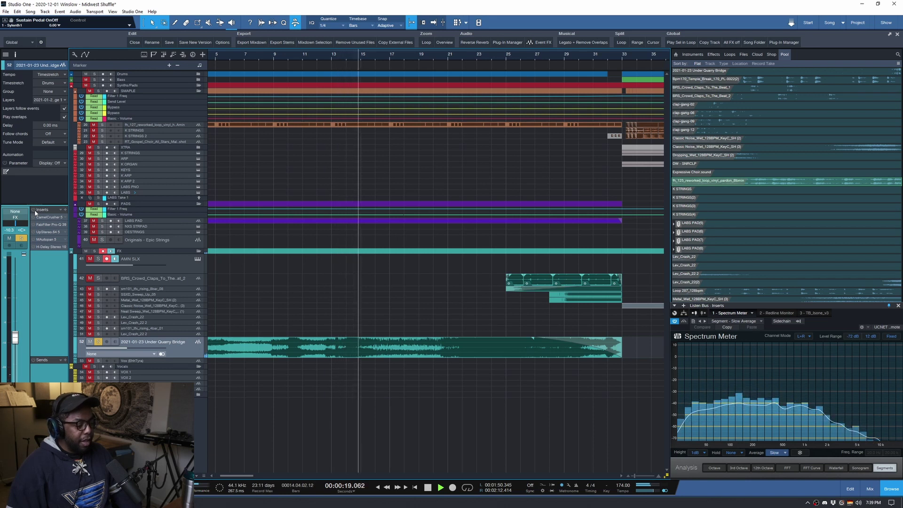
Step: Jump to about bar 22, stop playback, zoom so the whole song fits, and enlarge Vox
{"action": "left_click", "coordinate": [467, 57]}
{"action": "key", "text": "shift+f"}
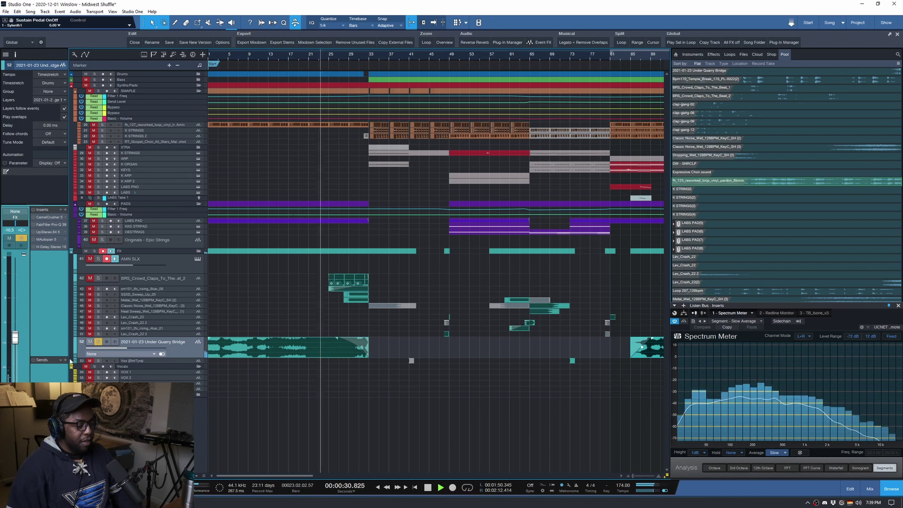
{"action": "key", "text": "space"}
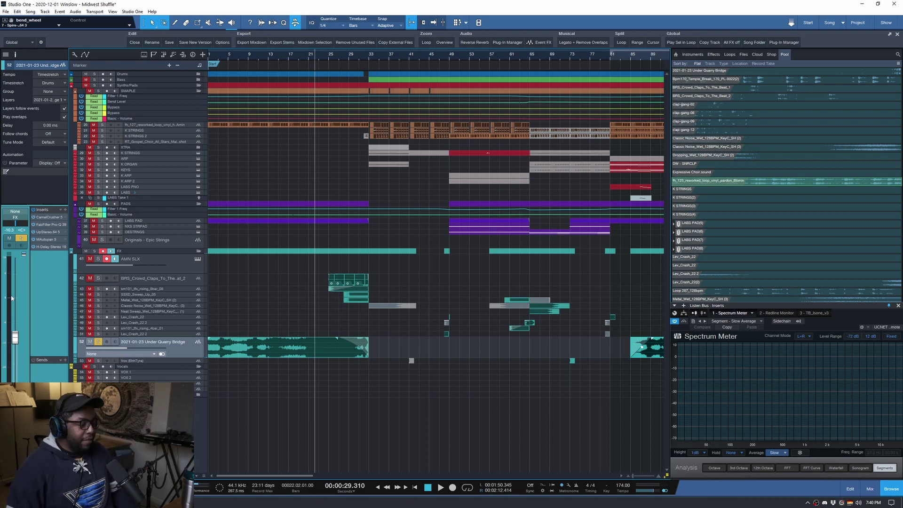
{"action": "key", "text": "shift+z"}
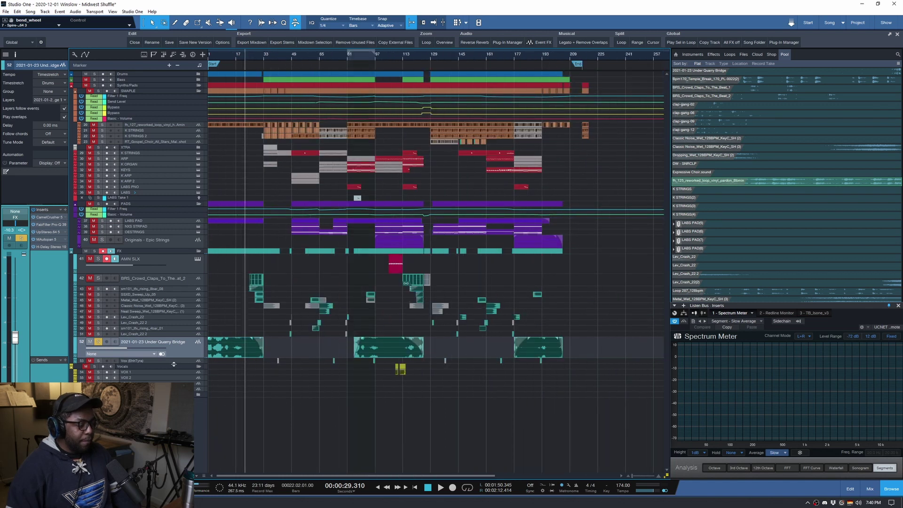
{"action": "left_click_drag", "start_coordinate": [174, 364], "coordinate": [174, 371]}
Step: Zoom in on the yellow vocal clips, solo VOX 1, and put the playhead at bar 109
{"action": "key", "text": "e"}
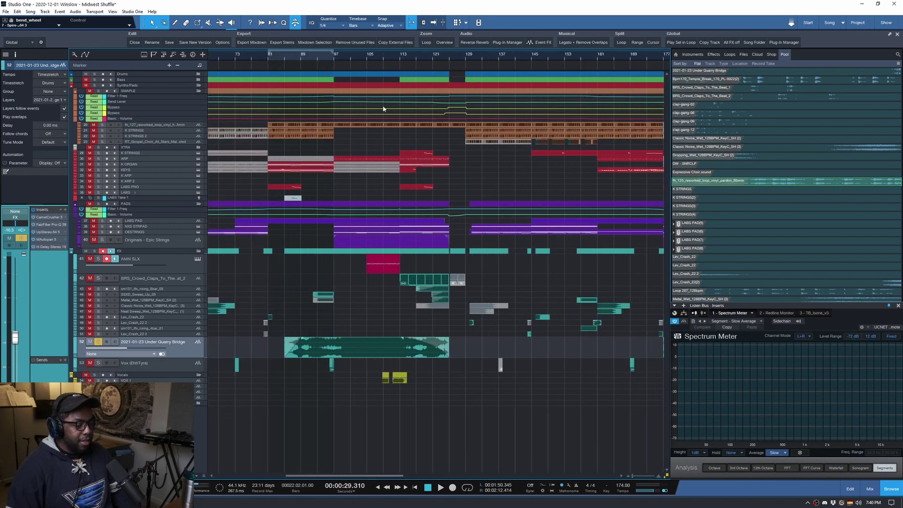
{"action": "left_click_drag", "start_coordinate": [337, 358], "coordinate": [479, 394]}
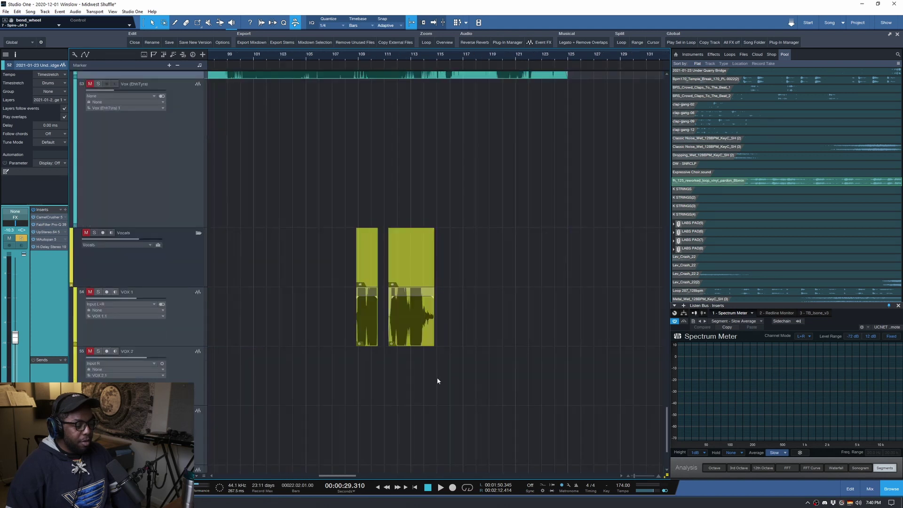
{"action": "left_click", "coordinate": [98, 292]}
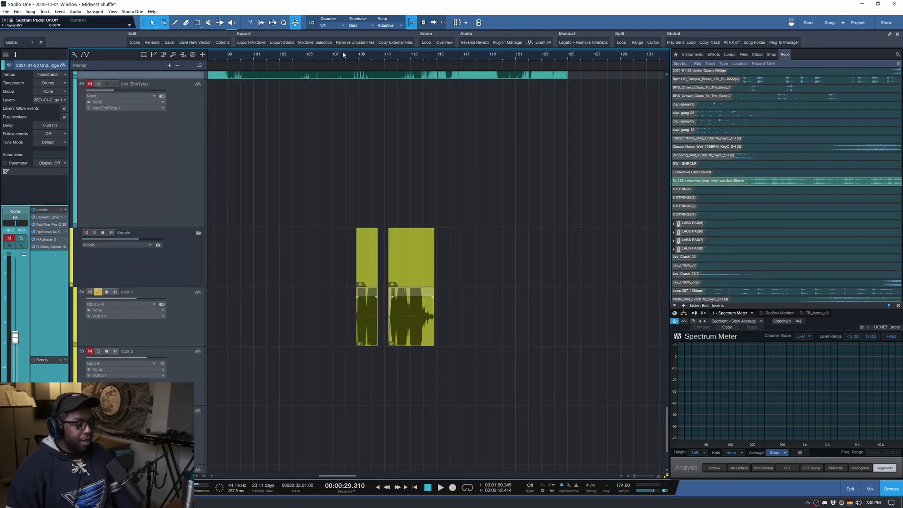
{"action": "left_click", "coordinate": [359, 54]}
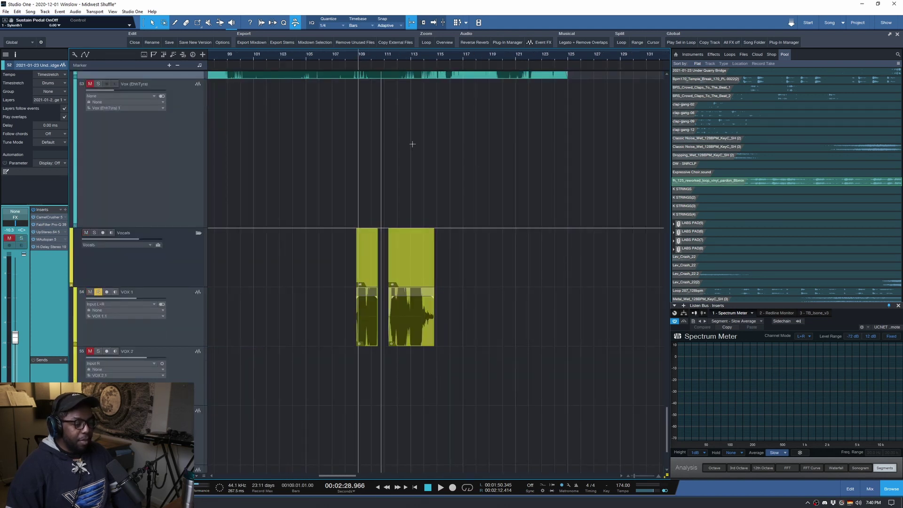
Step: Send the second VOX 1 event to a new SampleOne instrument, then close its window
{"action": "right_click", "coordinate": [408, 325]}
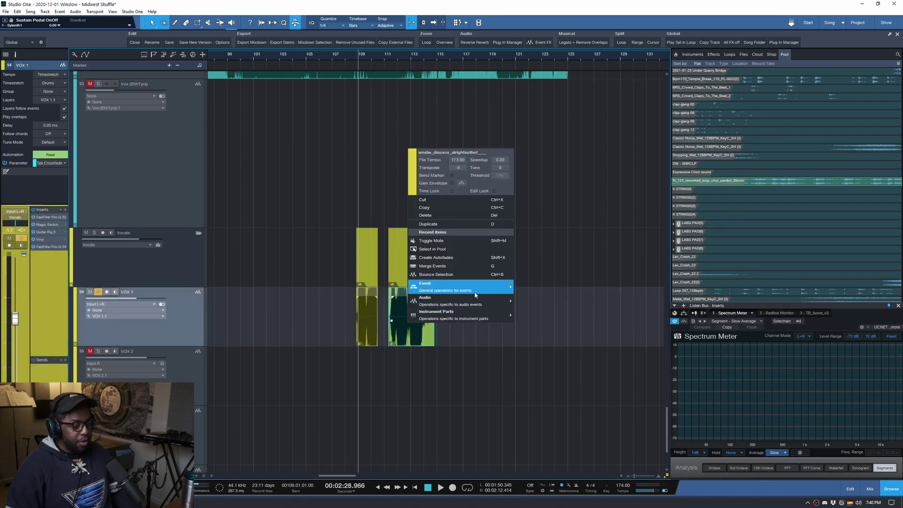
{"action": "mouse_move", "coordinate": [475, 295]}
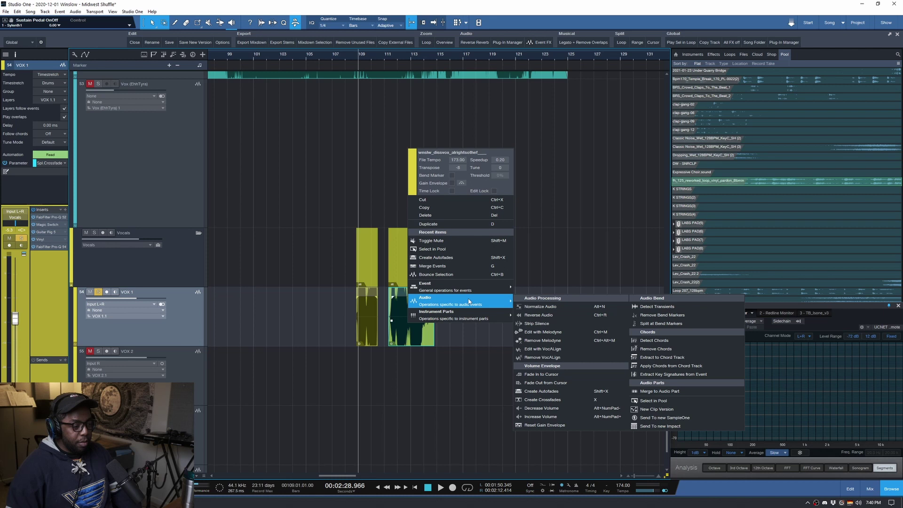
{"action": "left_click", "coordinate": [685, 418]}
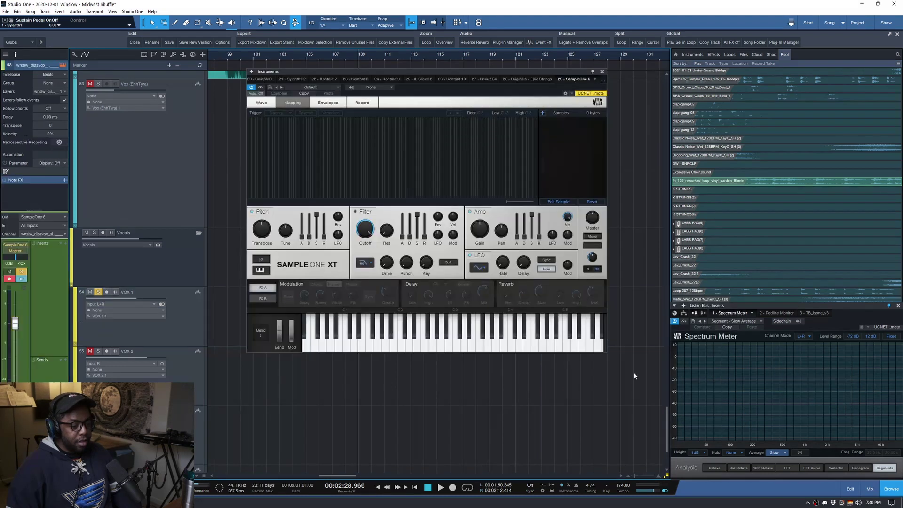
{"action": "left_click", "coordinate": [602, 72]}
Step: Locate the VOX 1 event's audio file in the Pool and preview it
{"action": "right_click", "coordinate": [420, 210]}
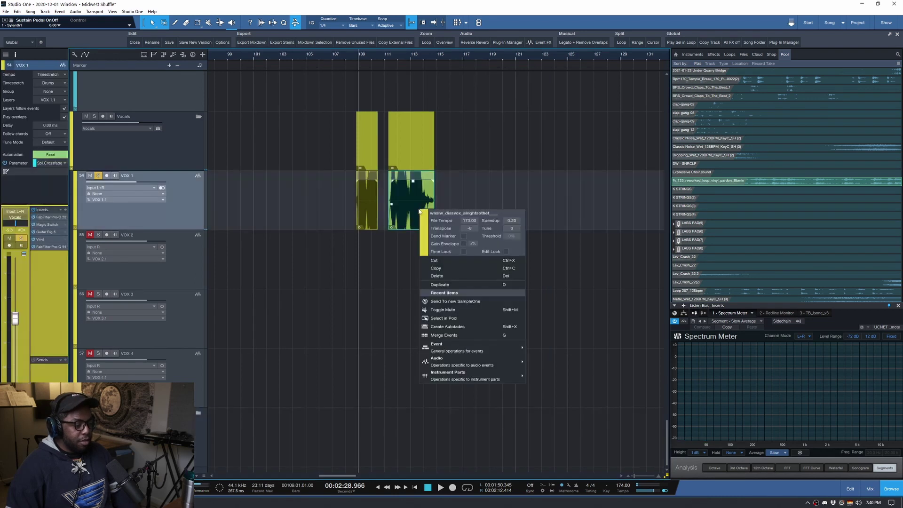
{"action": "mouse_move", "coordinate": [471, 361]}
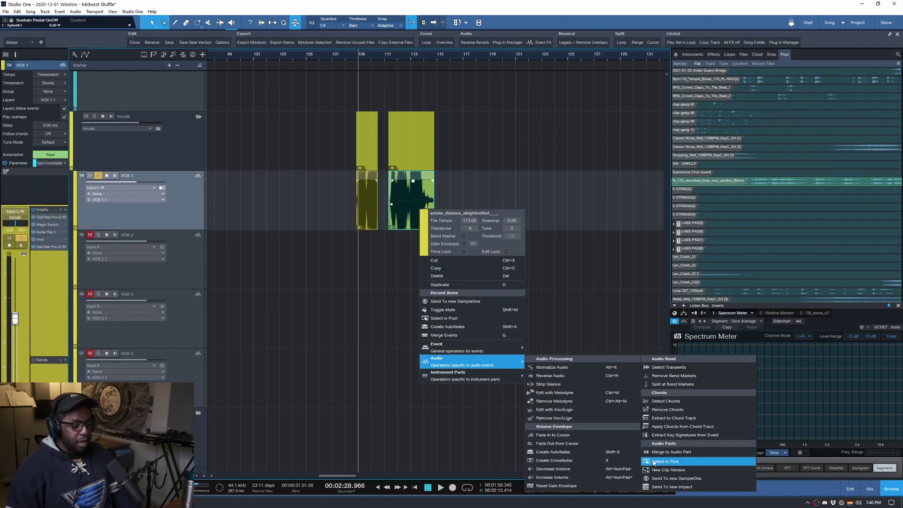
{"action": "left_click", "coordinate": [654, 461]}
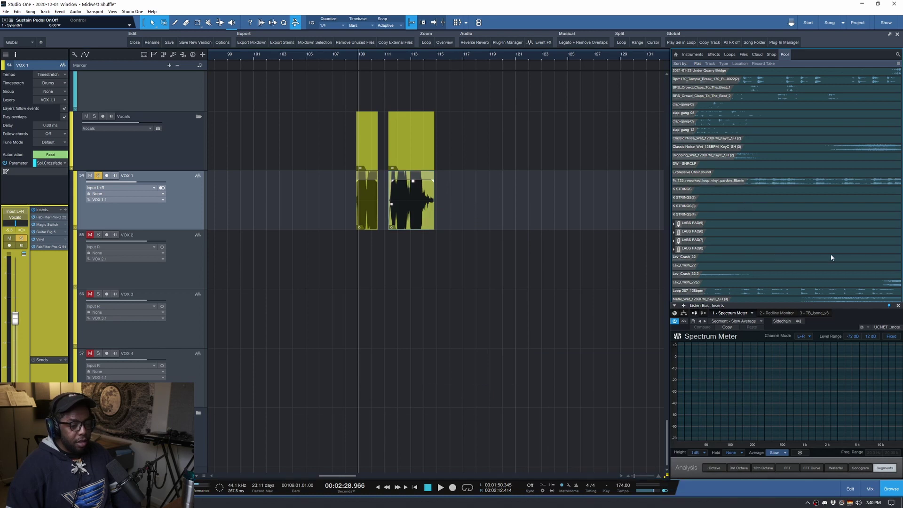
{"action": "left_click", "coordinate": [898, 306]}
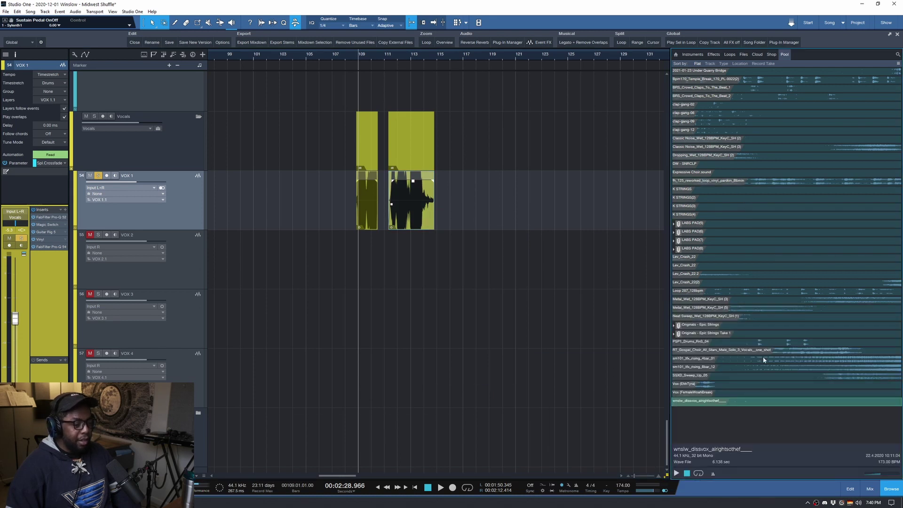
{"action": "left_click", "coordinate": [725, 402]}
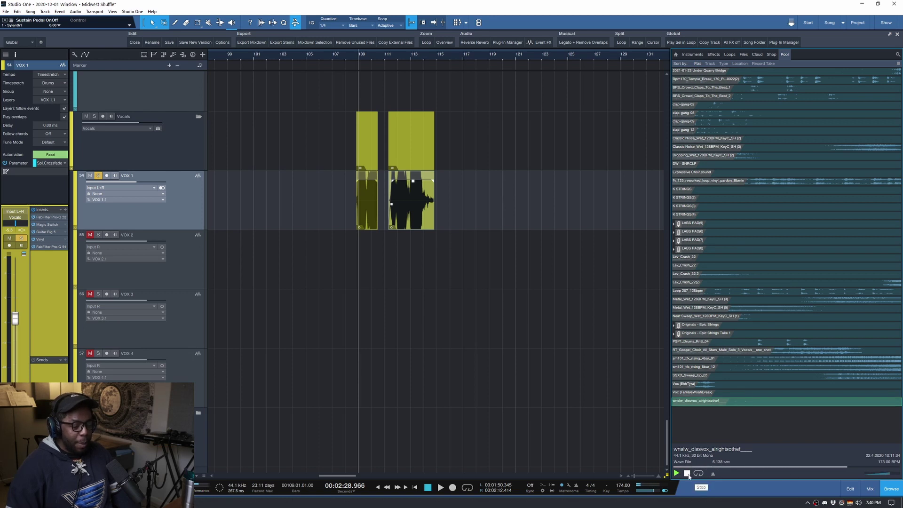
{"action": "left_click", "coordinate": [688, 475]}
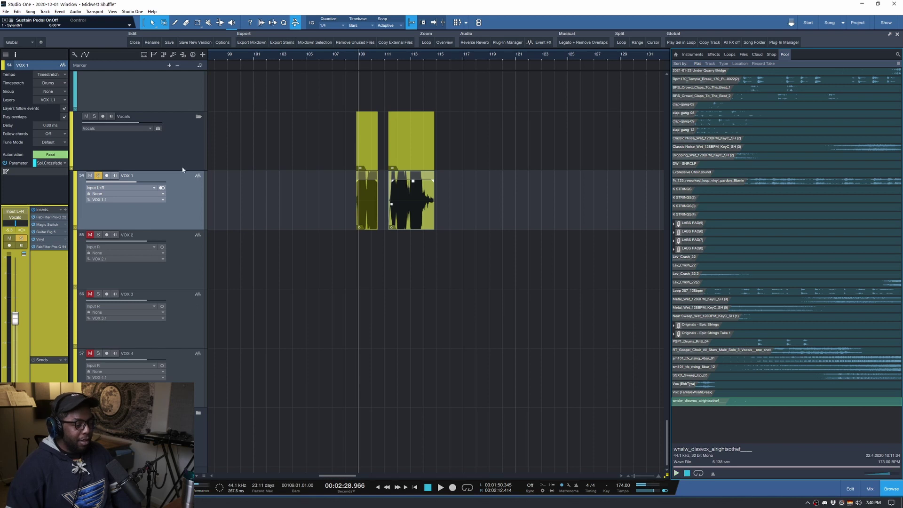
Step: Play the song from bar 107, stop it, and zoom out to the whole song
{"action": "left_click", "coordinate": [328, 59]}
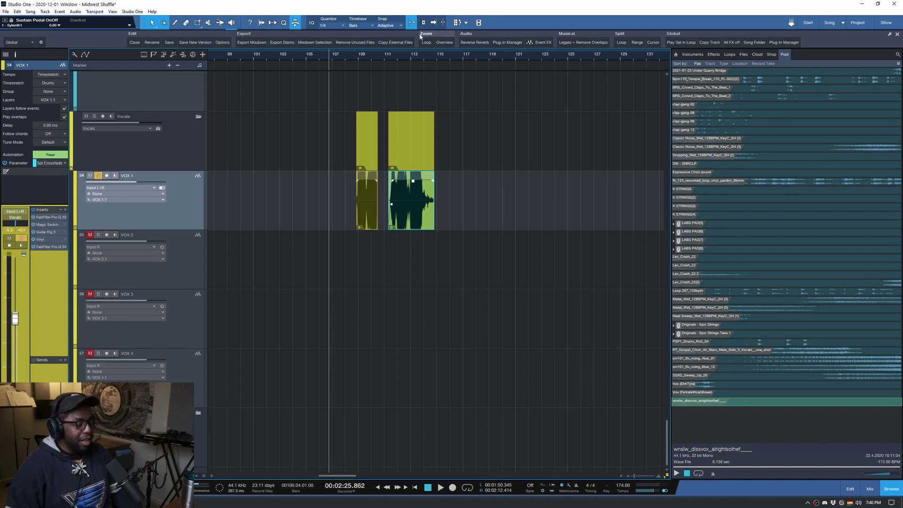
{"action": "scroll", "coordinate": [457, 57], "scroll_direction": "up", "scroll_amount": 1}
{"action": "scroll", "coordinate": [457, 57], "scroll_direction": "down", "scroll_amount": 2}
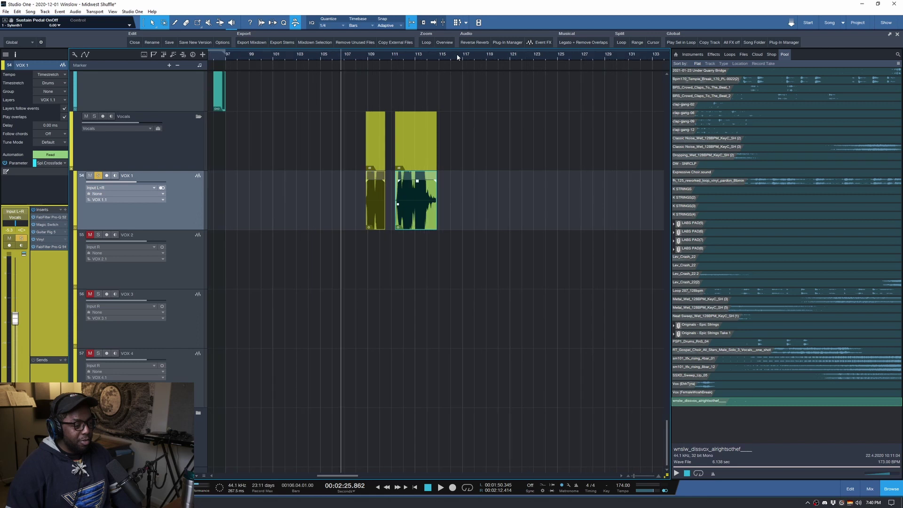
{"action": "key", "text": "space"}
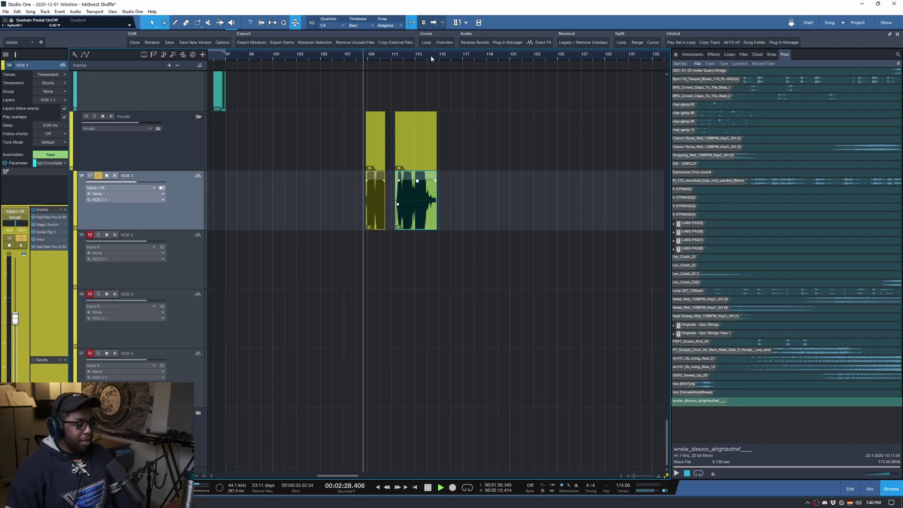
{"action": "scroll", "coordinate": [430, 55], "scroll_direction": "up", "scroll_amount": 1}
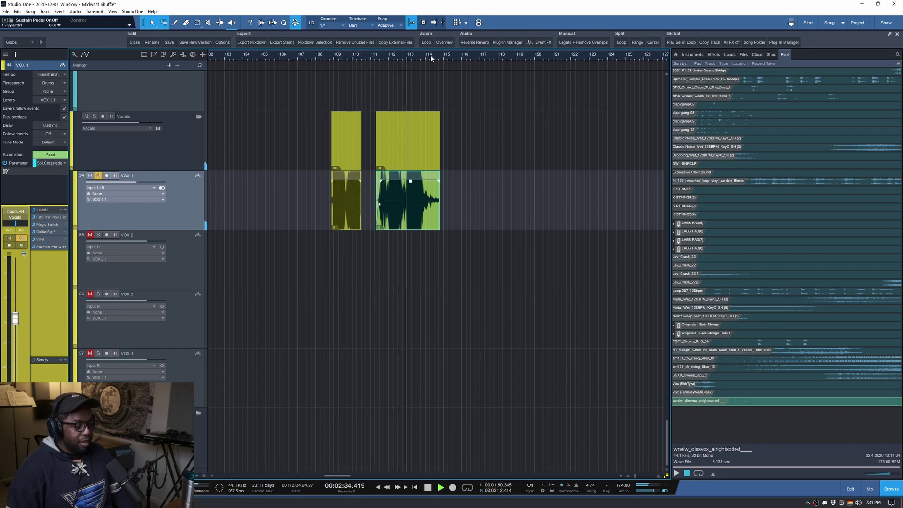
{"action": "key", "text": "space"}
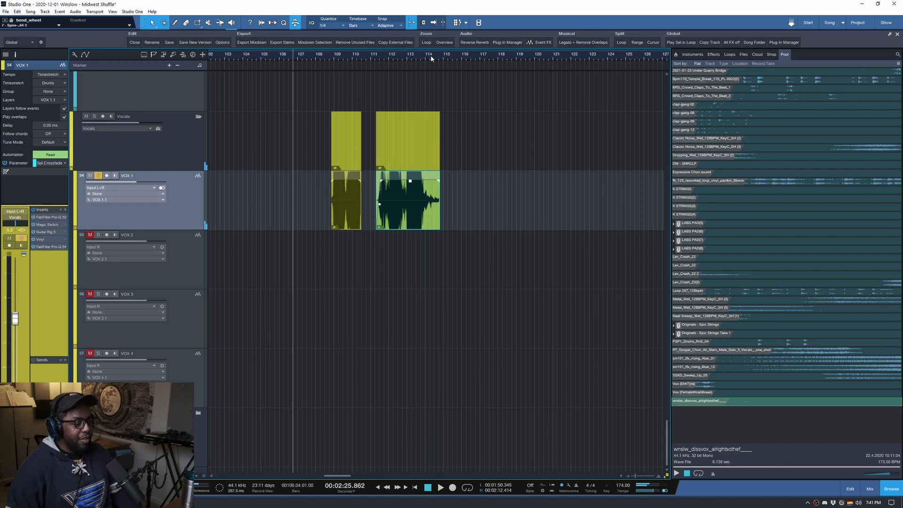
{"action": "scroll", "coordinate": [431, 55], "scroll_direction": "down", "scroll_amount": 3}
{"action": "key", "text": "z"}
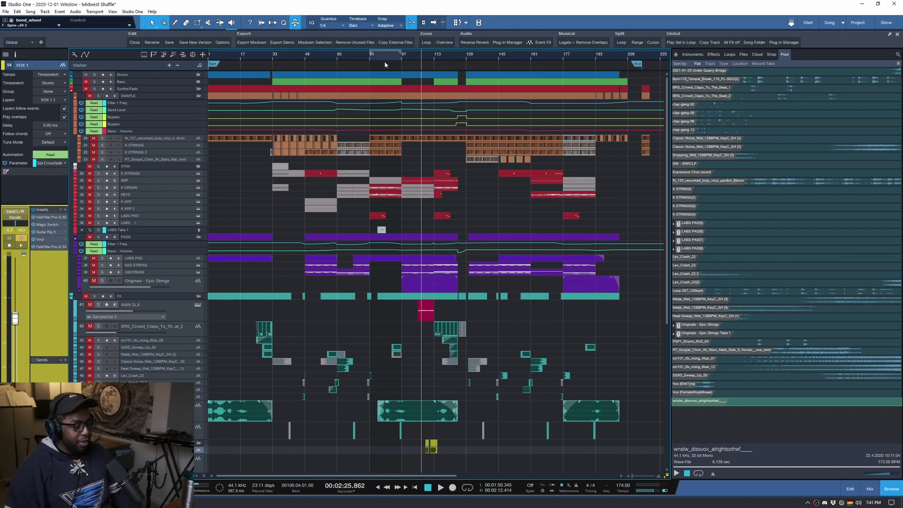
{"action": "scroll", "coordinate": [431, 55], "scroll_direction": "up", "scroll_amount": 3}
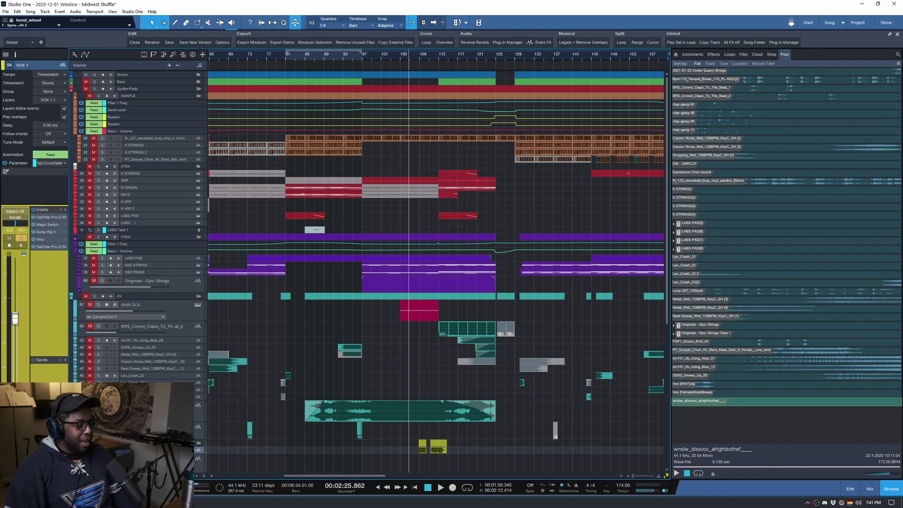
Step: Unmute all tracks, zoom out to the whole song, and restore the track heights
{"action": "key", "text": "shift+m"}
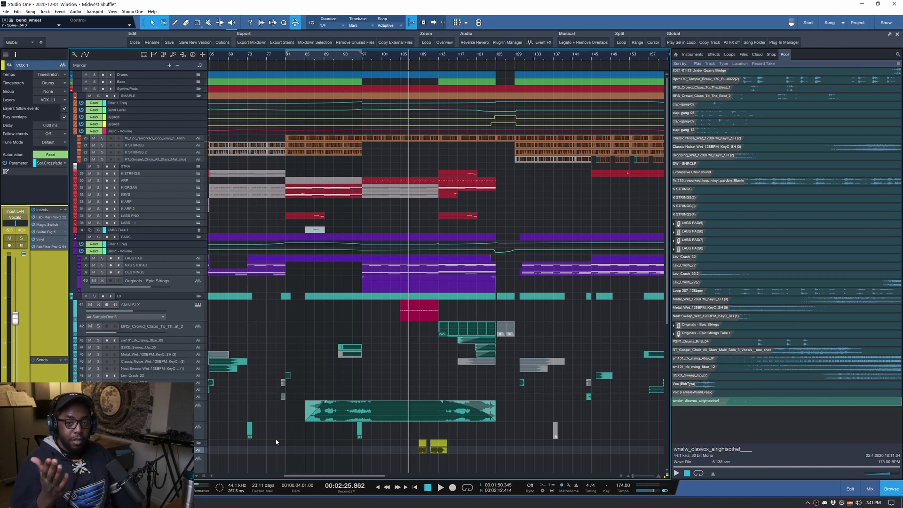
{"action": "left_click", "coordinate": [442, 43]}
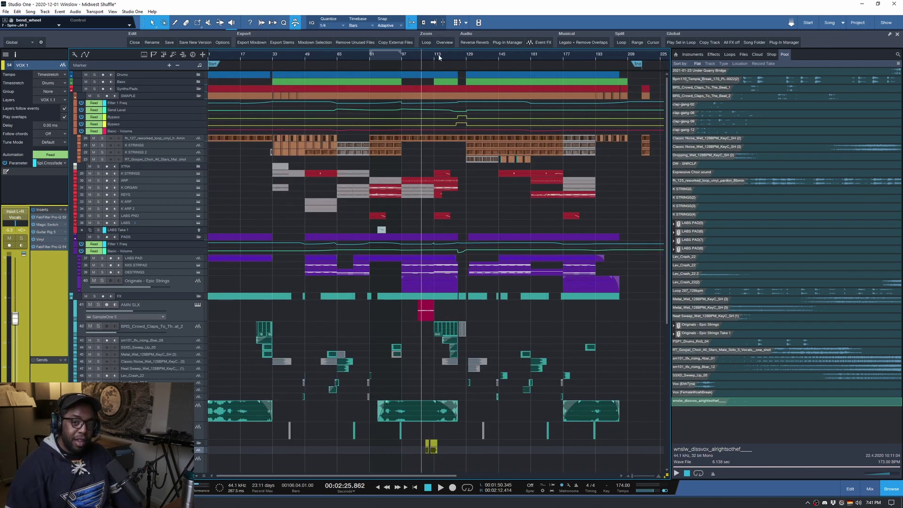
{"action": "scroll", "coordinate": [438, 56], "scroll_direction": "up", "scroll_amount": 5}
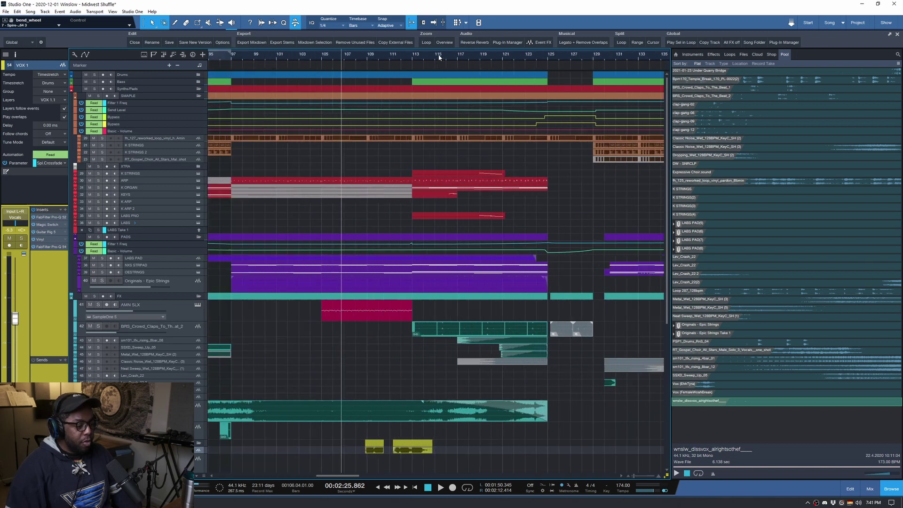
{"action": "scroll", "coordinate": [438, 56], "scroll_direction": "down", "scroll_amount": 3}
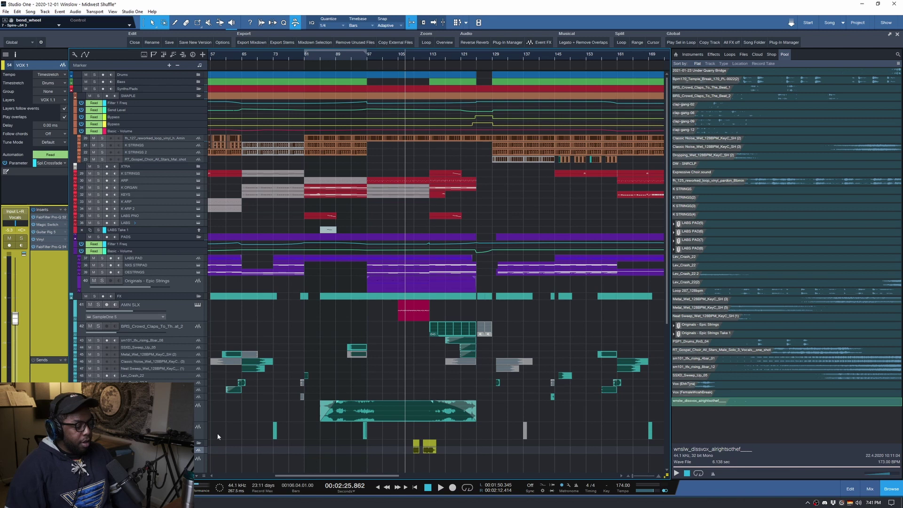
{"action": "key", "text": "shift+w"}
{"action": "key", "text": "shift+e"}
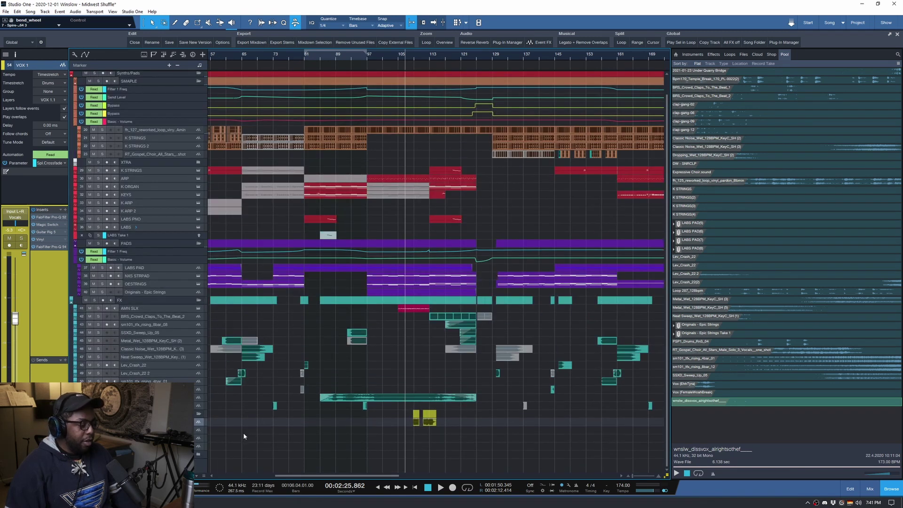
{"action": "scroll", "coordinate": [483, 61], "scroll_direction": "down", "scroll_amount": 2}
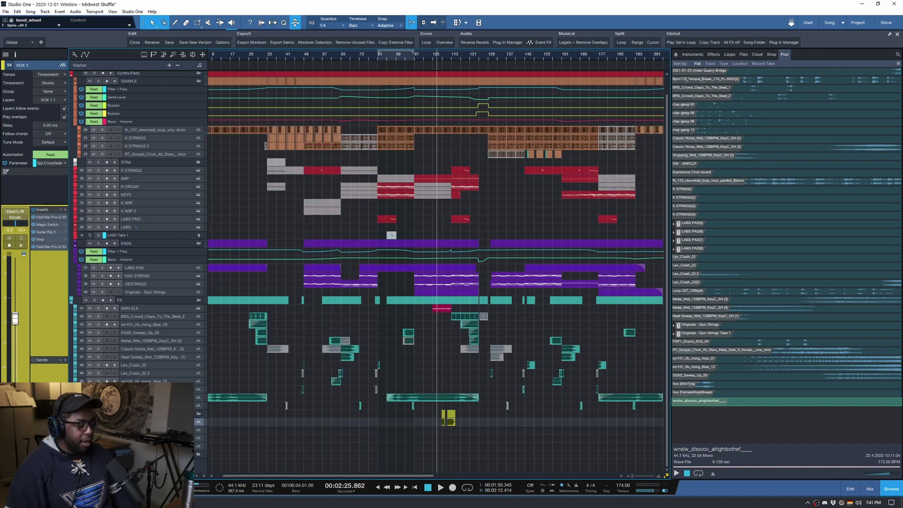
Step: Play and save Midwest Shuffle, zoomed out, with the mixer console showing
{"action": "key", "text": "space"}
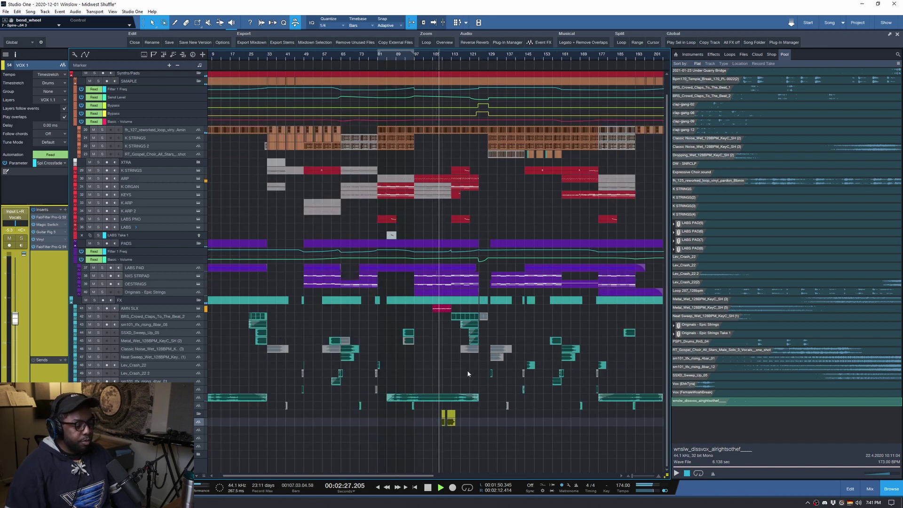
{"action": "key", "text": "ctrl+s"}
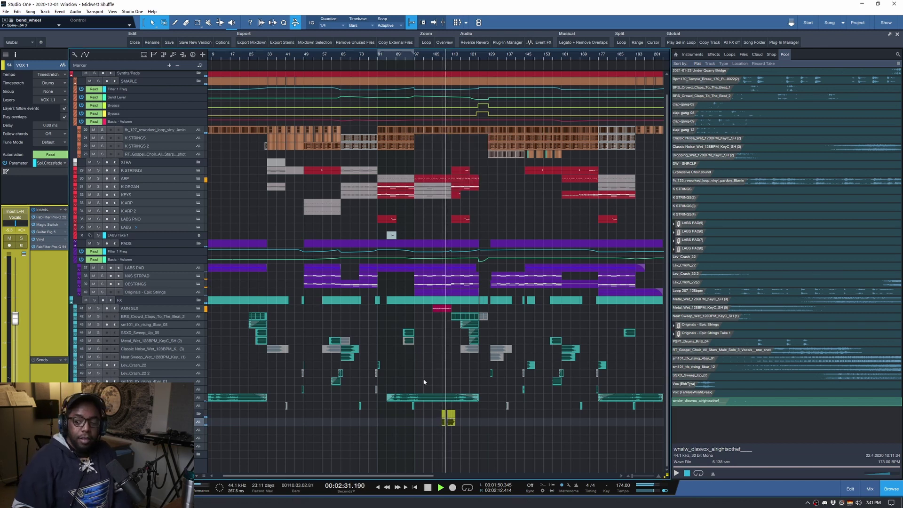
{"action": "left_click", "coordinate": [445, 42]}
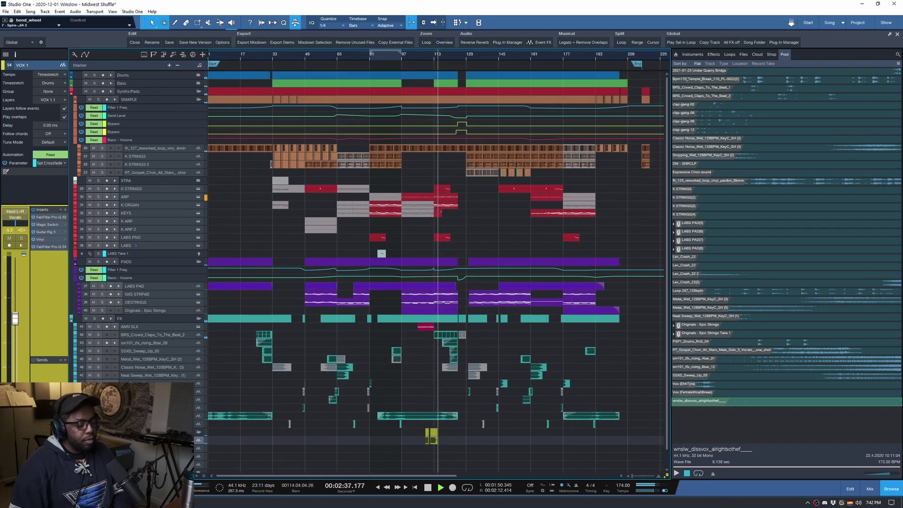
{"action": "left_click", "coordinate": [870, 488]}
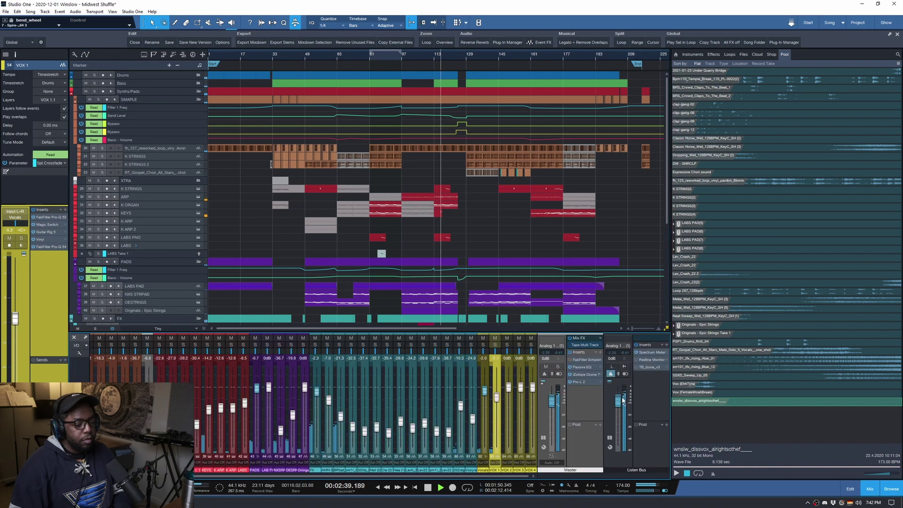
Step: Reset the Listen Bus fader to 0 dB
{"action": "left_click_drag", "start_coordinate": [622, 399], "coordinate": [618, 420]}
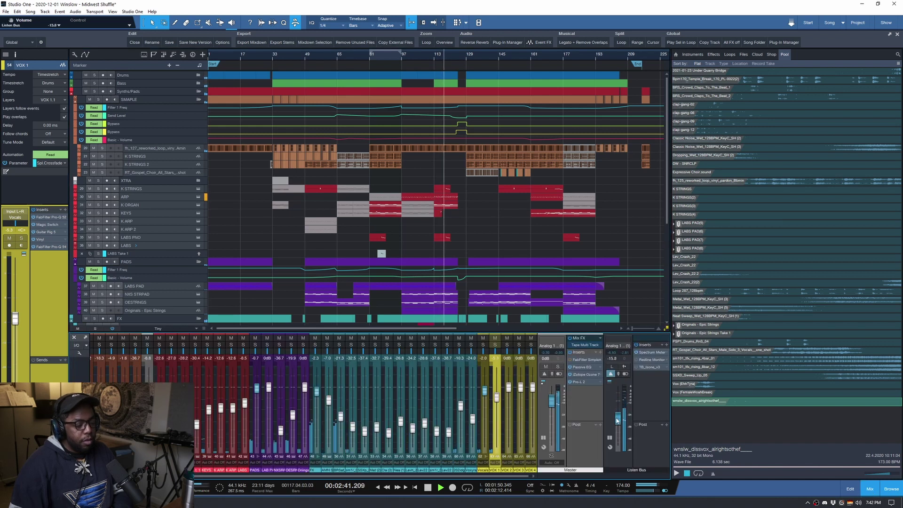
{"action": "left_click_drag", "start_coordinate": [618, 420], "coordinate": [617, 413]}
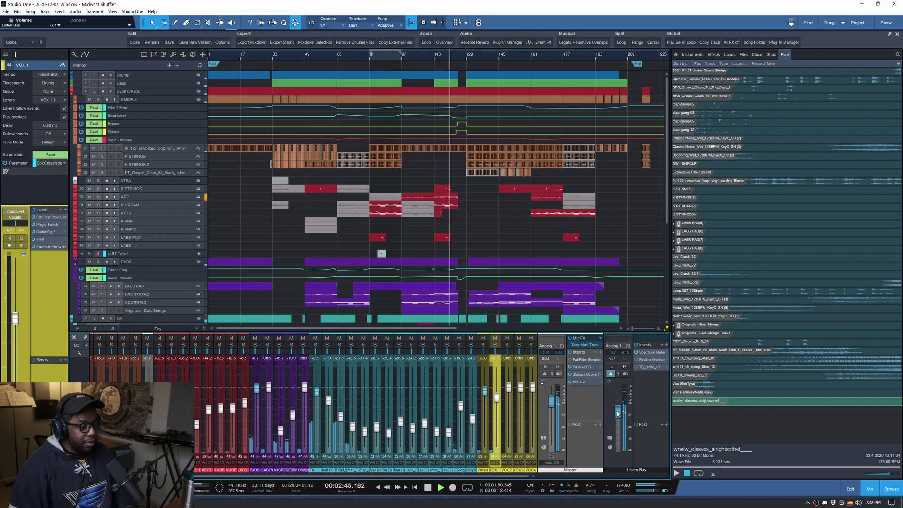
{"action": "left_click", "coordinate": [617, 413], "text": "alt"}
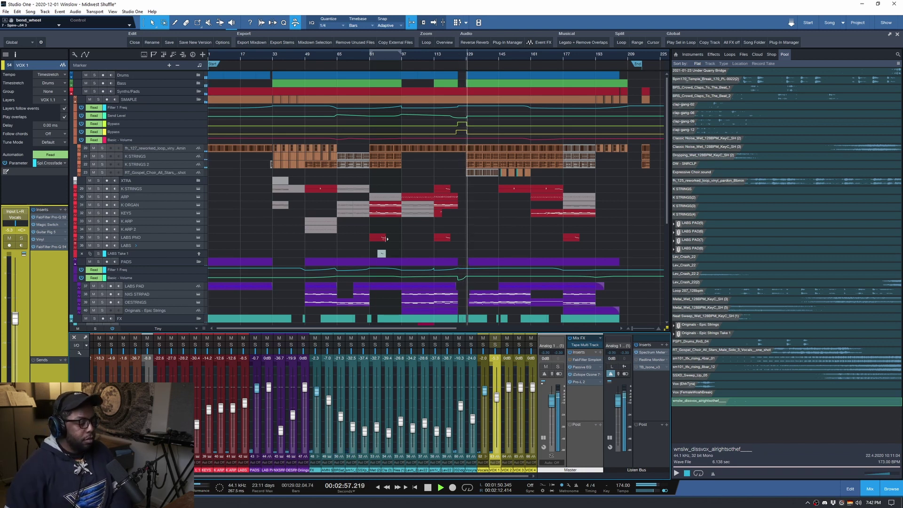
Step: Shrink track heights to fit, save the song, and stop playback
{"action": "key", "text": "shift+w"}
{"action": "key", "text": "shift+w"}
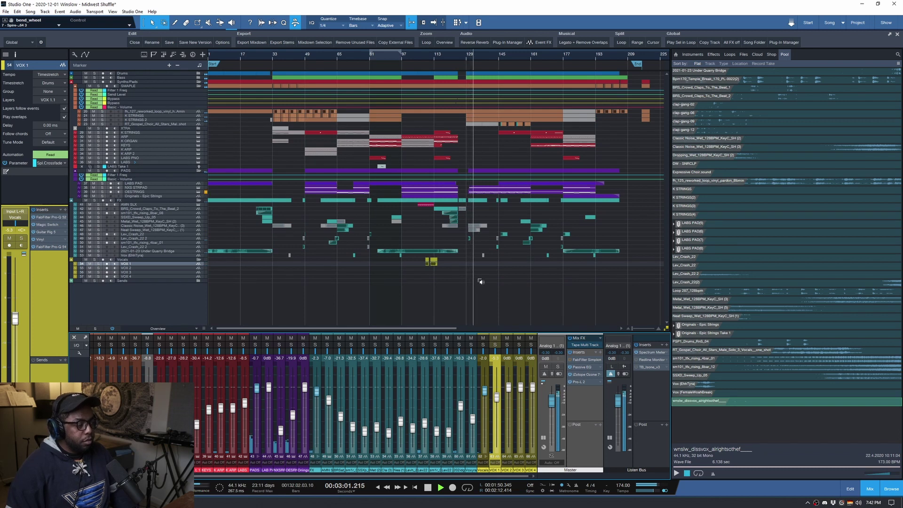
{"action": "key", "text": "ctrl+s"}
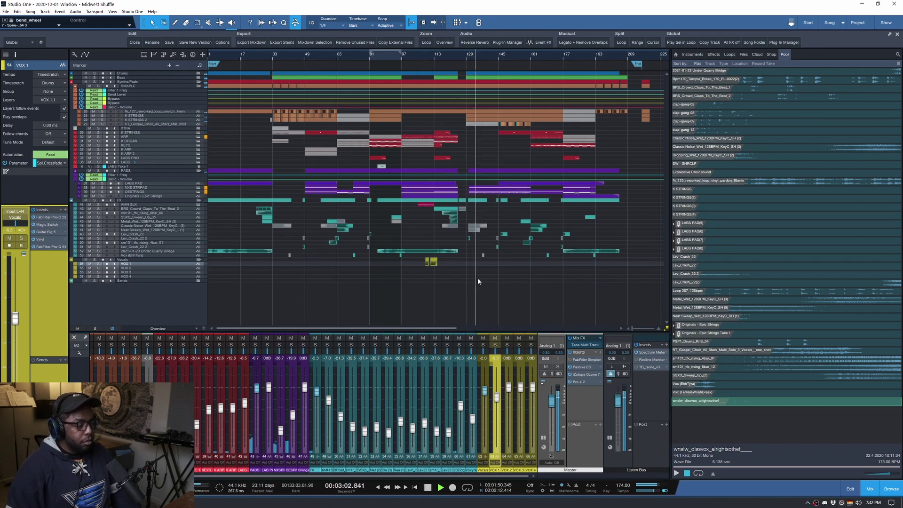
{"action": "key", "text": "space"}
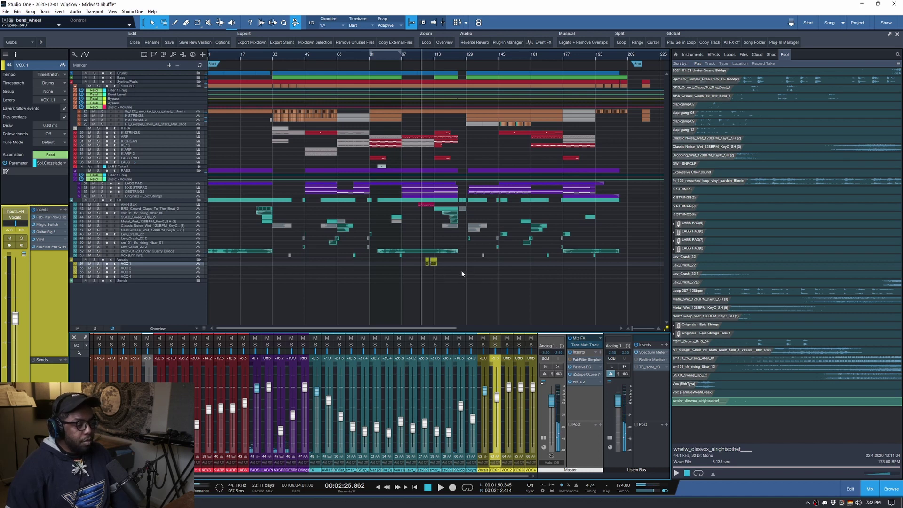
{"action": "scroll", "coordinate": [472, 266], "scroll_direction": "up", "scroll_amount": 2}
{"action": "scroll", "coordinate": [472, 267], "scroll_direction": "down", "scroll_amount": 1}
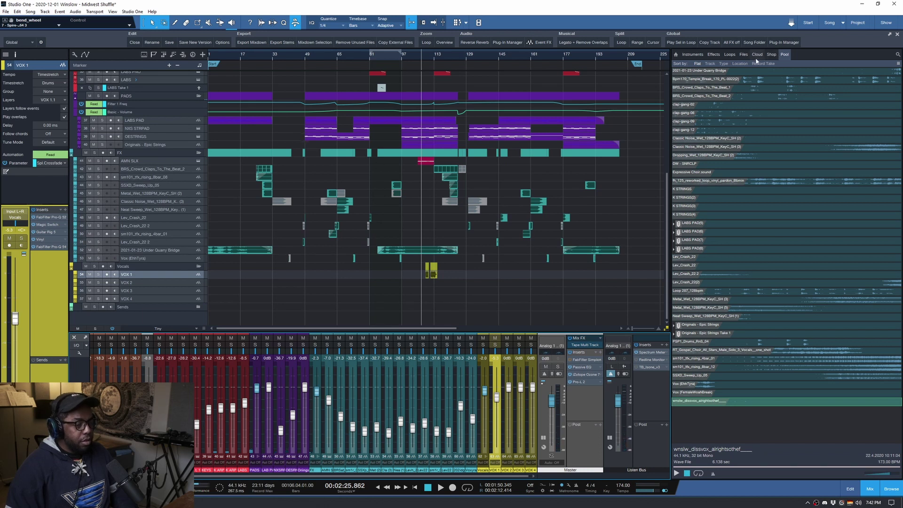
{"action": "right_click", "coordinate": [787, 55]}
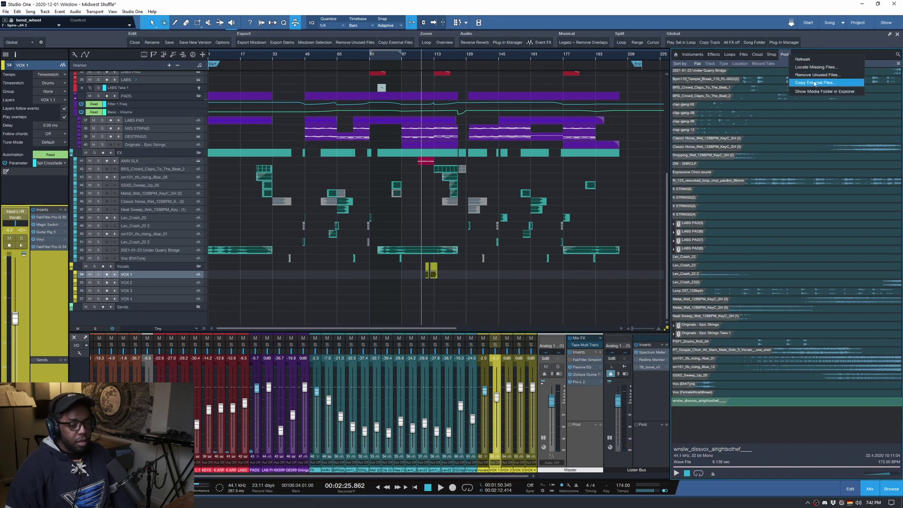
{"action": "left_click", "coordinate": [824, 91]}
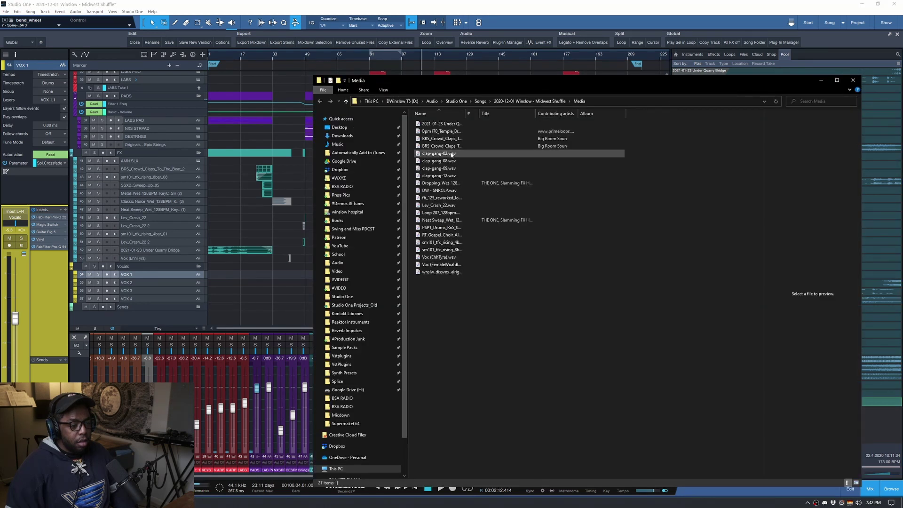
{"action": "left_click", "coordinate": [543, 101]}
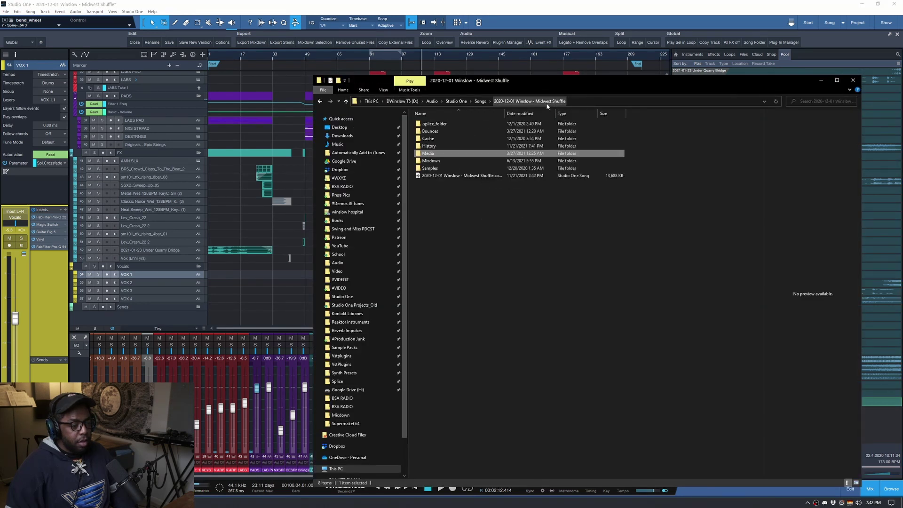
{"action": "double_click", "coordinate": [431, 161]}
{"action": "left_click_drag", "start_coordinate": [467, 114], "coordinate": [529, 114]}
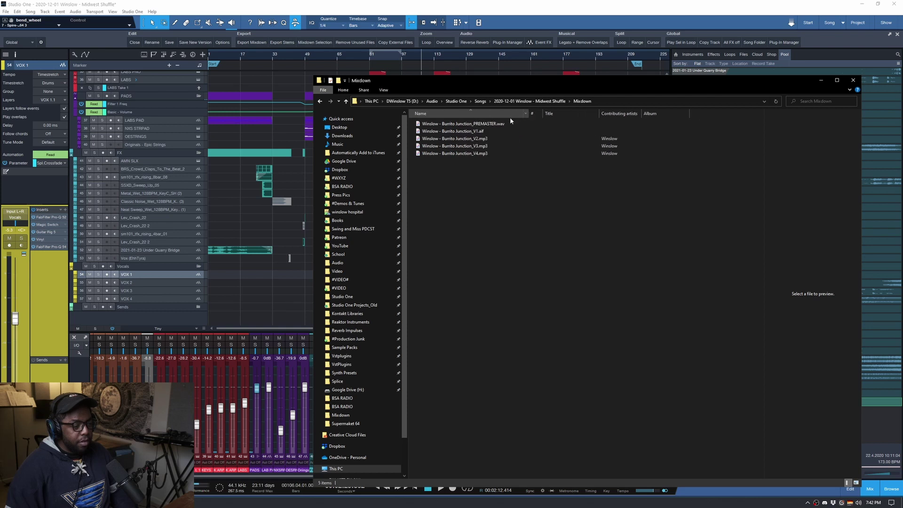
{"action": "right_click", "coordinate": [487, 126]}
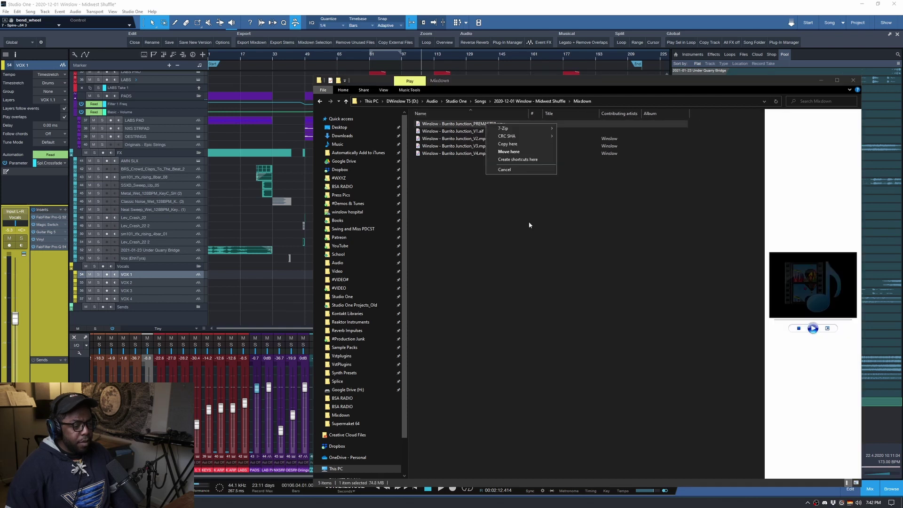
{"action": "left_click", "coordinate": [471, 203]}
{"action": "right_click", "coordinate": [464, 124]}
{"action": "left_click", "coordinate": [475, 294]}
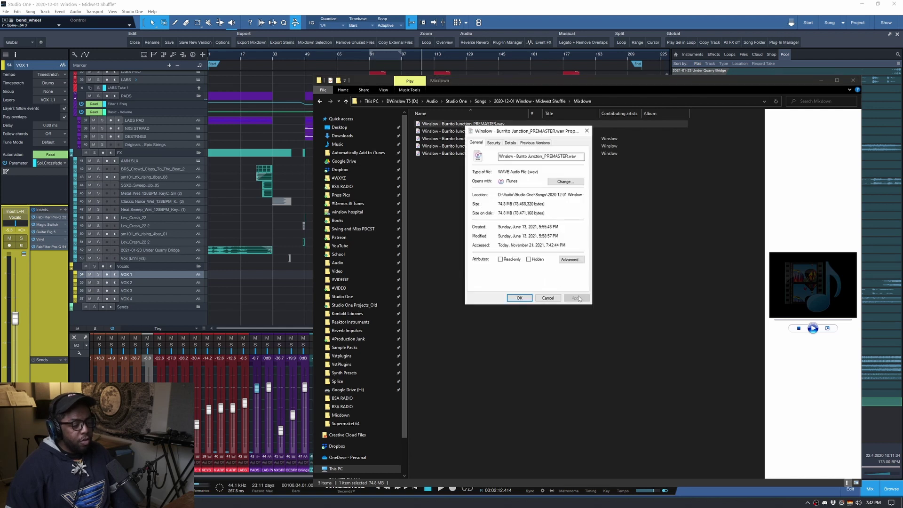
{"action": "left_click", "coordinate": [554, 298]}
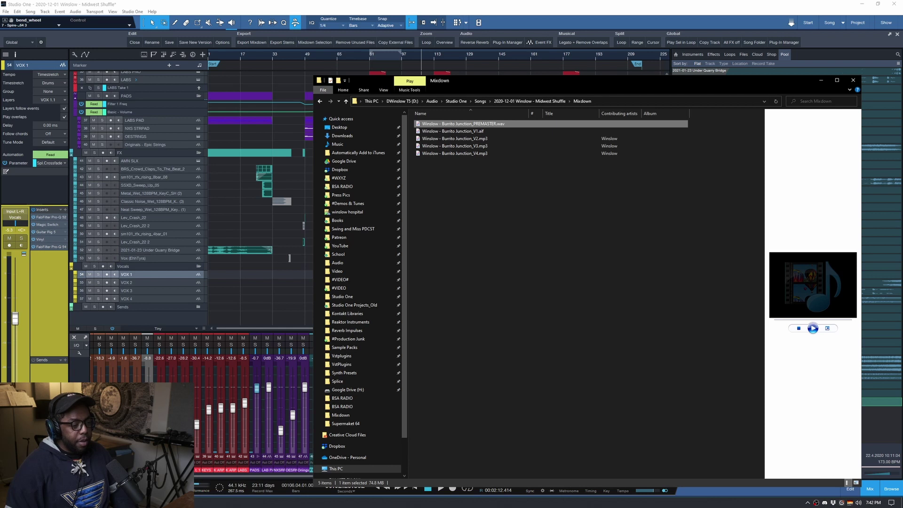
{"action": "left_click", "coordinate": [848, 81]}
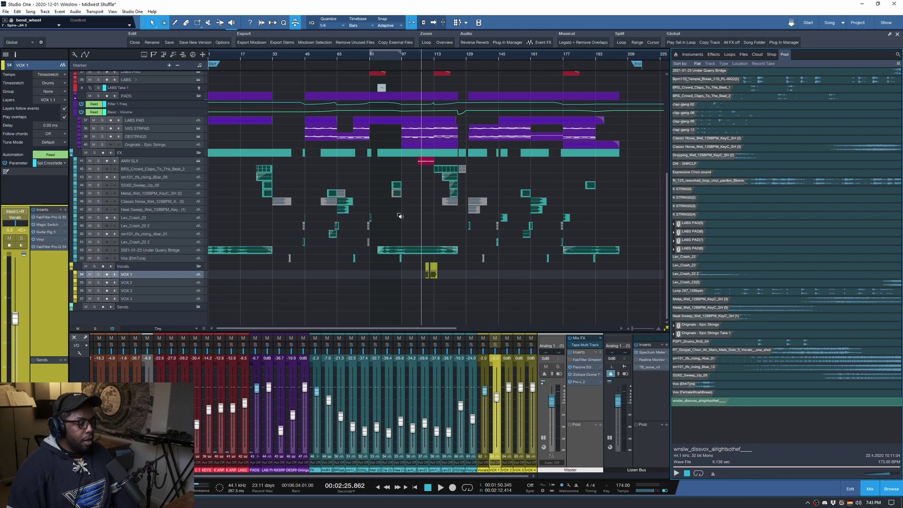
Step: Switch the arrangement tracks to Overview height with Shift+W
{"action": "key", "text": "shift+w"}
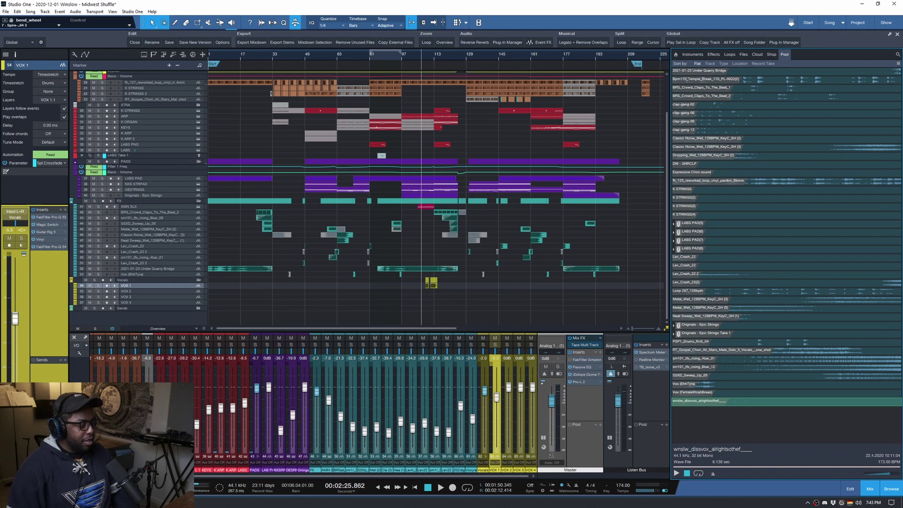
{"action": "right_click", "coordinate": [788, 54]}
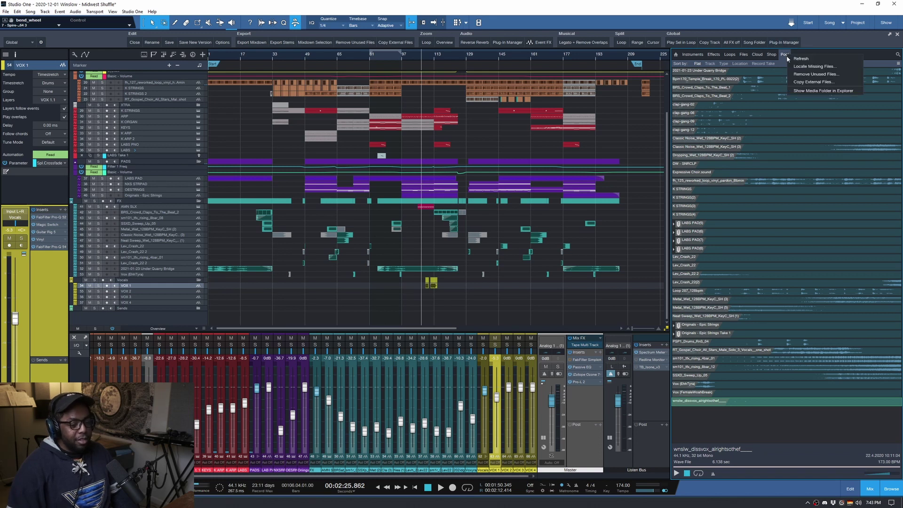
{"action": "left_click", "coordinate": [807, 91]}
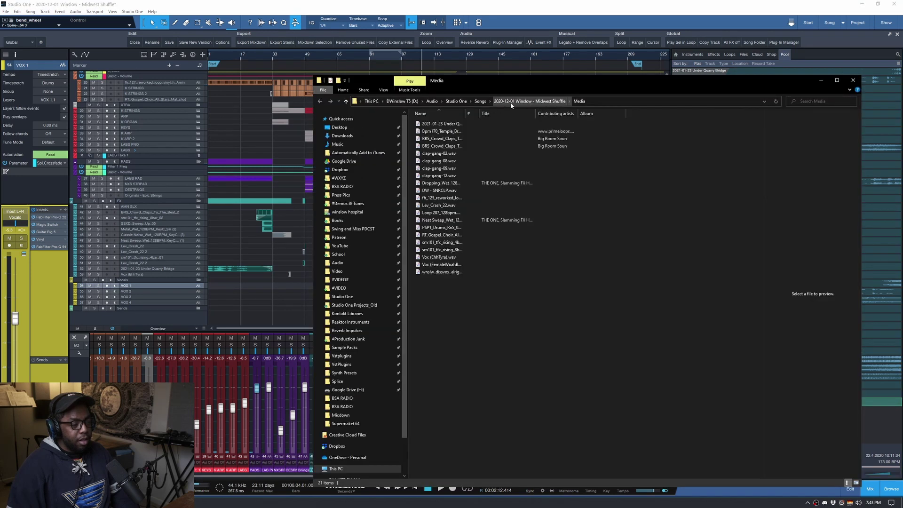
{"action": "left_click", "coordinate": [480, 102]}
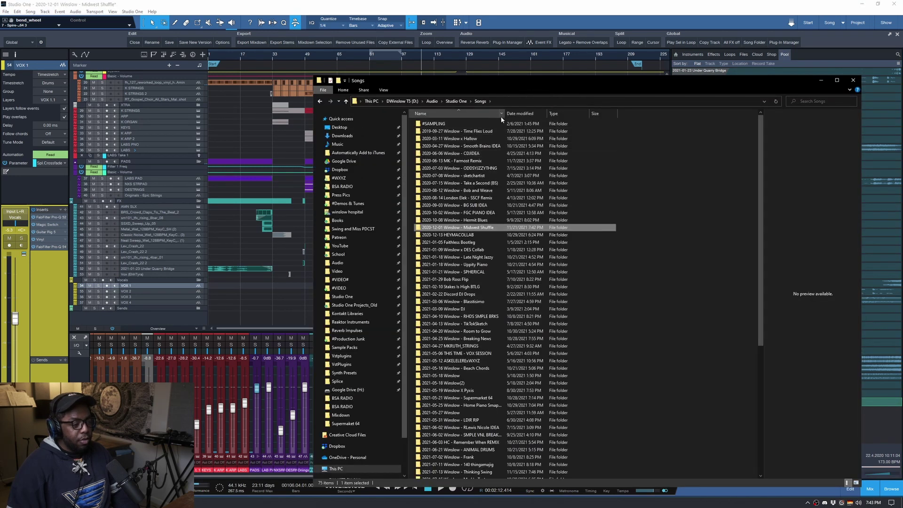
{"action": "key", "text": "Return"}
{"action": "type", "text": "m"}
{"action": "key", "text": "Return"}
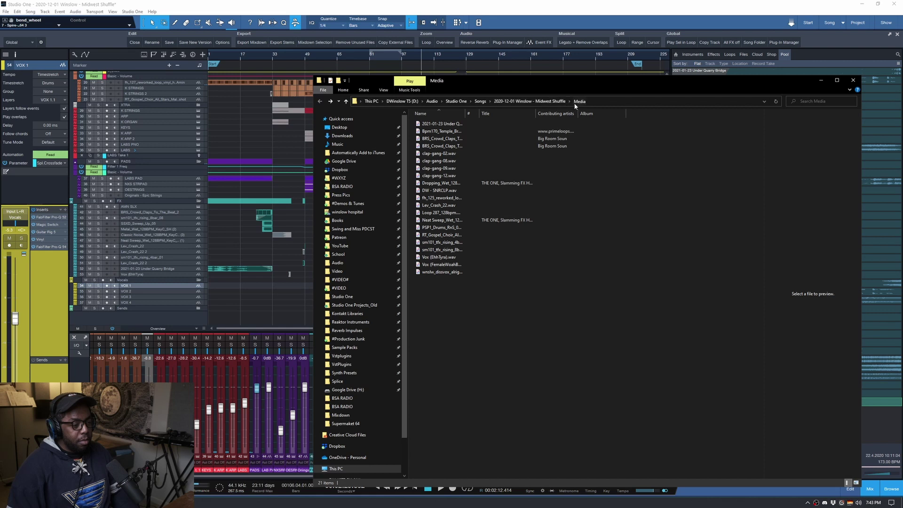
{"action": "left_click", "coordinate": [531, 101]}
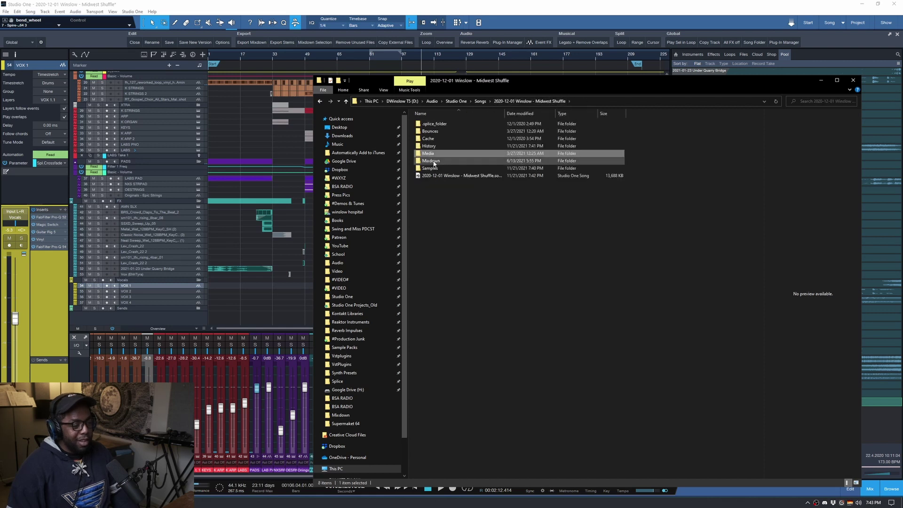
{"action": "double_click", "coordinate": [466, 160]}
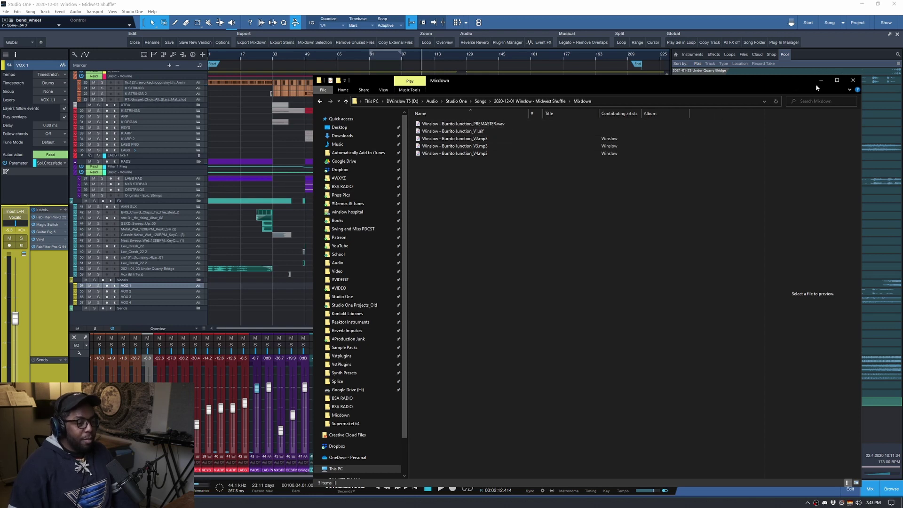
{"action": "left_click", "coordinate": [853, 80]}
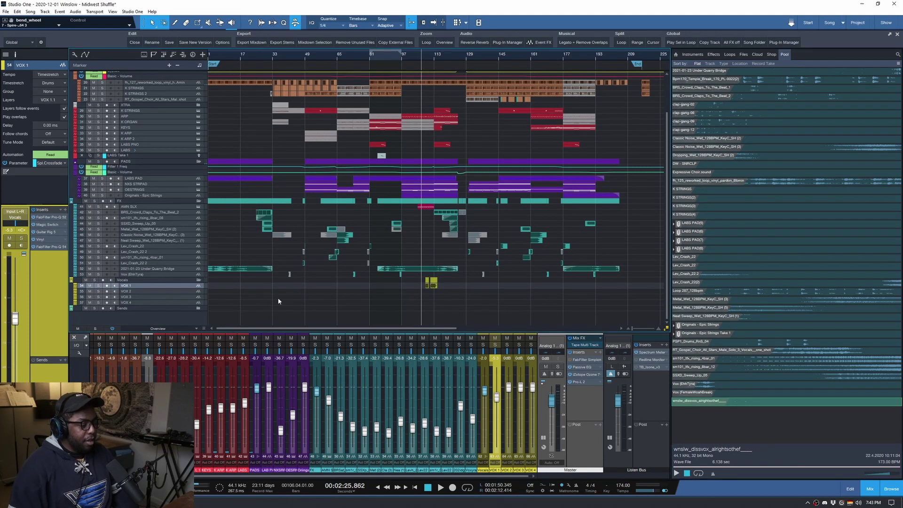
Step: Go to the top of the arrangement, set tracks to Overview height, and save Midwest Shuffle
{"action": "scroll", "coordinate": [278, 301], "scroll_direction": "up", "scroll_amount": 1}
{"action": "scroll", "coordinate": [279, 301], "scroll_direction": "up", "scroll_amount": 4}
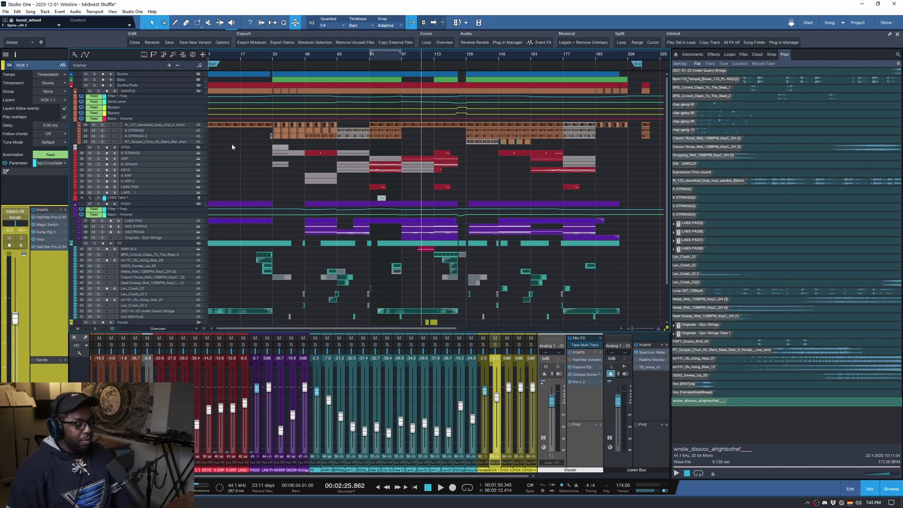
{"action": "key", "text": "shift+w"}
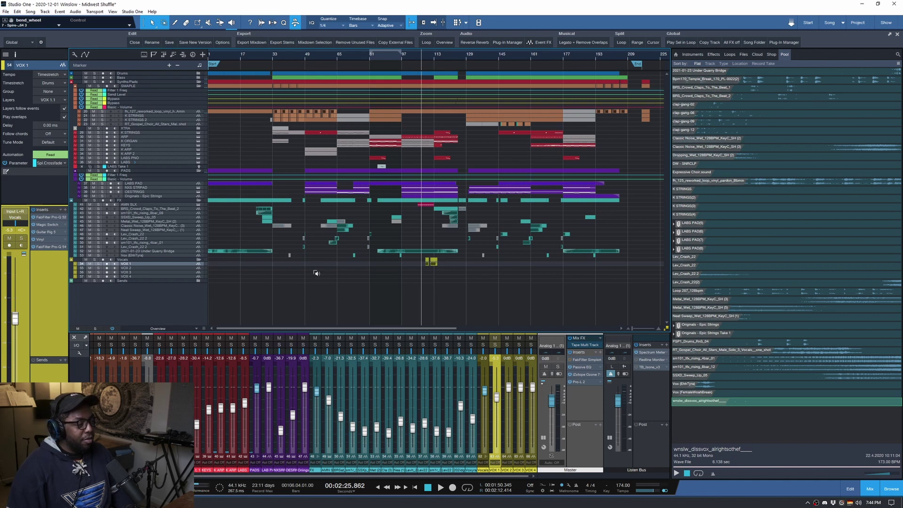
{"action": "key", "text": "ctrl+s"}
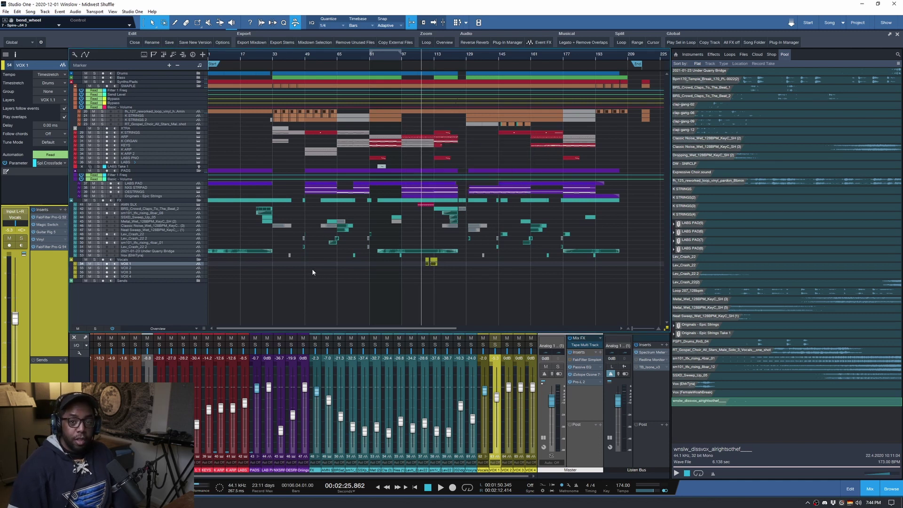